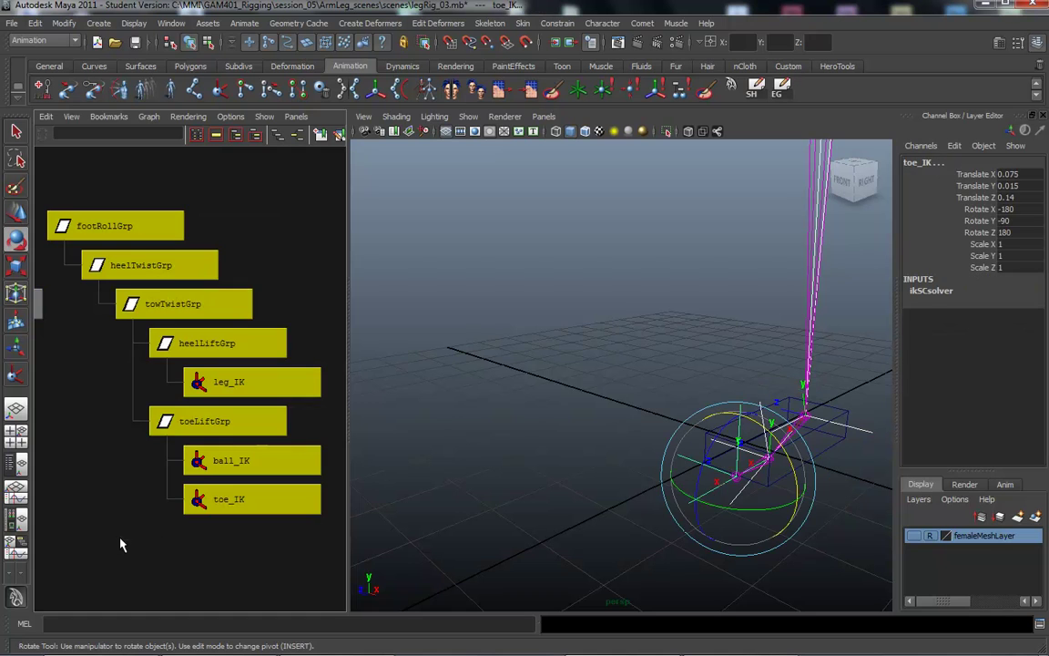
- Select the L_foot_CTRL box curve around the foot and open the Set Driven Key window
{"action": "left_click", "coordinate": [550, 423]}
{"action": "left_click_drag", "start_coordinate": [704, 392], "coordinate": [729, 441]}
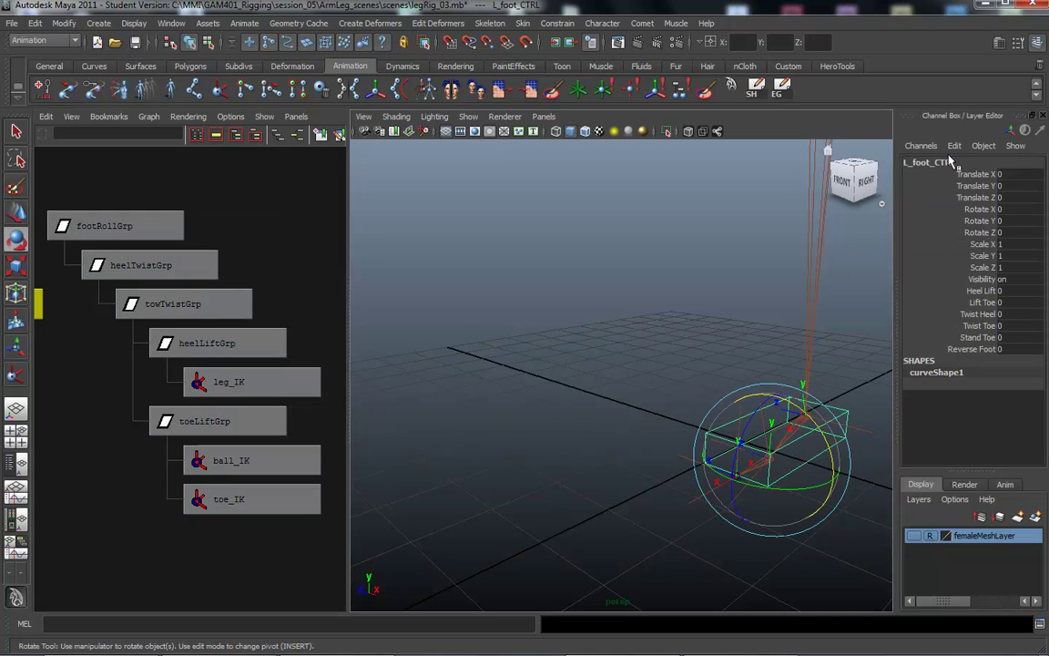
{"action": "middle_click_drag", "start_coordinate": [548, 348], "coordinate": [552, 355], "text": "alt"}
{"action": "key", "text": "space"}
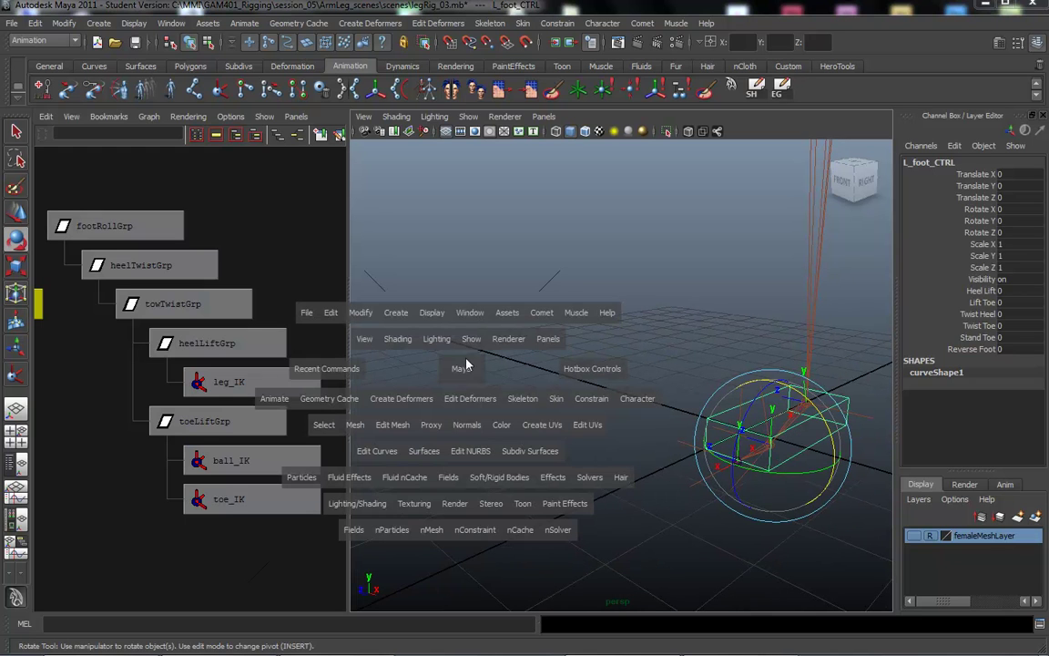
{"action": "left_click", "coordinate": [270, 406]}
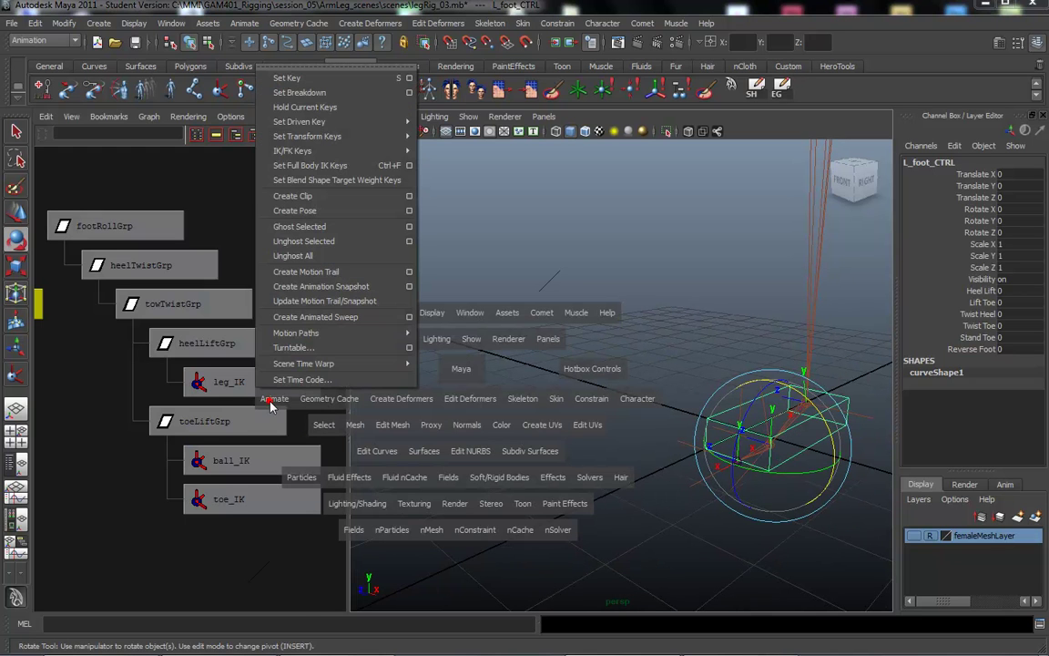
{"action": "mouse_move", "coordinate": [315, 121]}
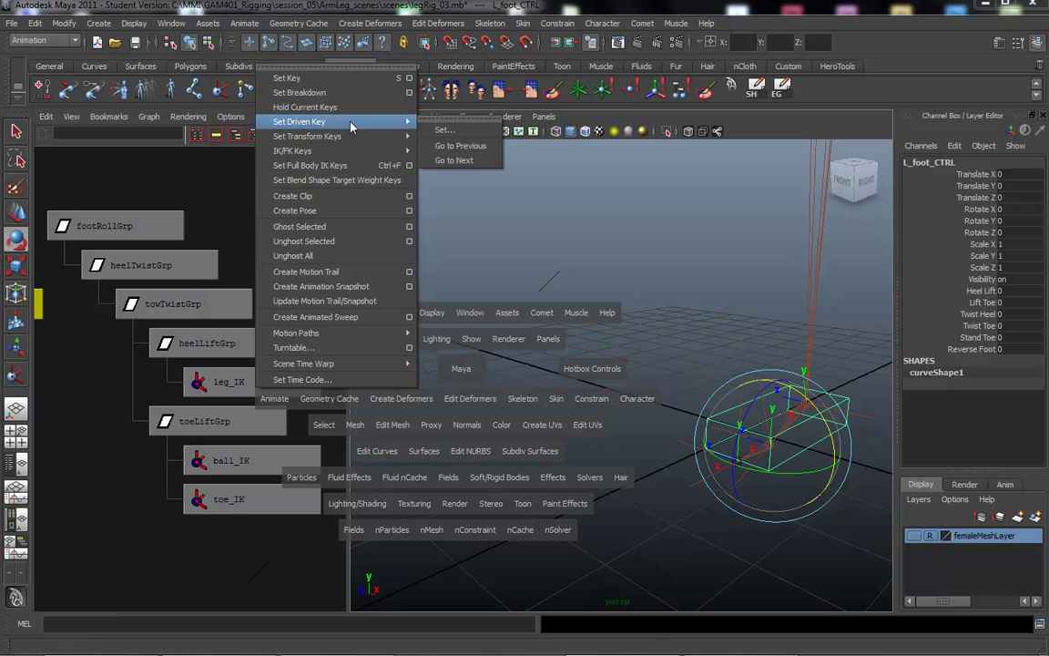
{"action": "left_click", "coordinate": [409, 118]}
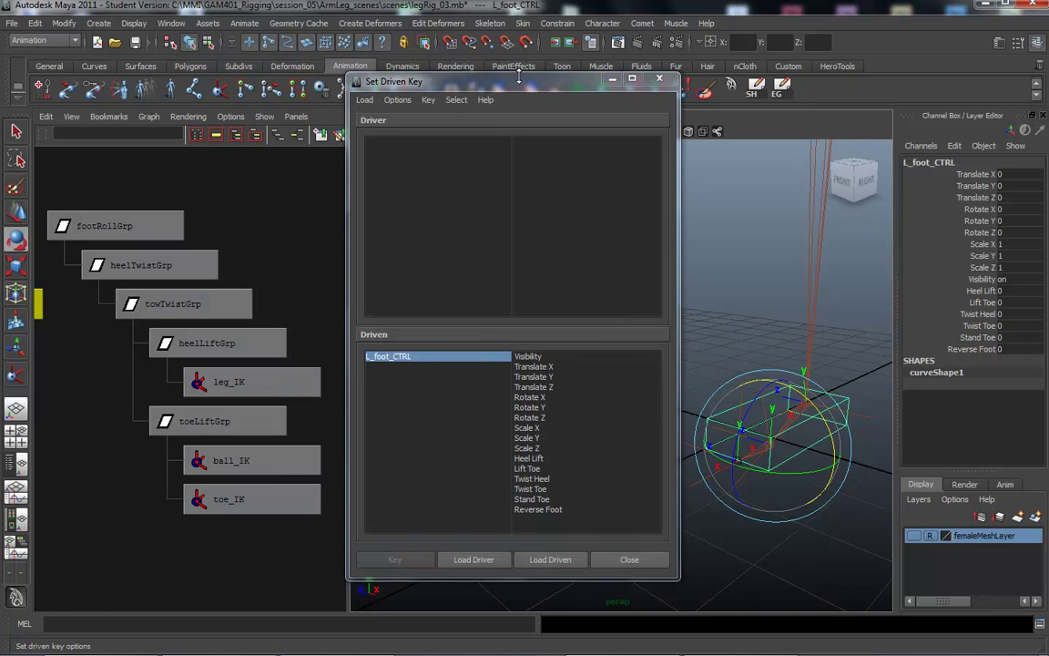
- Load L_foot_CTRL as the driver and footRollGrp as the driven object
{"action": "left_click_drag", "start_coordinate": [464, 81], "coordinate": [442, 86]}
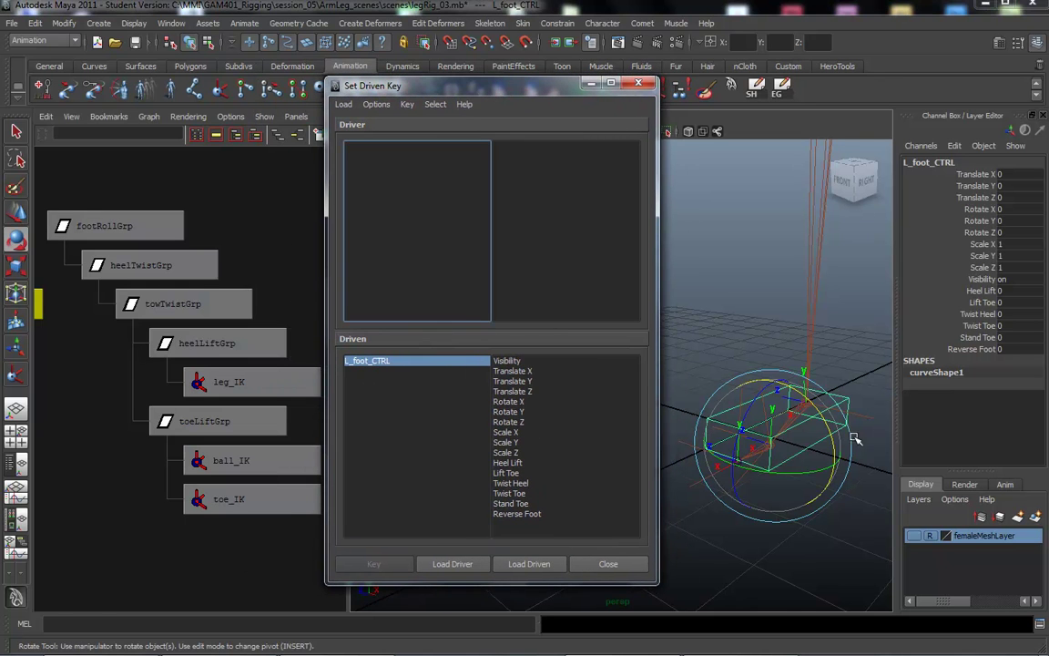
{"action": "left_click", "coordinate": [838, 475]}
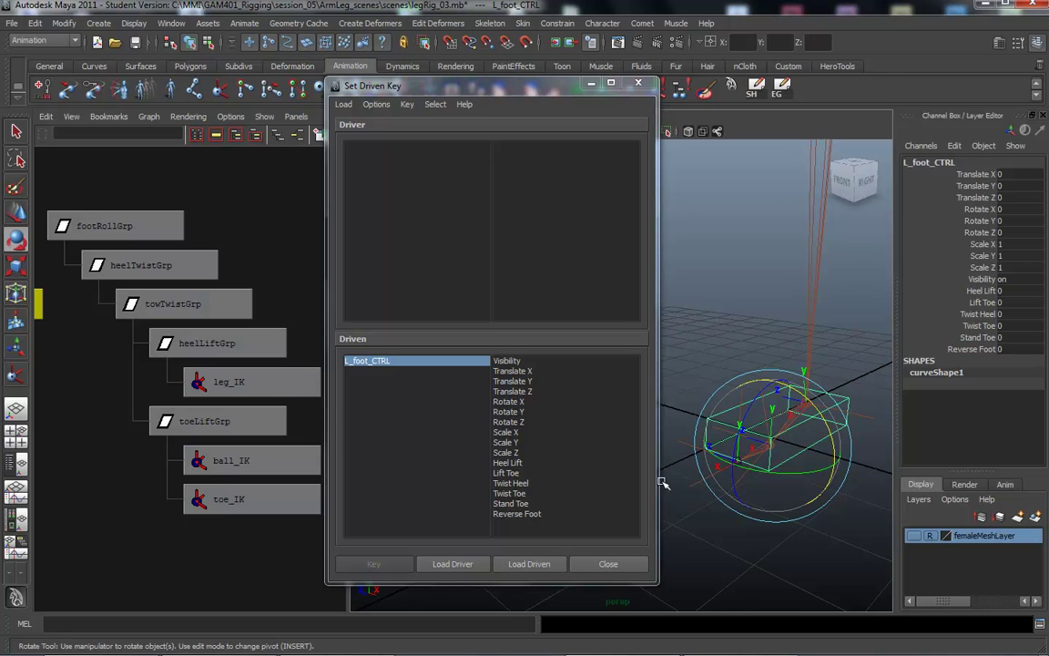
{"action": "left_click", "coordinate": [458, 564]}
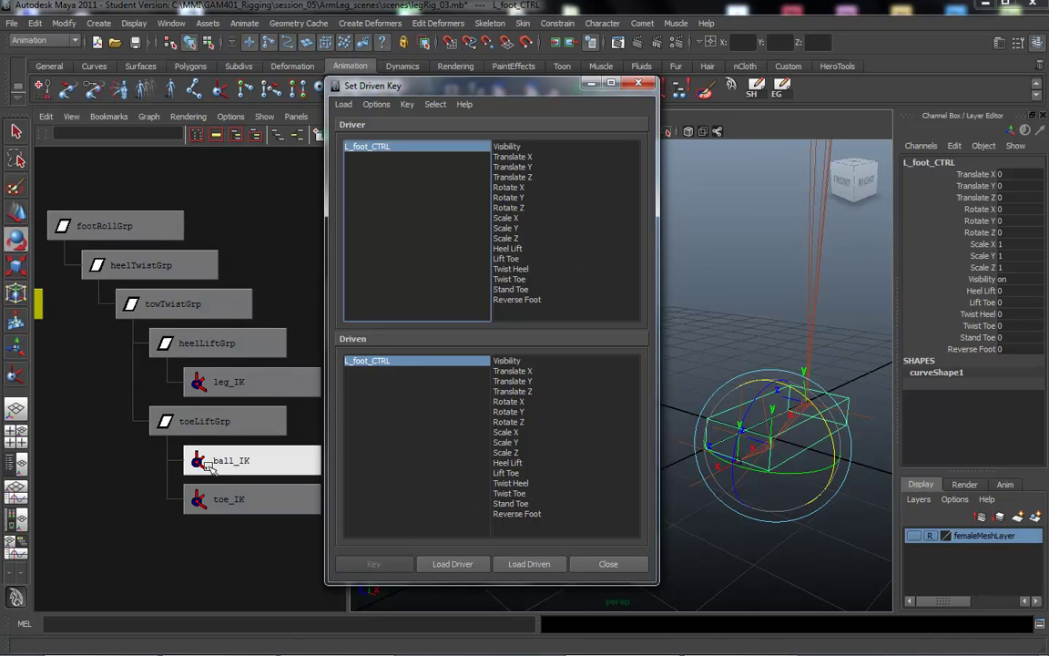
{"action": "left_click", "coordinate": [106, 227]}
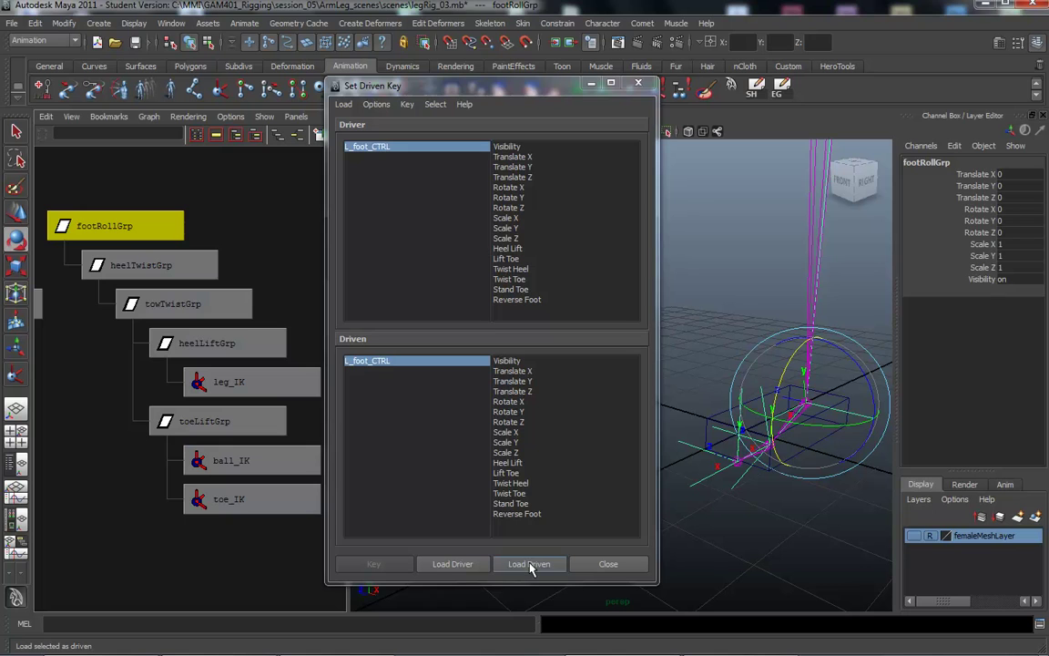
{"action": "left_click", "coordinate": [531, 565]}
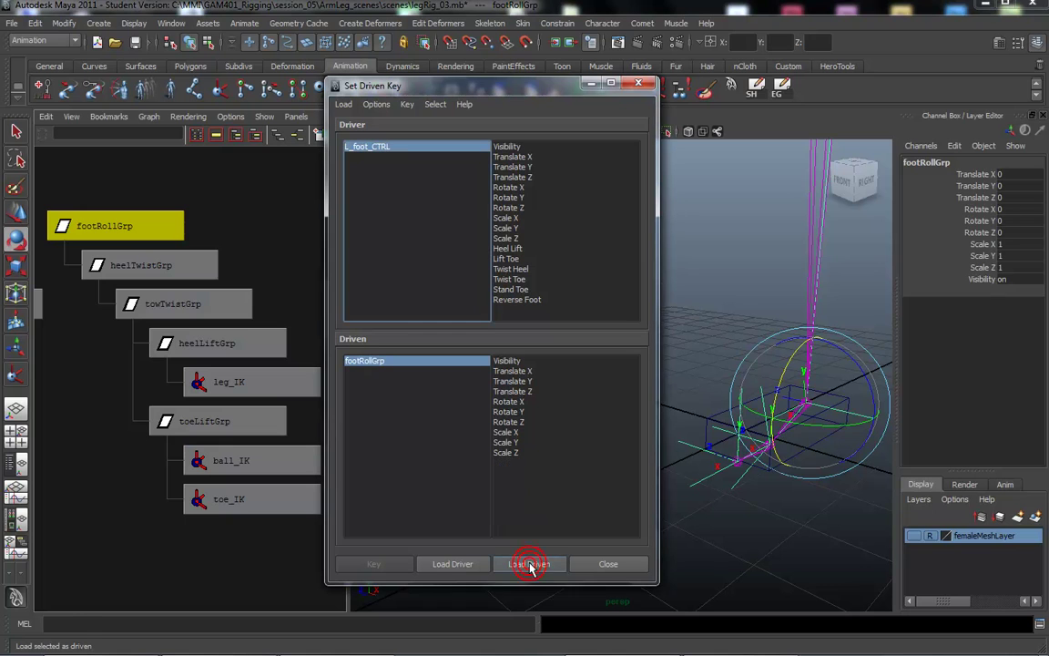
- Test-rotate footRollGrp about X to about -22.6 degrees to check the foot roll axis, and undo the rotation
{"action": "left_click", "coordinate": [524, 299]}
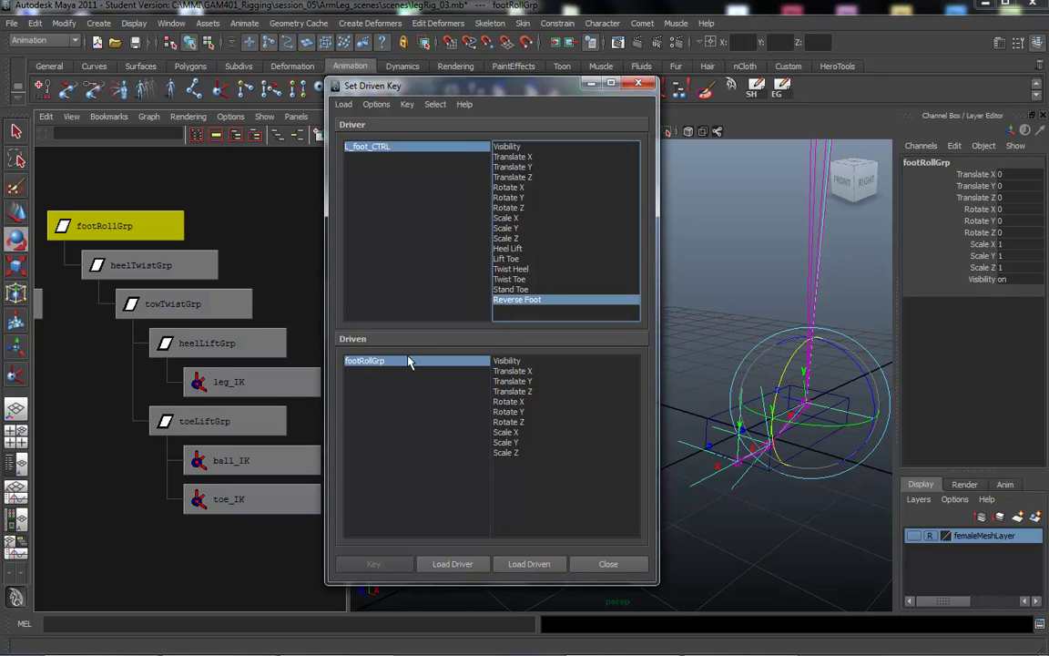
{"action": "left_click", "coordinate": [369, 149]}
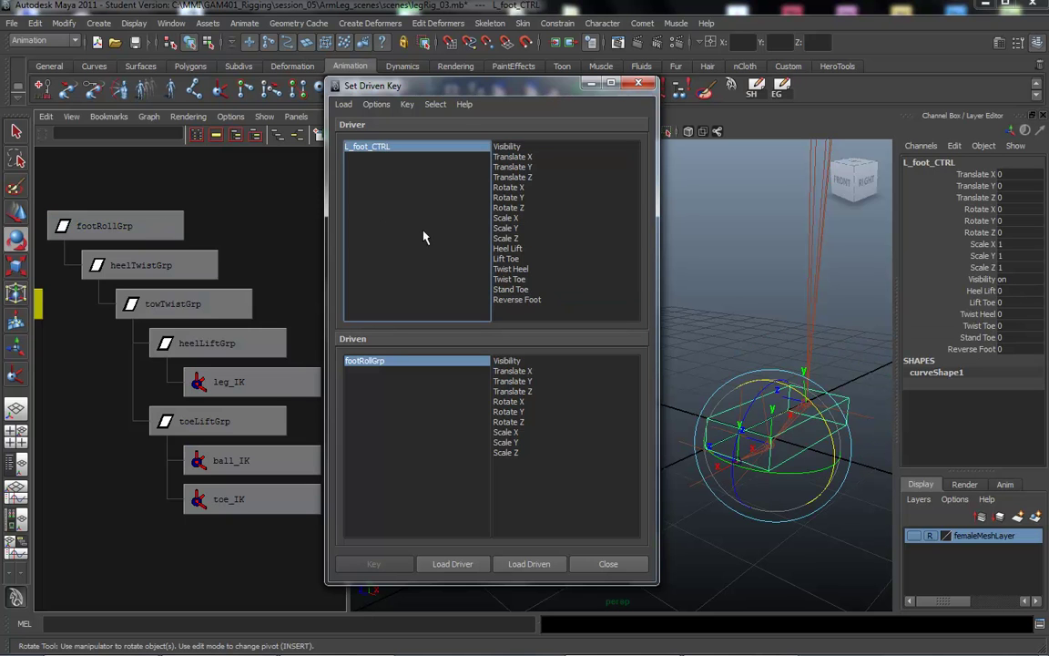
{"action": "left_click_drag", "start_coordinate": [463, 89], "coordinate": [469, 90]}
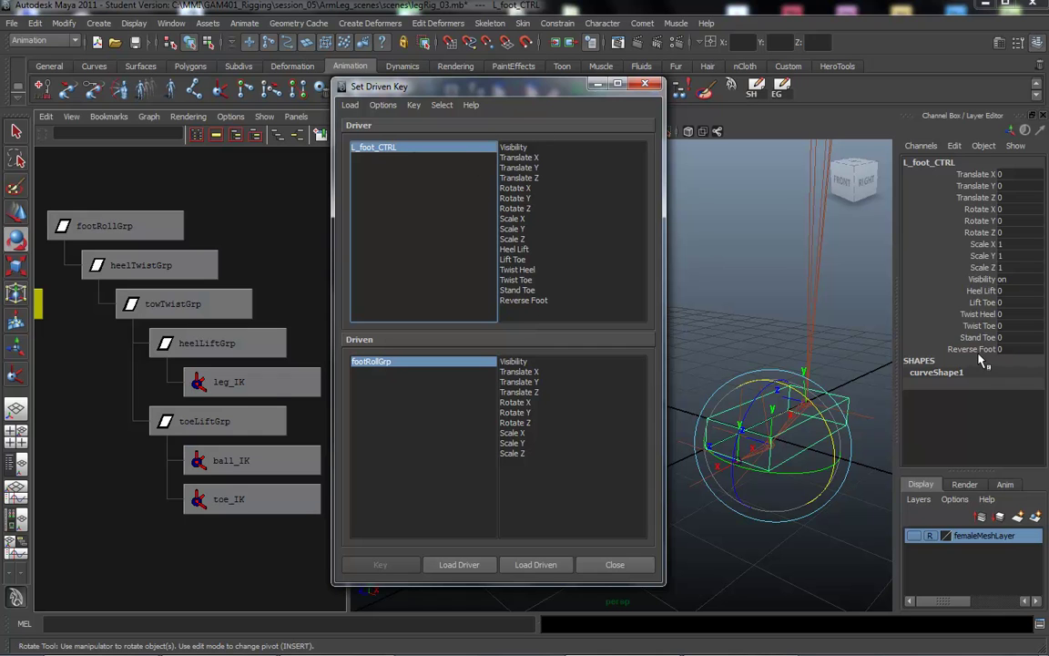
{"action": "left_click", "coordinate": [369, 363]}
{"action": "left_click_drag", "start_coordinate": [733, 297], "coordinate": [709, 297], "text": "alt"}
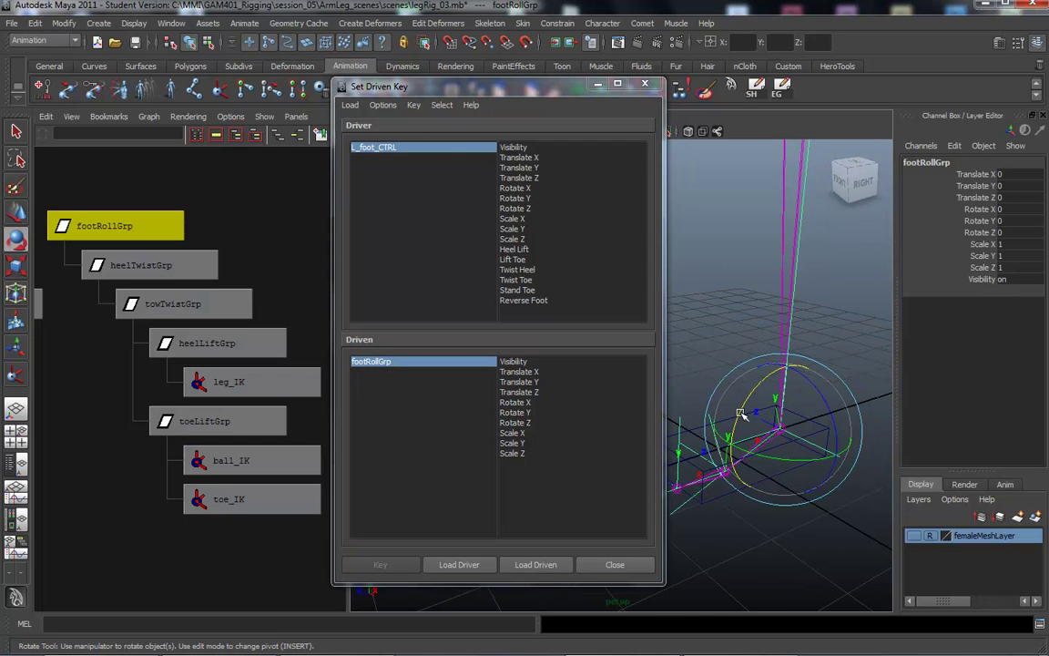
{"action": "left_click_drag", "start_coordinate": [740, 415], "coordinate": [728, 391]}
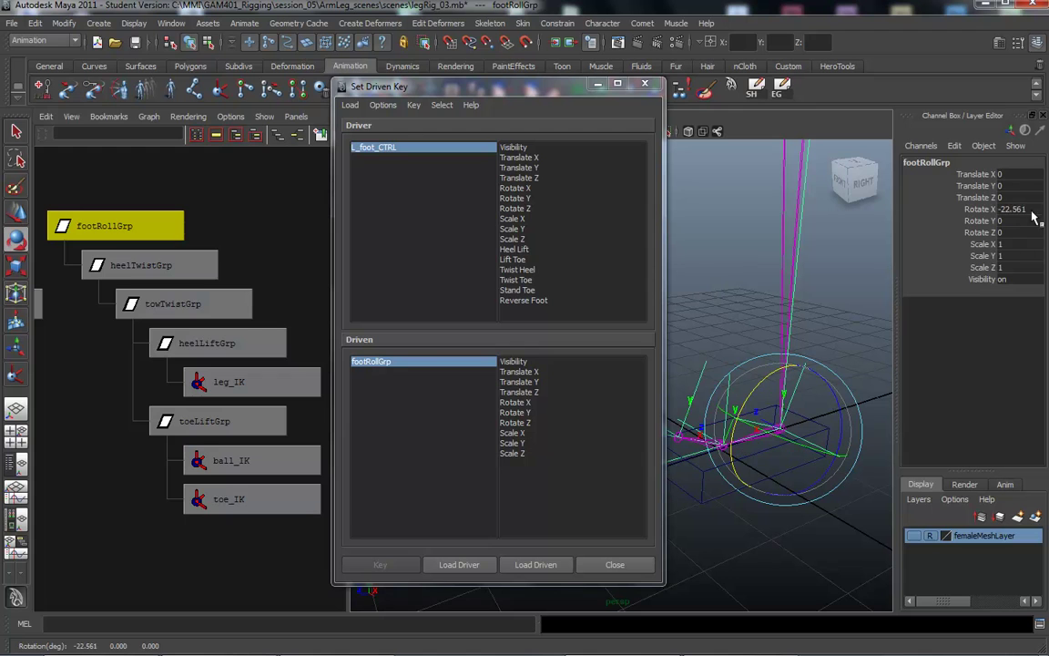
{"action": "left_click", "coordinate": [979, 208]}
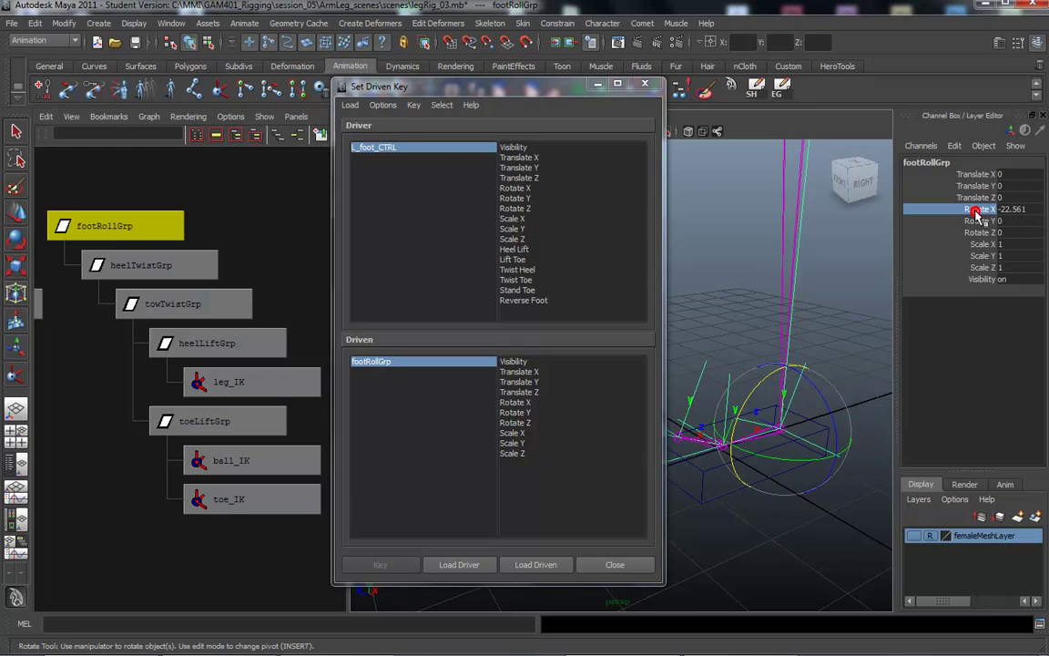
{"action": "left_click_drag", "start_coordinate": [838, 321], "coordinate": [722, 347], "text": "alt"}
{"action": "key", "text": "ctrl+z"}
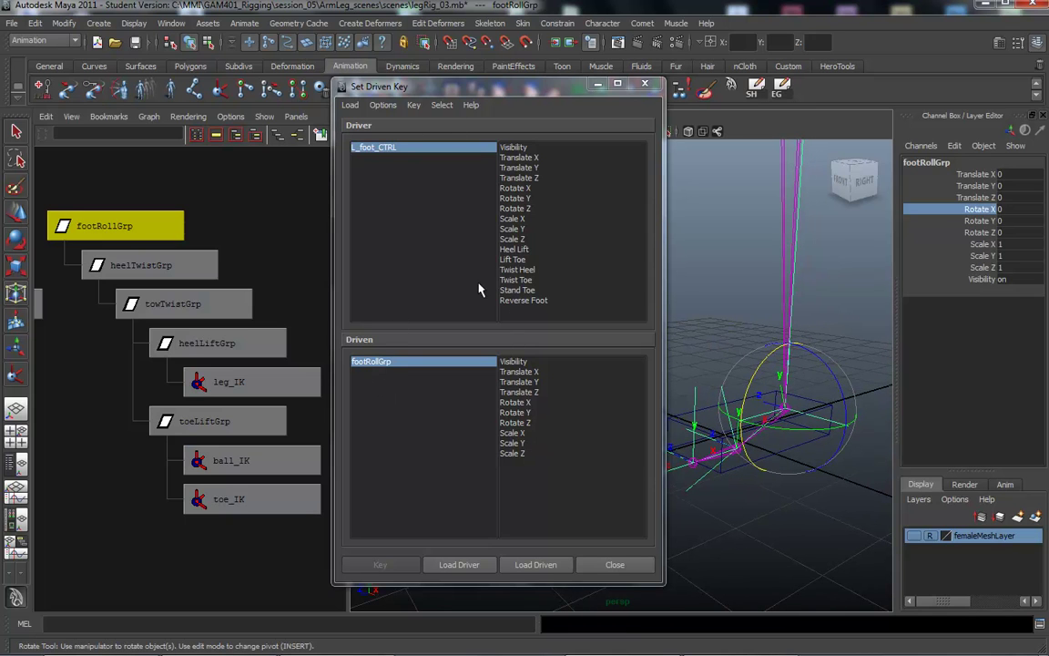
- Set a driven key from L_foot_CTRL's Reverse Foot to footRollGrp's Rotate X, with both attributes at 0
{"action": "left_click", "coordinate": [522, 300]}
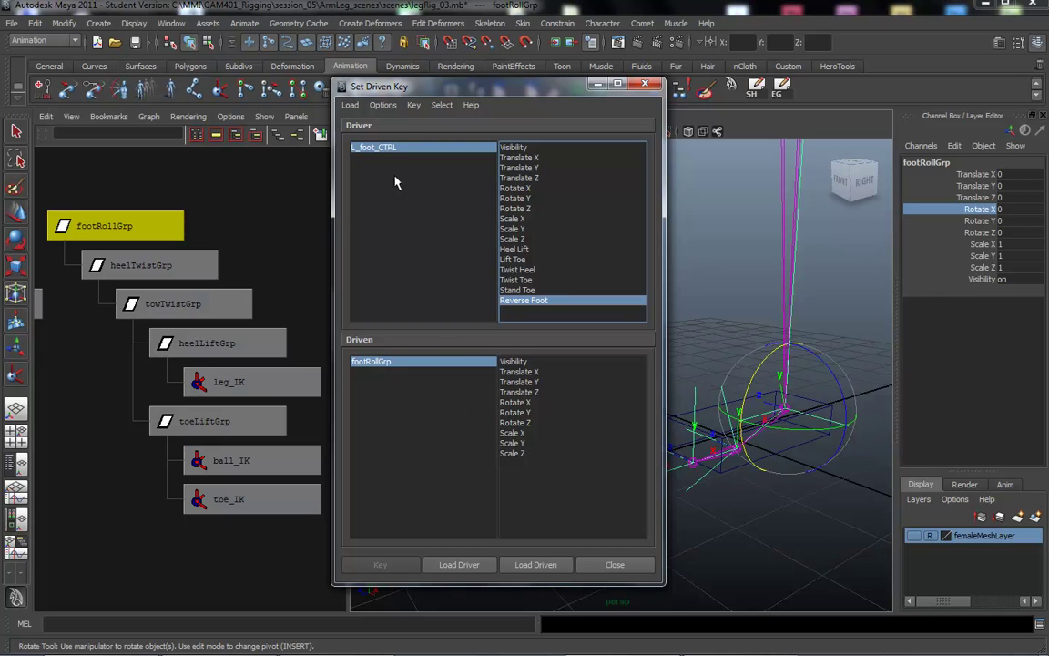
{"action": "left_click", "coordinate": [375, 147]}
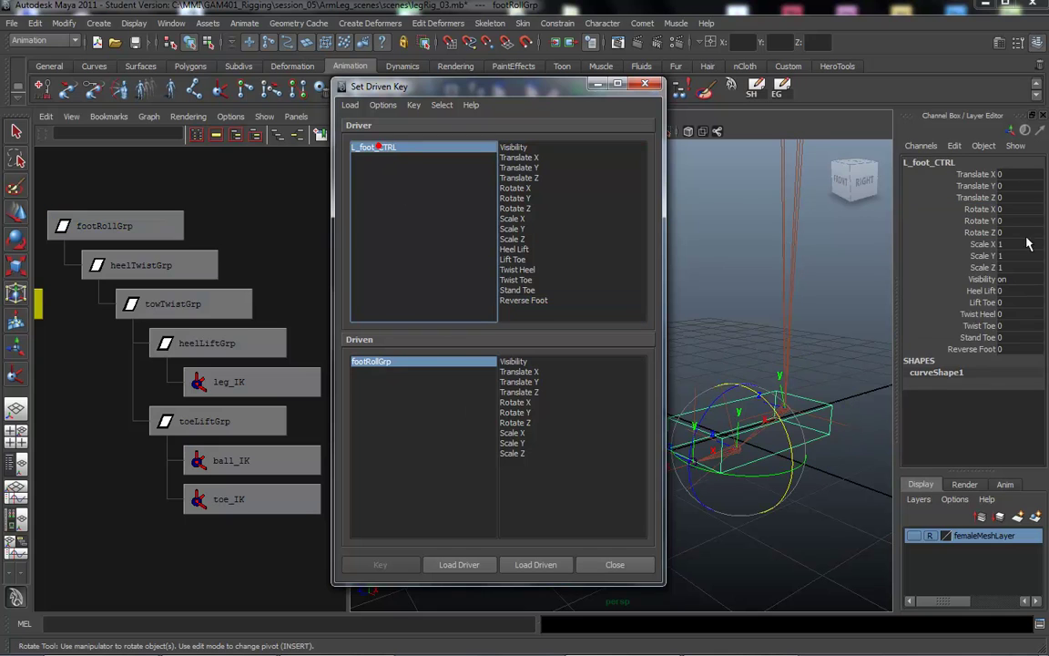
{"action": "left_click", "coordinate": [524, 301]}
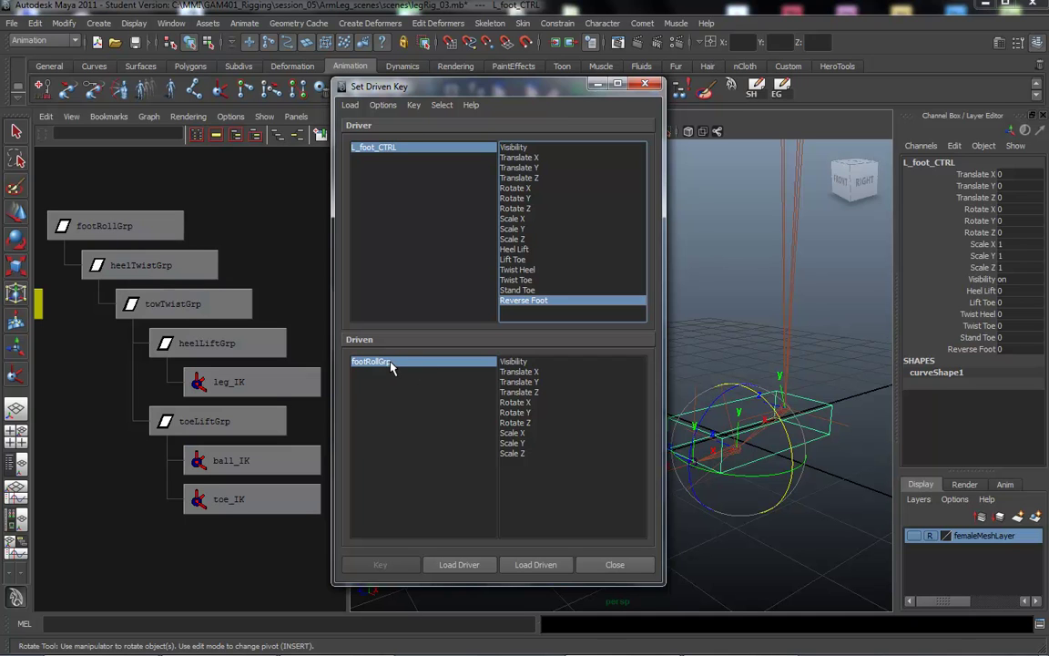
{"action": "left_click", "coordinate": [515, 403]}
{"action": "left_click_drag", "start_coordinate": [754, 553], "coordinate": [758, 550], "text": "alt"}
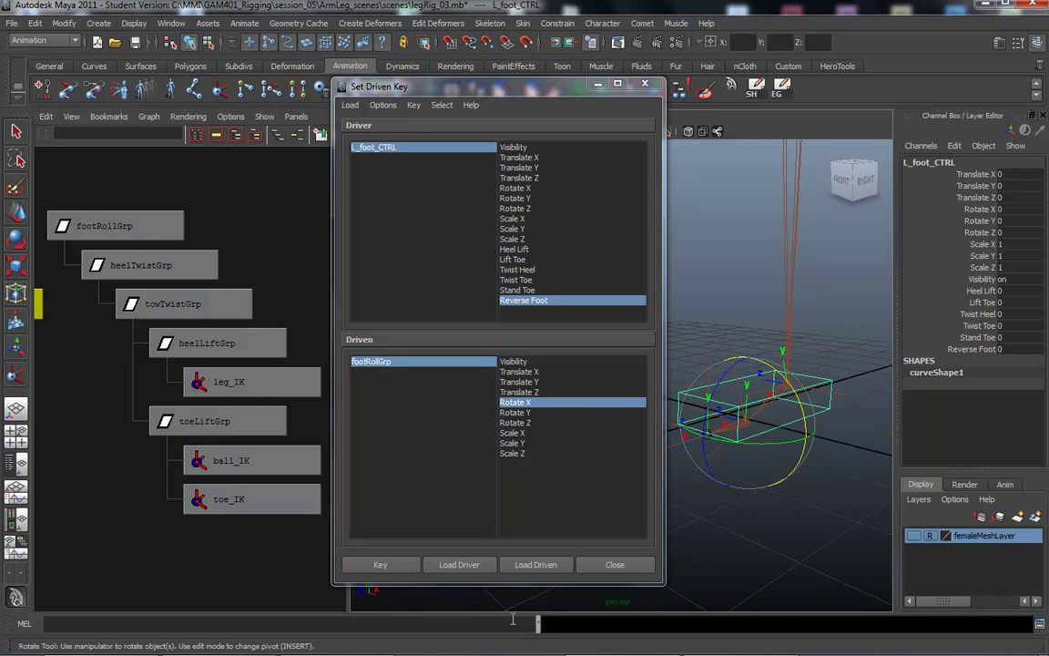
{"action": "left_click", "coordinate": [383, 564]}
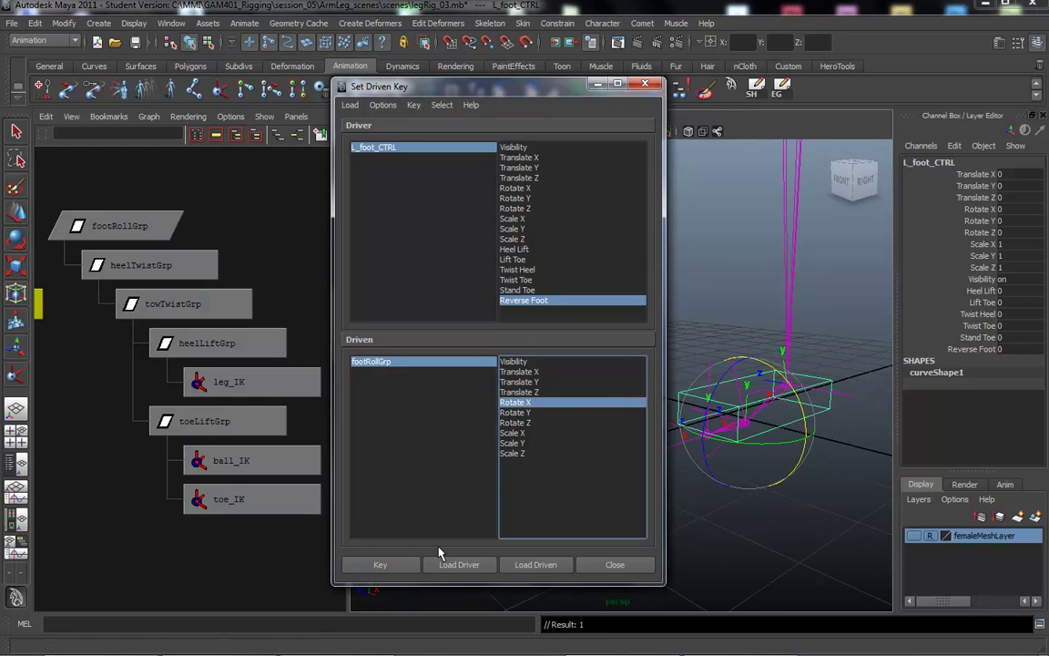
- Set the Reverse Foot attribute of L_foot_CTRL to 10
{"action": "left_click_drag", "start_coordinate": [773, 528], "coordinate": [752, 541], "text": "alt"}
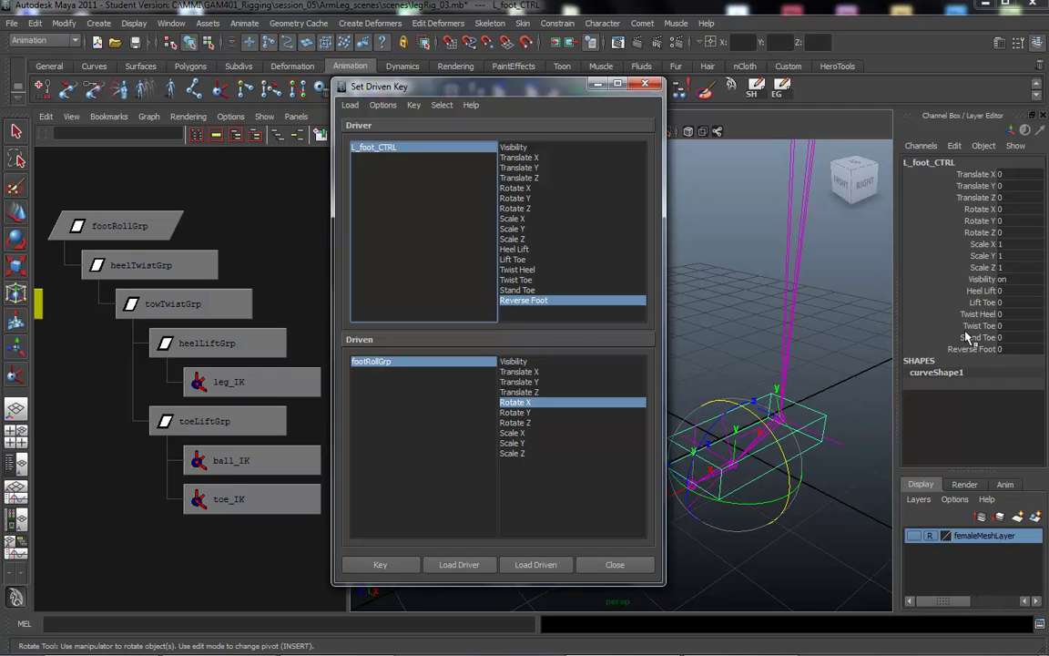
{"action": "left_click", "coordinate": [1005, 349]}
{"action": "type", "text": "10"}
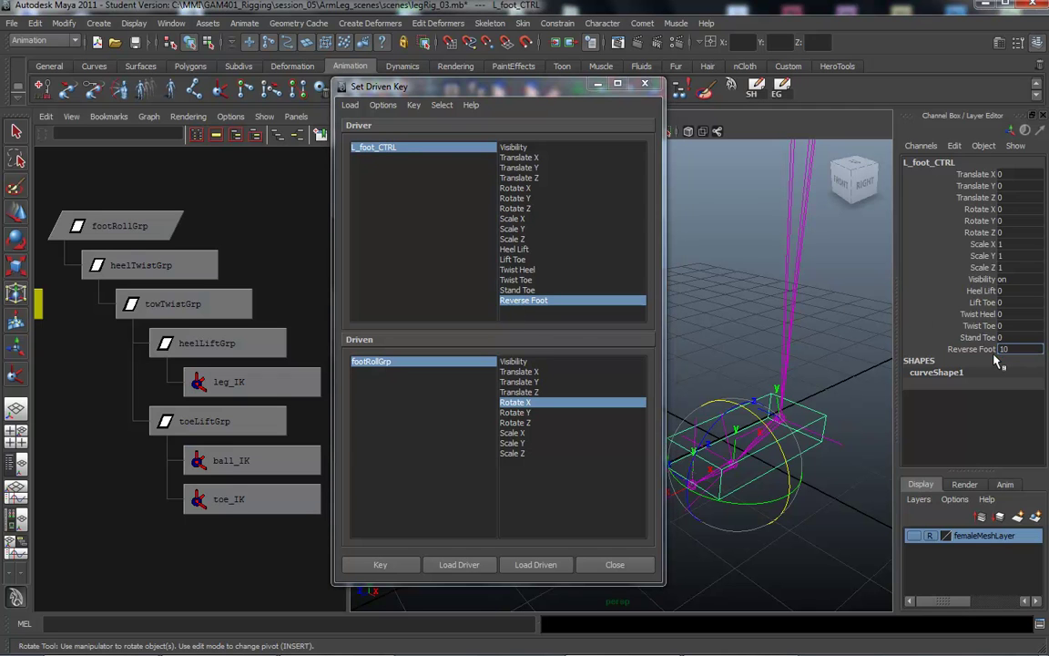
{"action": "key", "text": "Return"}
- Select footRollGrp as the driven object and set its Rotate X to -45
{"action": "left_click", "coordinate": [369, 362]}
{"action": "left_click", "coordinate": [543, 402]}
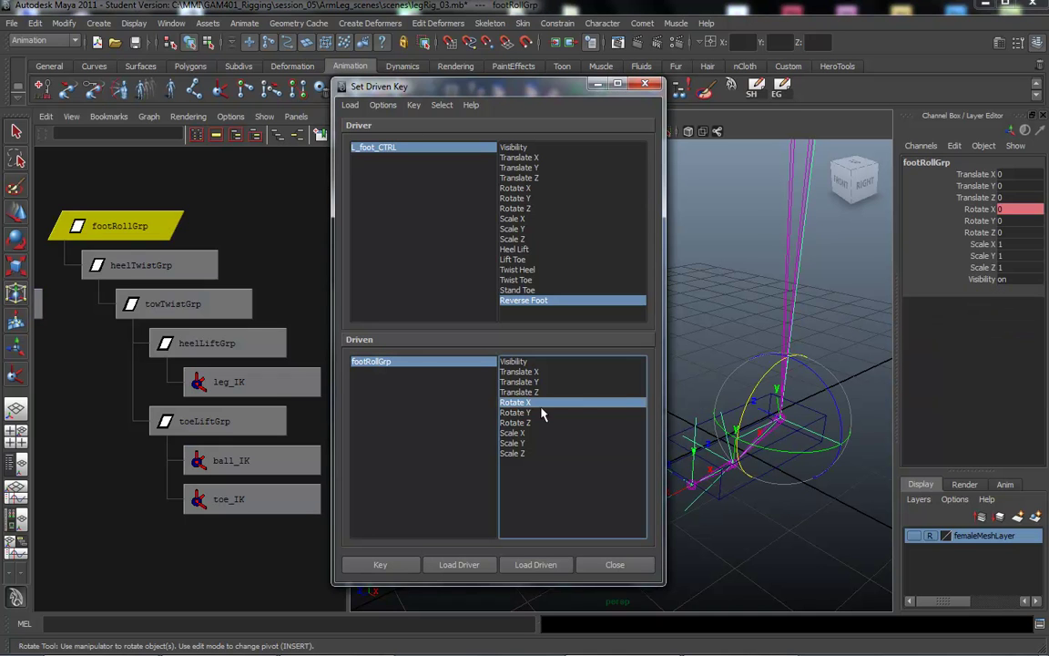
{"action": "left_click", "coordinate": [992, 210]}
{"action": "middle_click_drag", "start_coordinate": [719, 273], "coordinate": [813, 293]}
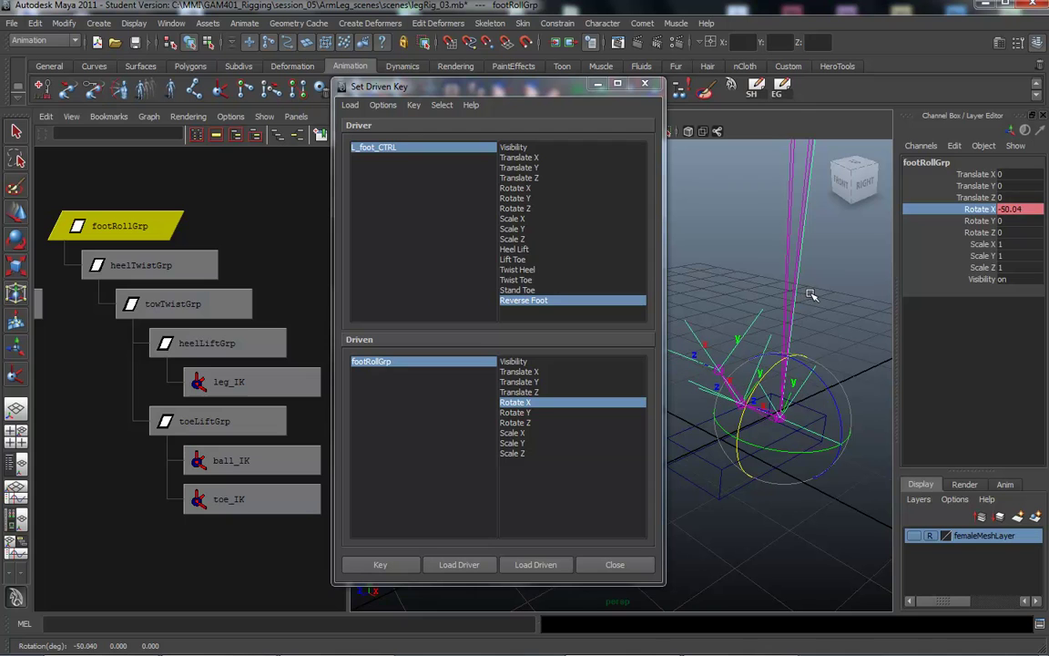
{"action": "double_click", "coordinate": [1016, 212]}
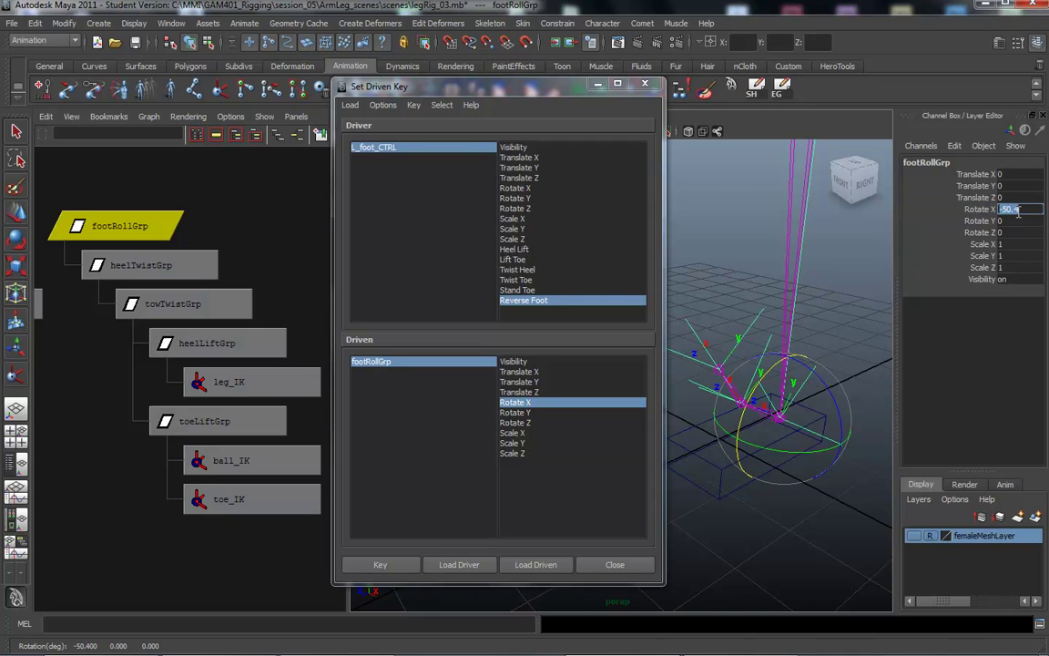
{"action": "type", "text": "-45"}
{"action": "key", "text": "Return"}
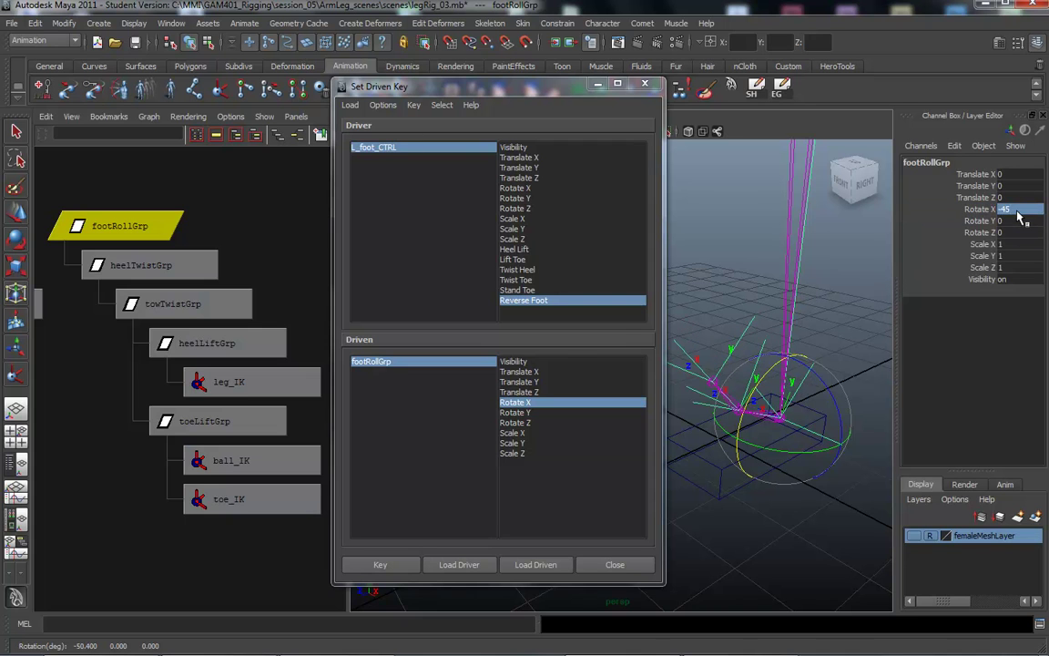
- Key footRollGrp's Rotate X against the current Reverse Foot value of L_foot_CTRL
{"action": "left_click_drag", "start_coordinate": [693, 550], "coordinate": [733, 522], "text": "alt"}
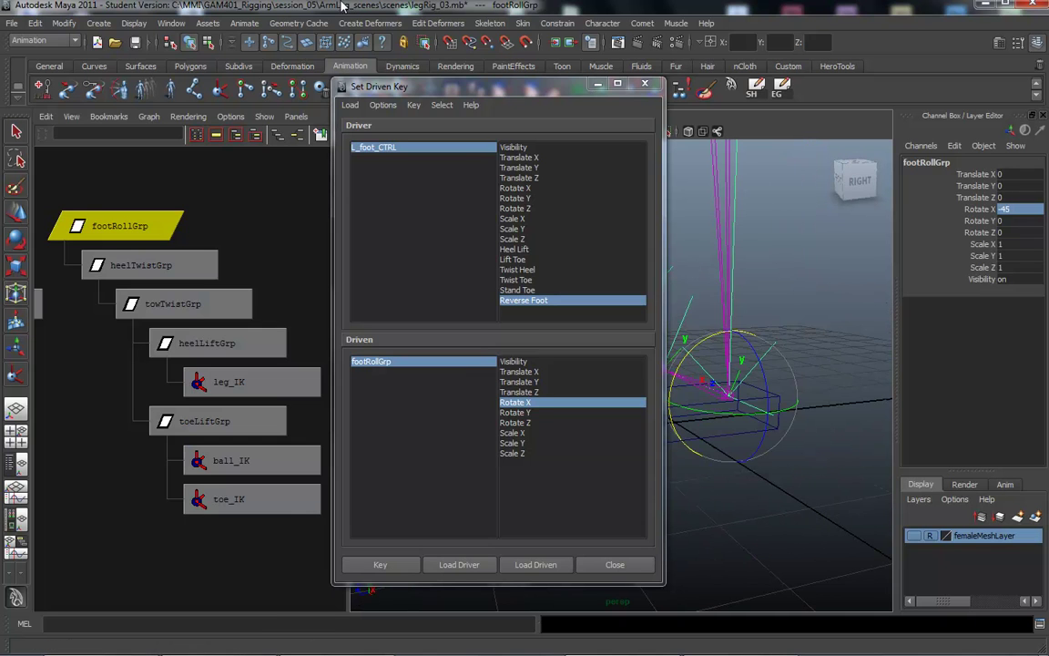
{"action": "left_click_drag", "start_coordinate": [510, 81], "coordinate": [477, 99]}
{"action": "left_click_drag", "start_coordinate": [774, 456], "coordinate": [820, 482], "text": "alt"}
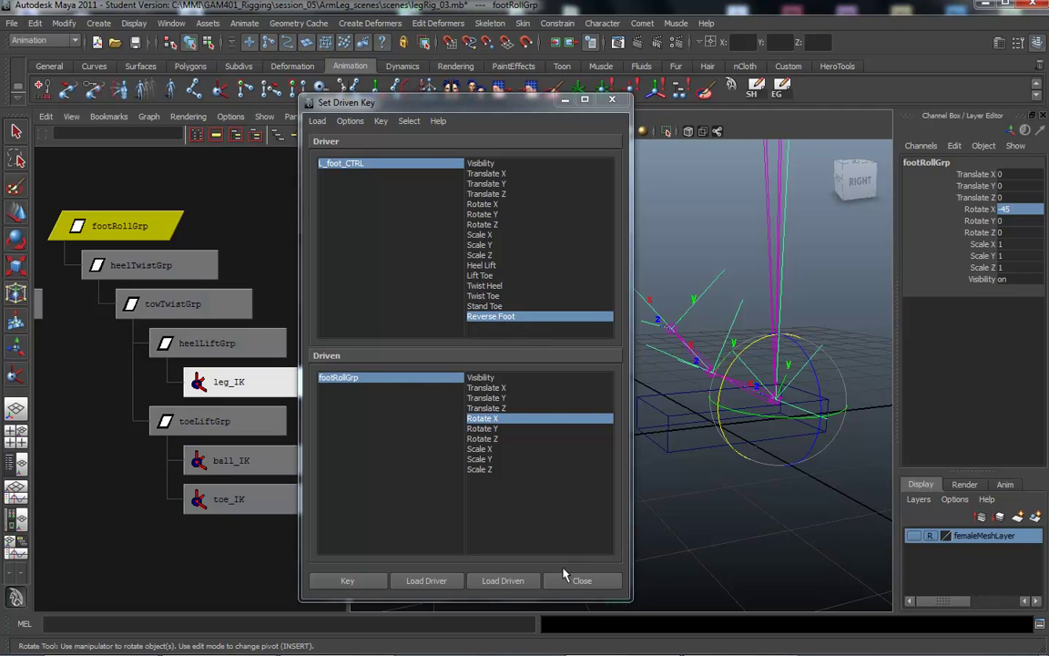
{"action": "left_click", "coordinate": [342, 581]}
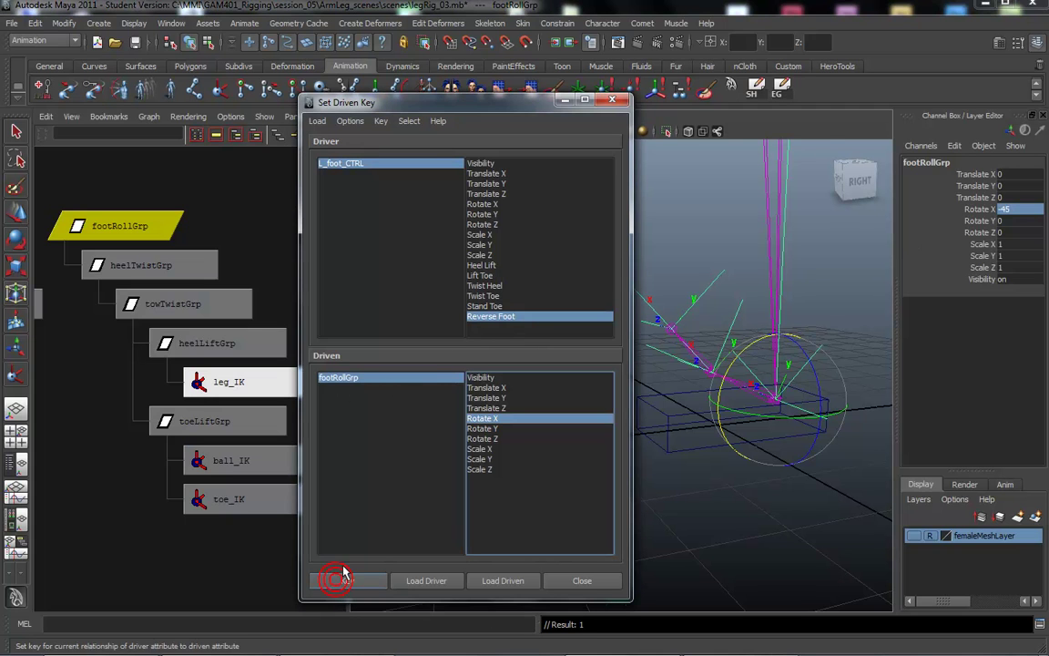
- Scrub the Reverse Foot attribute of L_foot_CTRL to test the foot roll, and return it to 0
{"action": "left_click", "coordinate": [344, 164]}
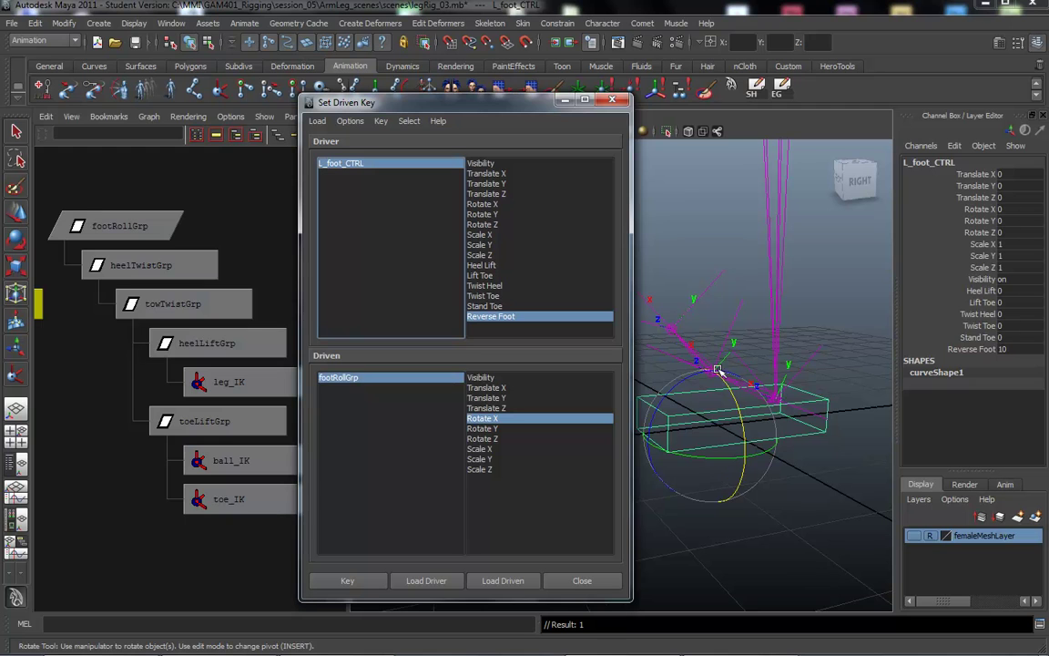
{"action": "left_click", "coordinate": [972, 348]}
{"action": "middle_click_drag", "start_coordinate": [697, 362], "coordinate": [677, 362]}
{"action": "middle_click_drag", "start_coordinate": [737, 387], "coordinate": [293, 131]}
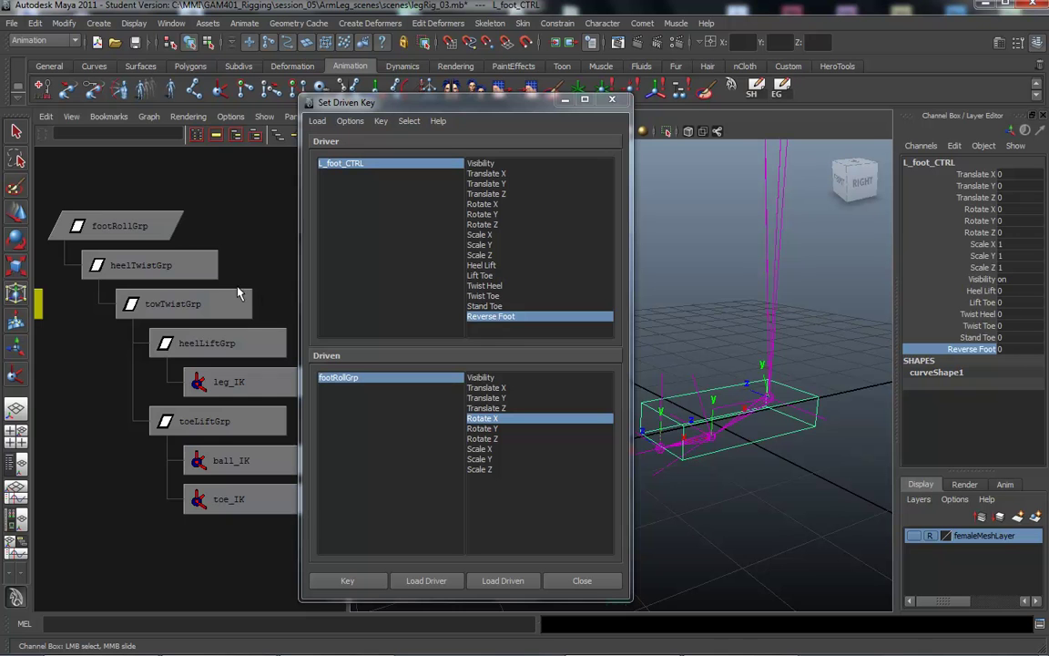
- Test-rotate heelTwistGrp about Y by about -19 degrees to check the heel twist, and undo the rotation
{"action": "left_click", "coordinate": [127, 270]}
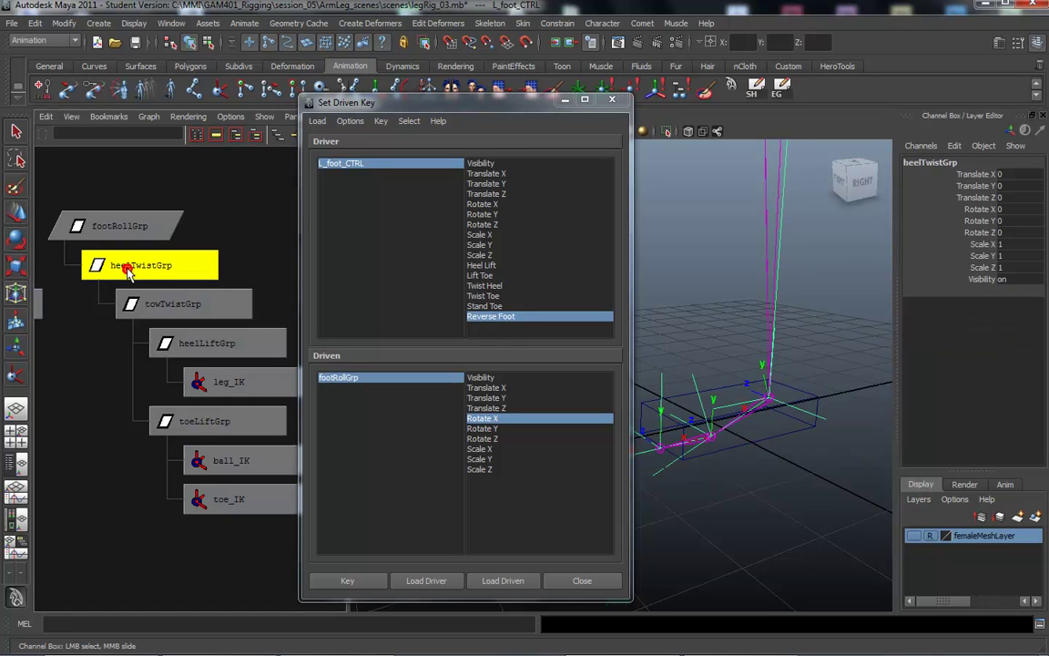
{"action": "right_click_drag", "start_coordinate": [745, 515], "coordinate": [750, 515], "text": "alt"}
{"action": "left_click_drag", "start_coordinate": [722, 502], "coordinate": [726, 496], "text": "alt"}
{"action": "key", "text": "e"}
{"action": "left_click_drag", "start_coordinate": [768, 417], "coordinate": [726, 412]}
{"action": "key", "text": "z"}
{"action": "key", "text": "z"}
{"action": "key", "text": "z"}
{"action": "key", "text": "z"}
{"action": "key", "text": "z"}
{"action": "key", "text": "z"}
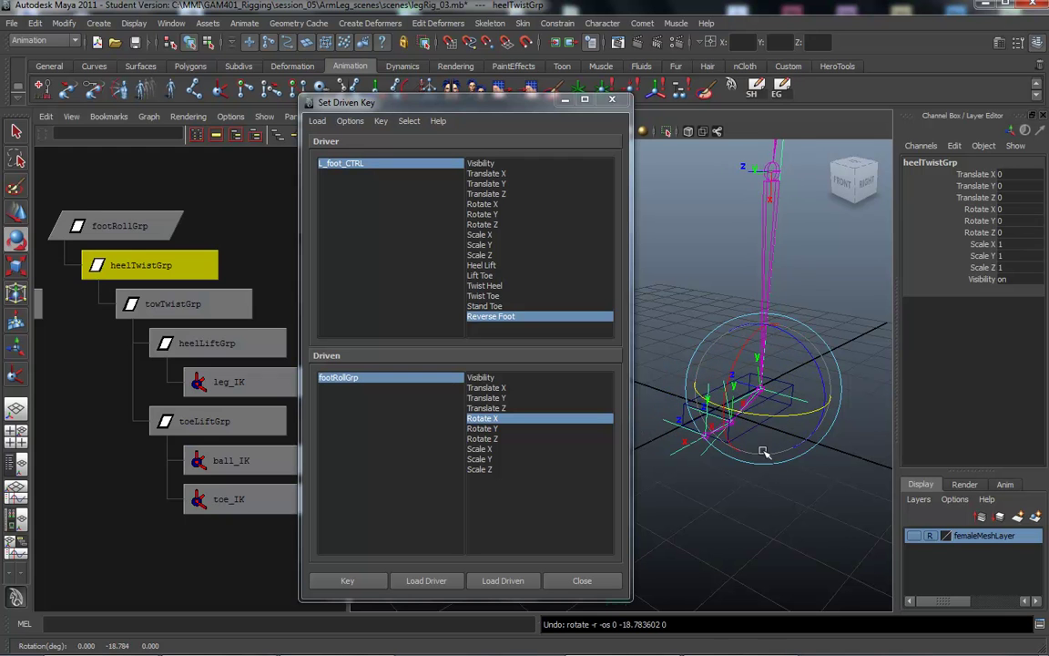
- Test-rotate heelTwistGrp about Y by about -21 degrees and undo the rotation
{"action": "left_click_drag", "start_coordinate": [711, 371], "coordinate": [688, 380]}
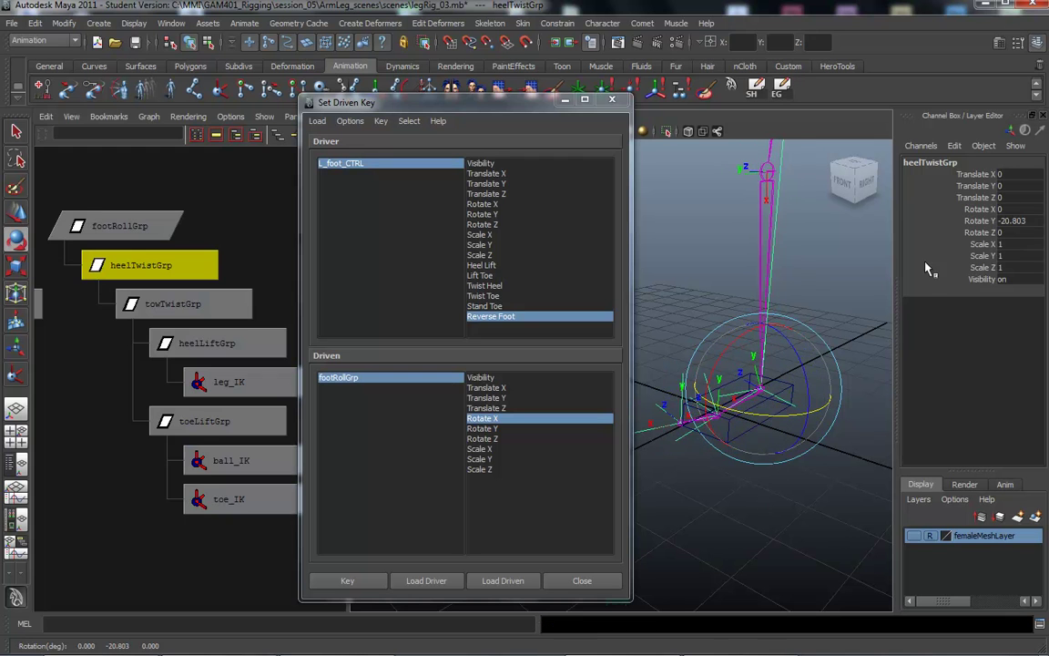
{"action": "left_click", "coordinate": [972, 221]}
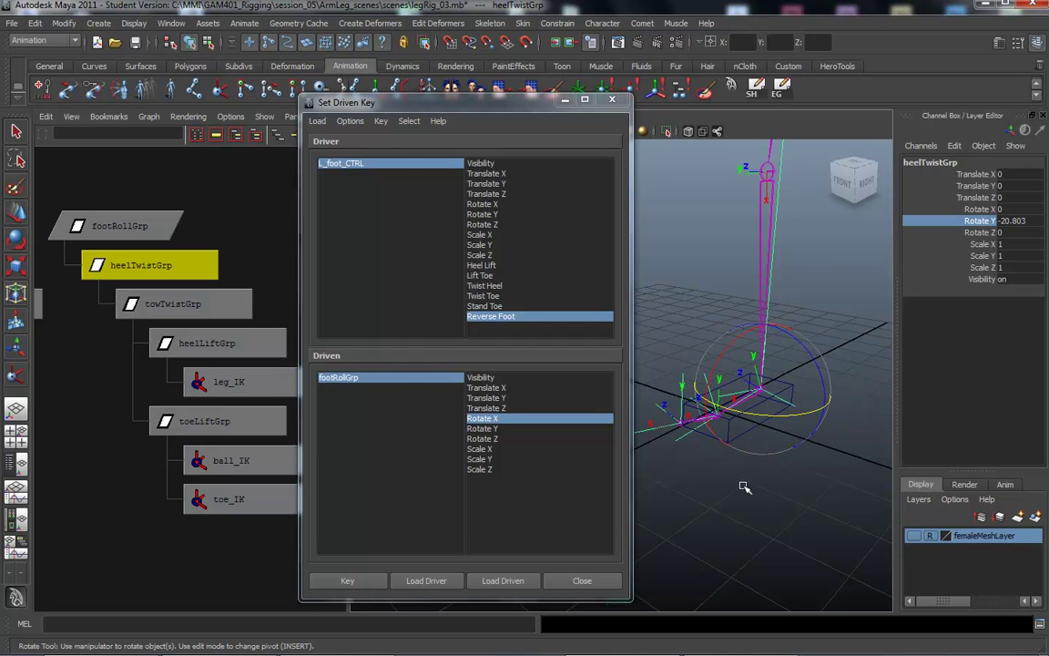
{"action": "key", "text": "ctrl+a"}
{"action": "key", "text": "ctrl+z"}
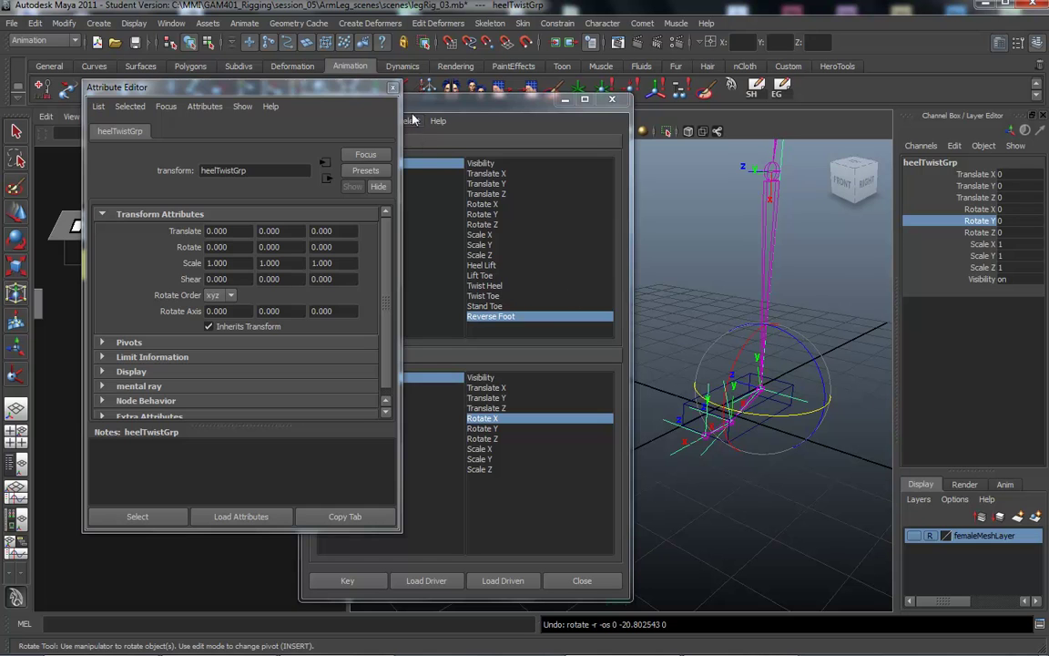
{"action": "key", "text": "ctrl+a"}
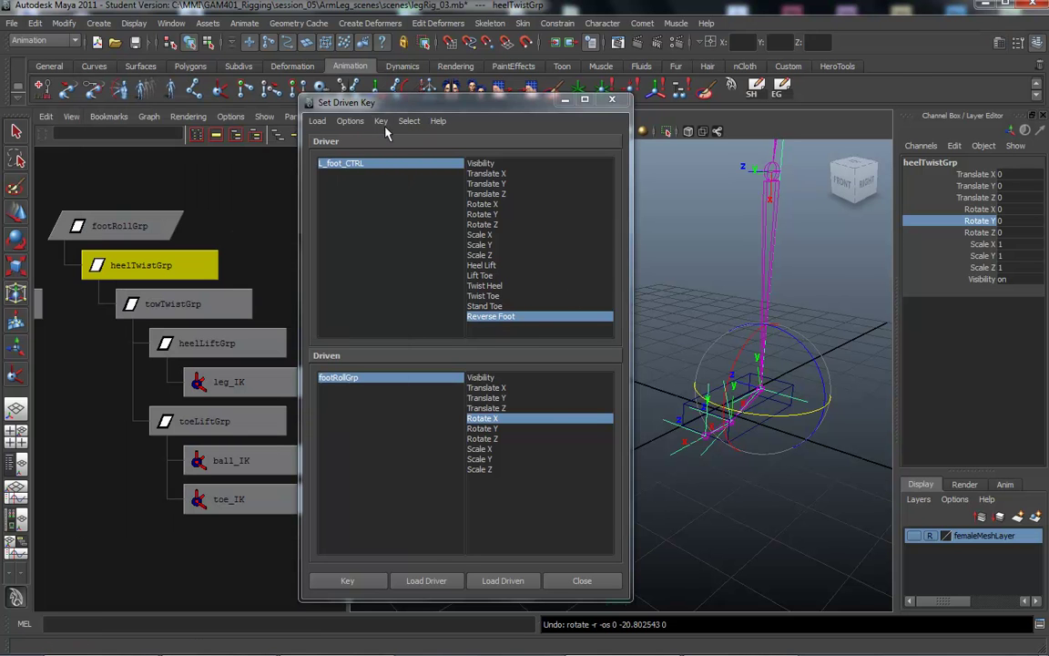
- Load heelTwistGrp as the driven object and key its Rotate Y at 0 against the Twist Heel attribute of L_foot_CTRL
{"action": "left_click_drag", "start_coordinate": [448, 104], "coordinate": [444, 85]}
{"action": "left_click_drag", "start_coordinate": [767, 394], "coordinate": [433, 356], "text": "alt"}
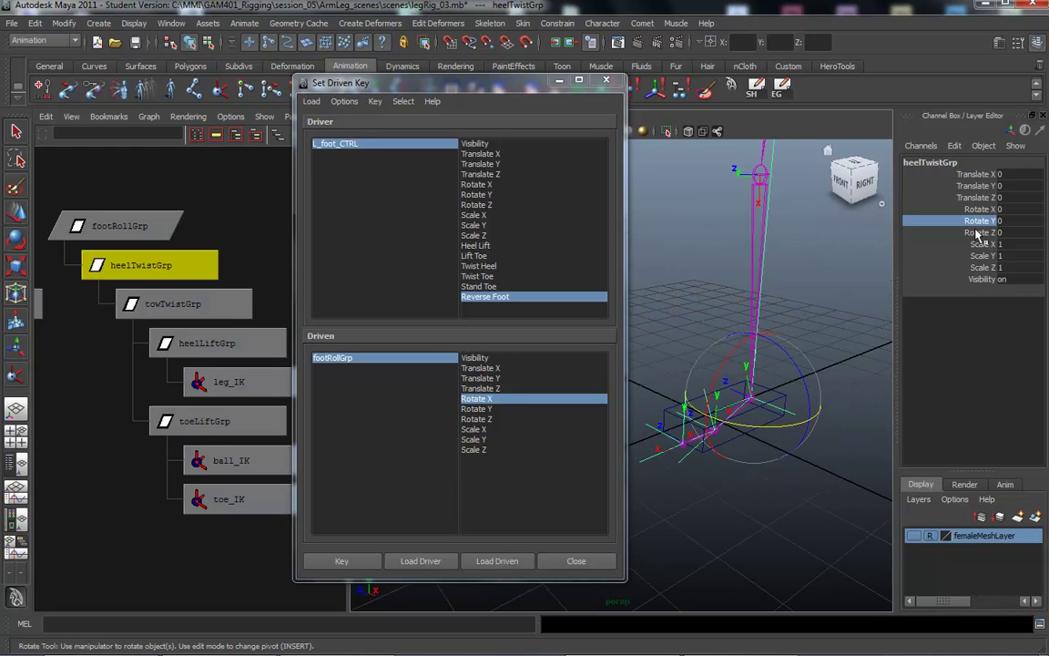
{"action": "left_click", "coordinate": [141, 265]}
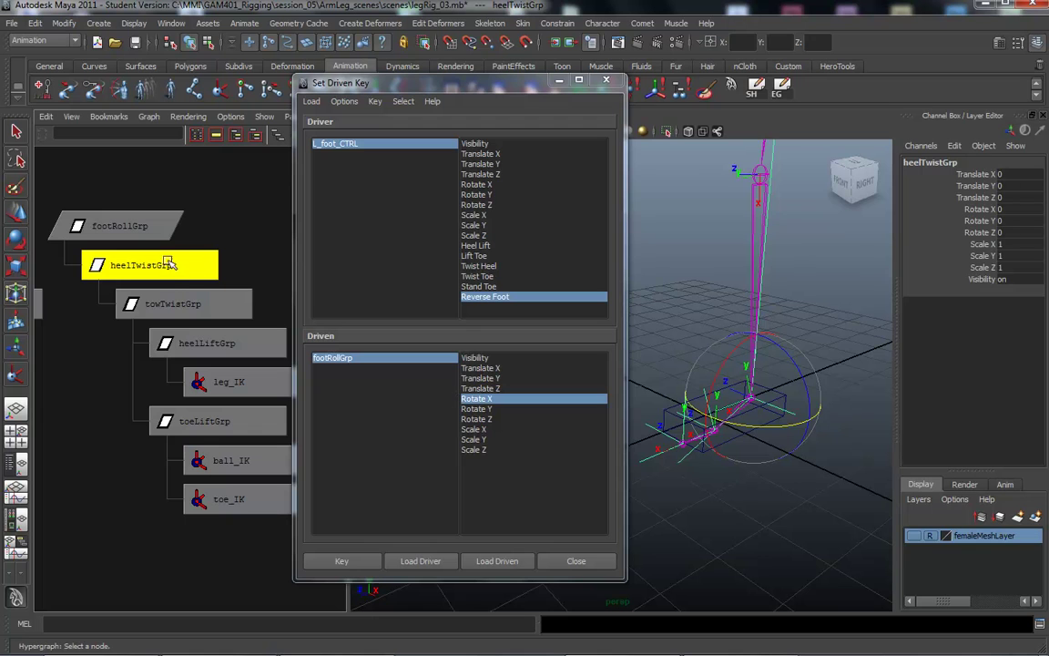
{"action": "left_click", "coordinate": [503, 563]}
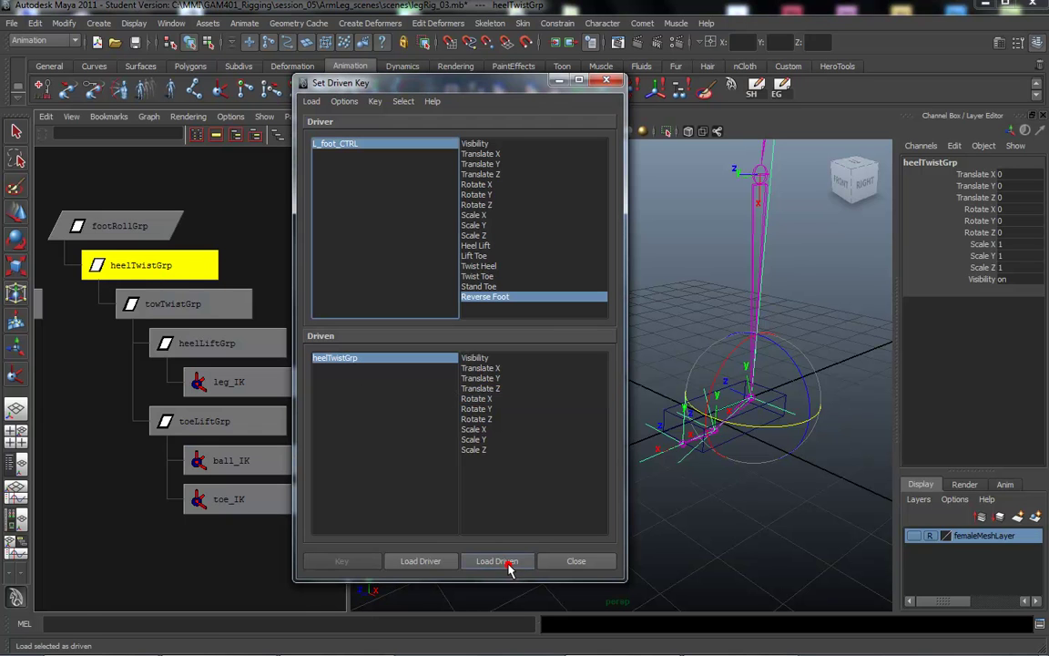
{"action": "left_click", "coordinate": [477, 409]}
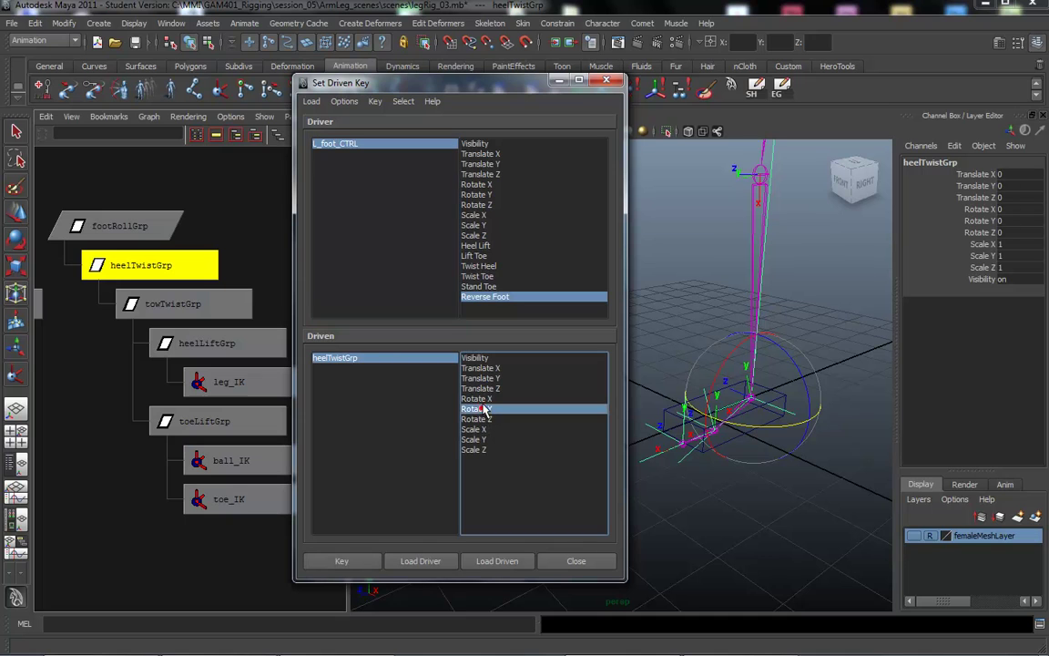
{"action": "left_click", "coordinate": [486, 266]}
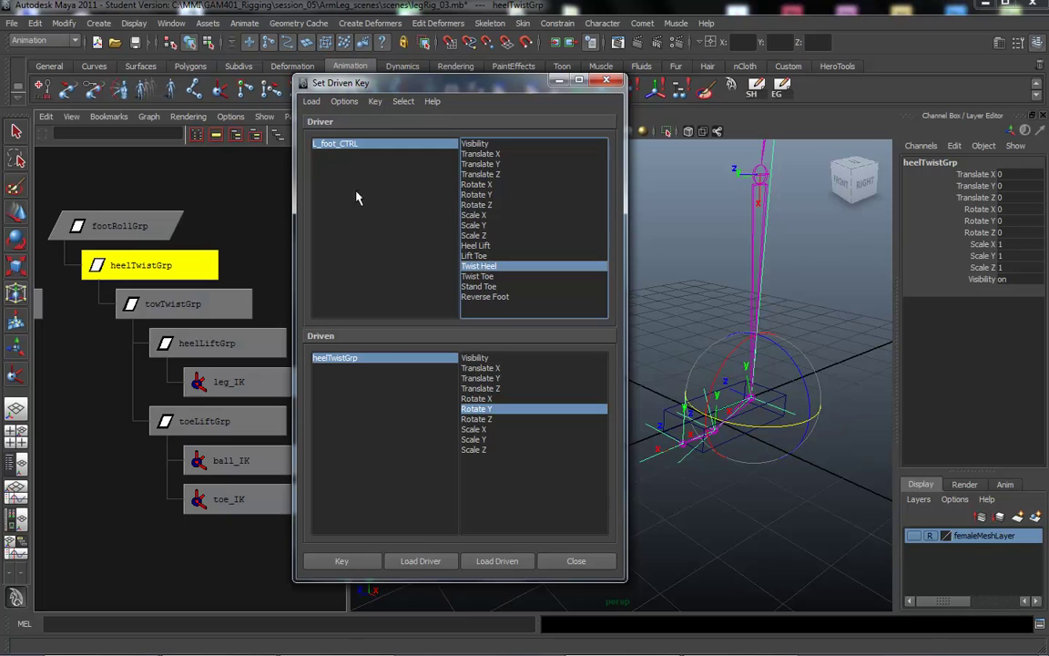
{"action": "left_click", "coordinate": [341, 560]}
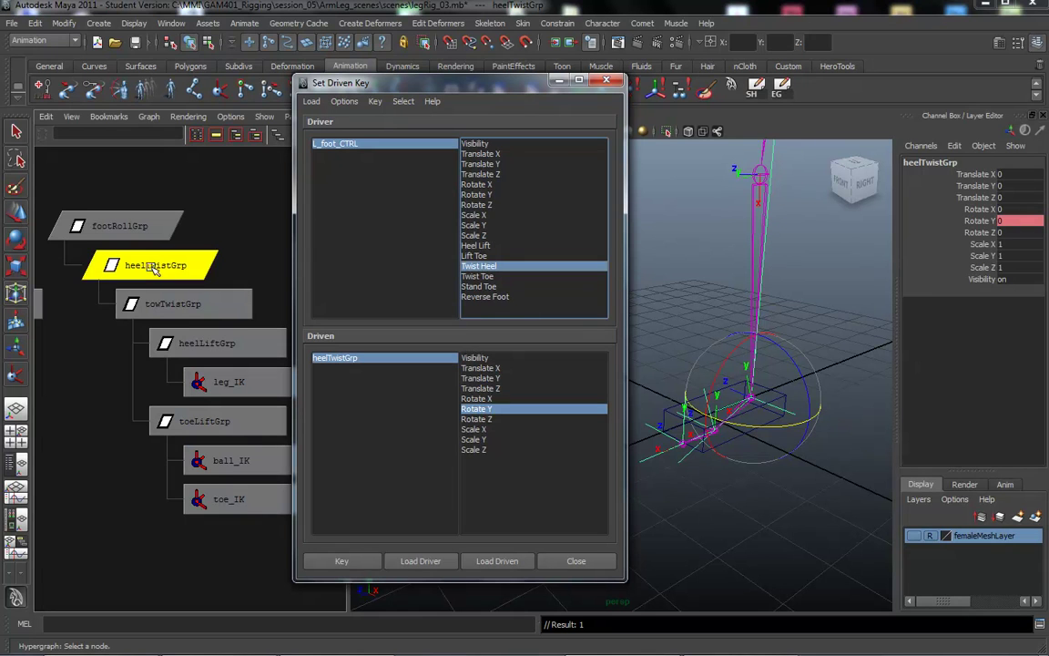
- Key heelTwistGrp's Rotate Y at 35 against a Twist Heel value of 10 on L_foot_CTRL
{"action": "left_click", "coordinate": [339, 143]}
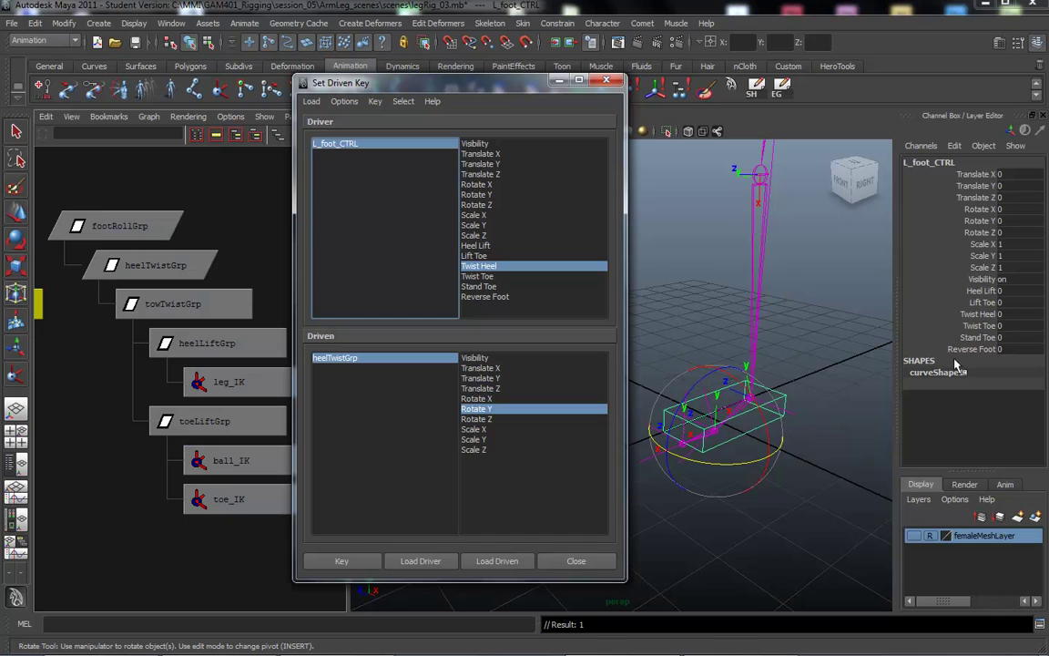
{"action": "left_click", "coordinate": [972, 314]}
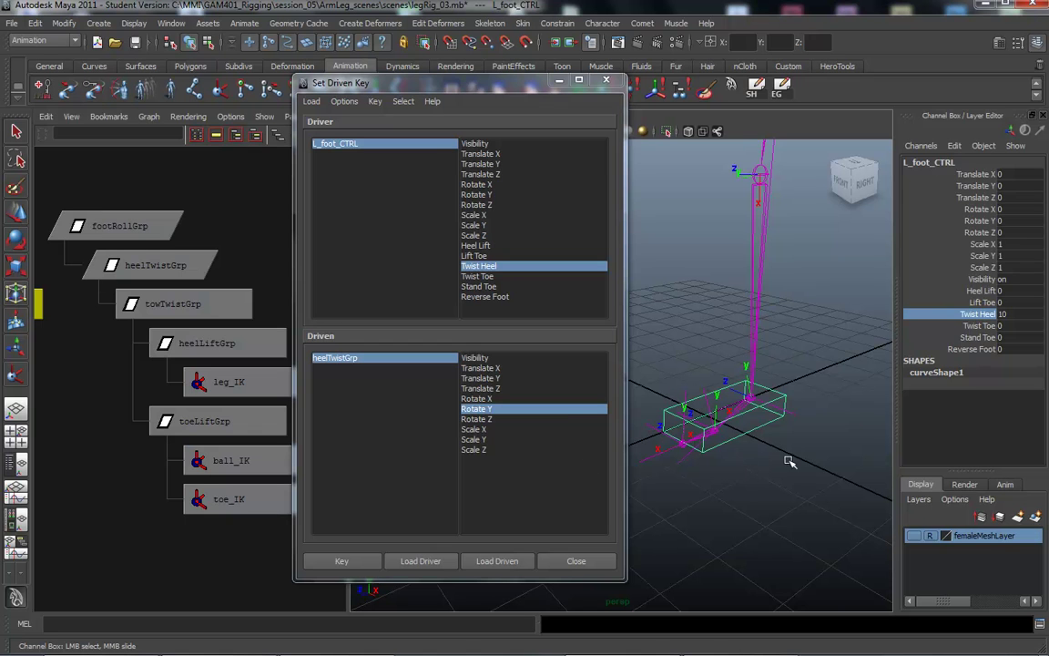
{"action": "left_click", "coordinate": [321, 359]}
{"action": "left_click", "coordinate": [474, 410]}
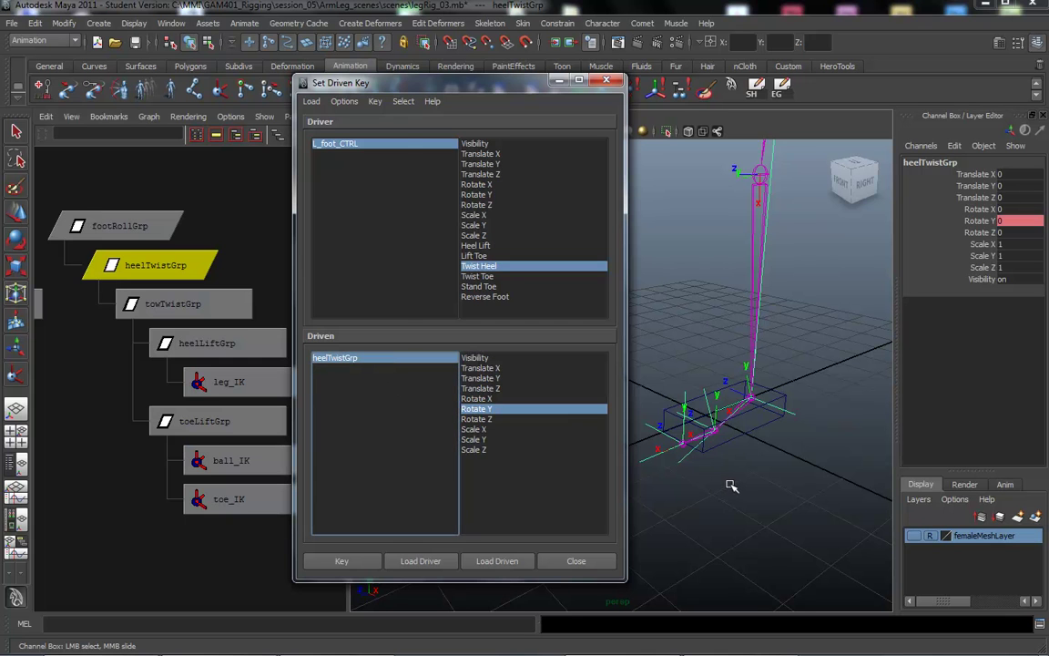
{"action": "key", "text": "ctrl+a"}
{"action": "key", "text": "e"}
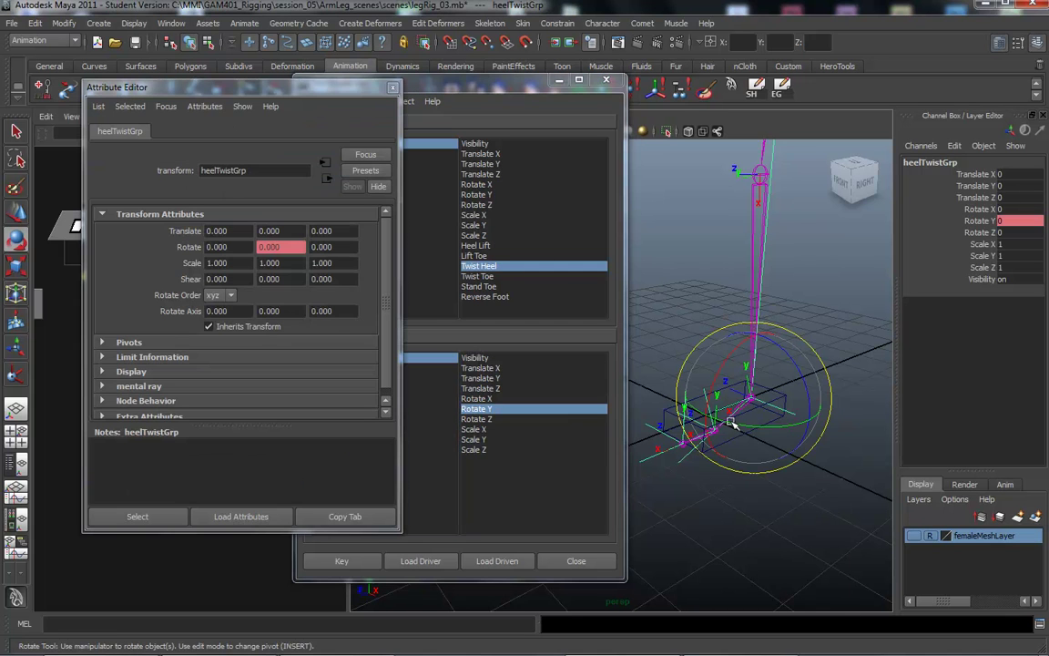
{"action": "left_click_drag", "start_coordinate": [752, 430], "coordinate": [783, 438]}
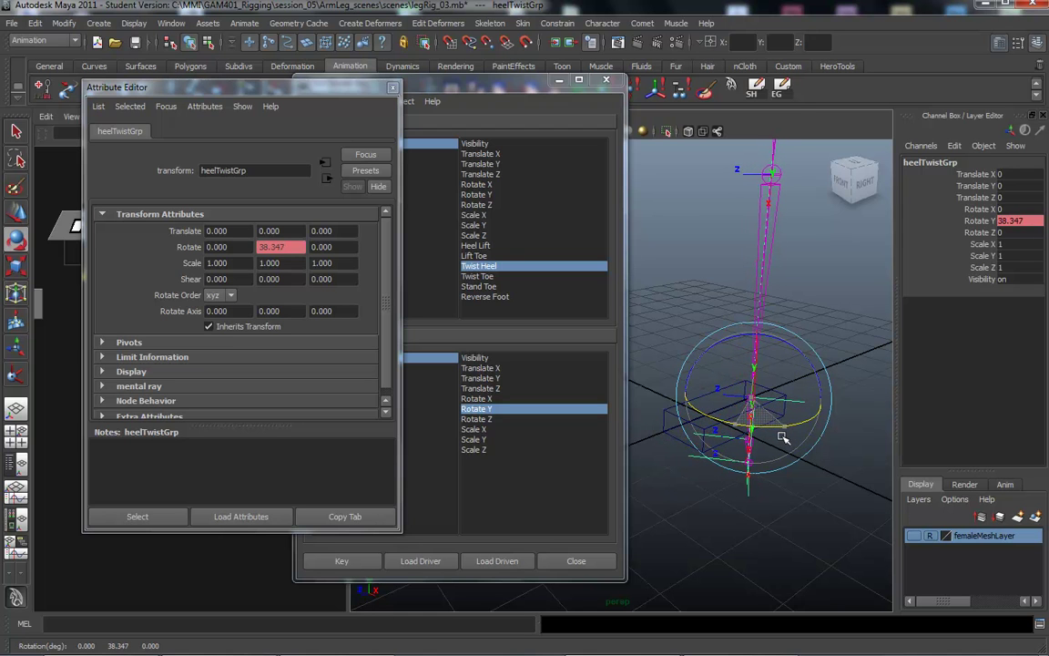
{"action": "left_click", "coordinate": [1001, 221]}
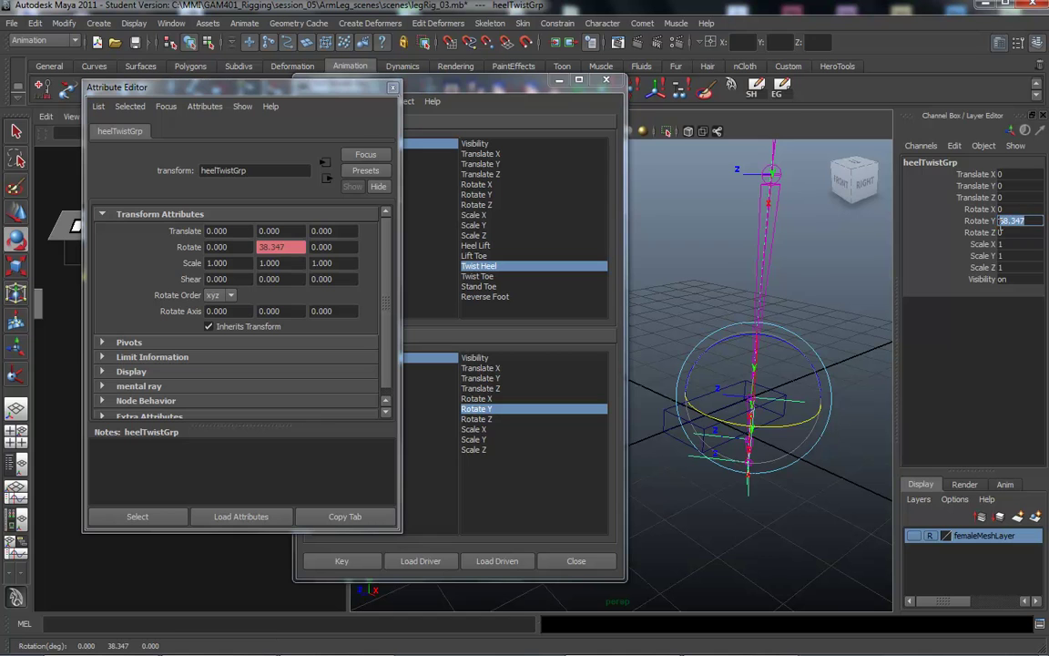
{"action": "type", "text": "35"}
{"action": "key", "text": "Return"}
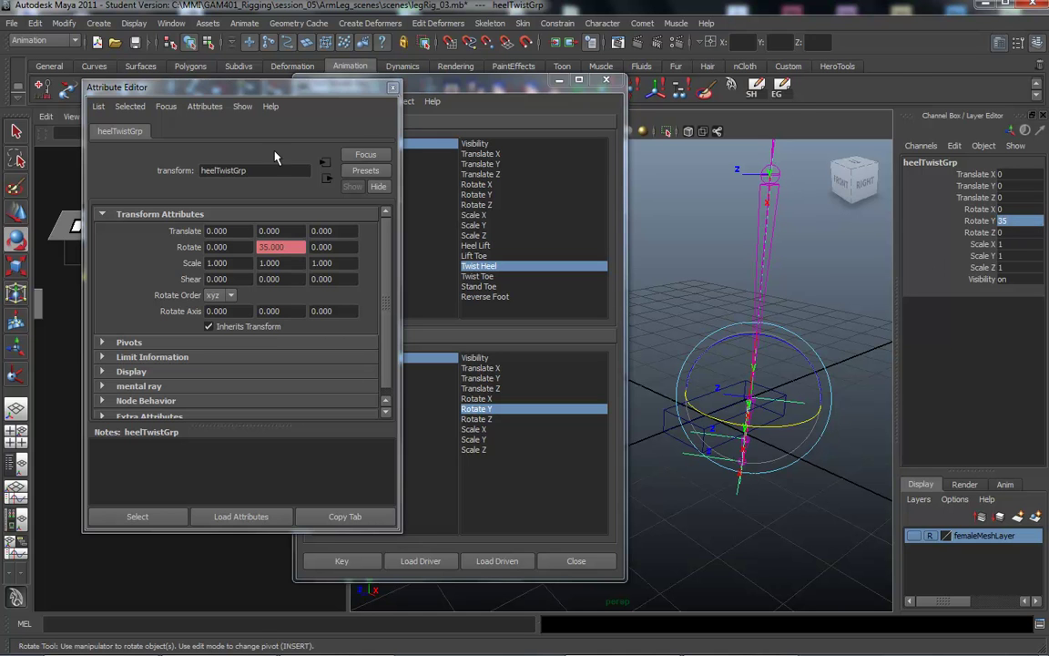
{"action": "left_click", "coordinate": [392, 88]}
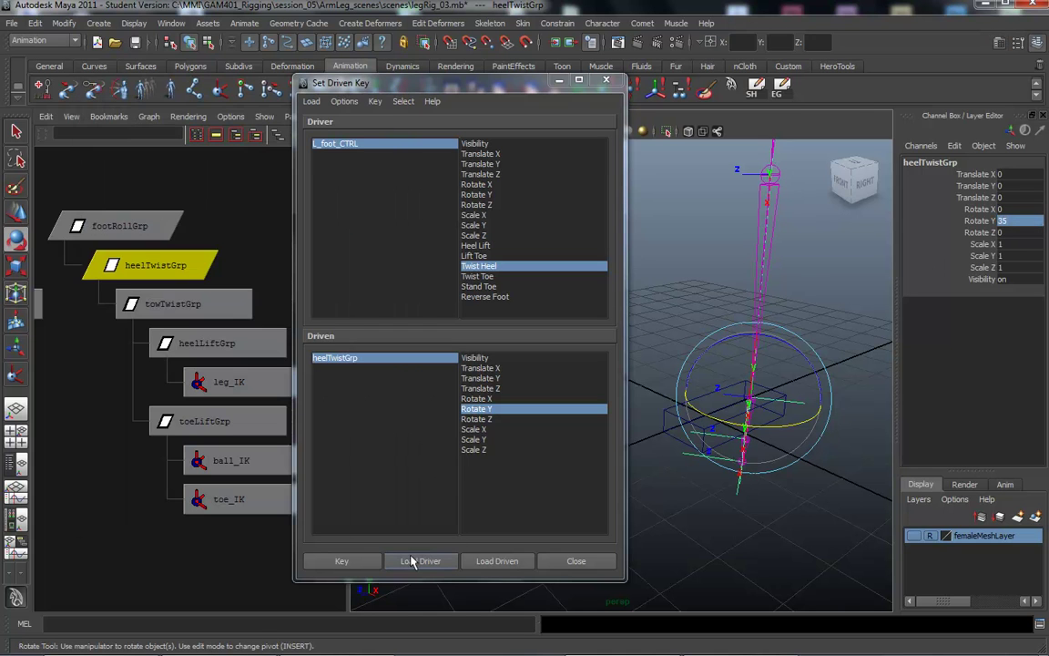
{"action": "left_click", "coordinate": [345, 561]}
- Key heelTwistGrp's Rotate Y at -35 against a Twist Heel value of -10 on L_foot_CTRL
{"action": "left_click", "coordinate": [324, 146]}
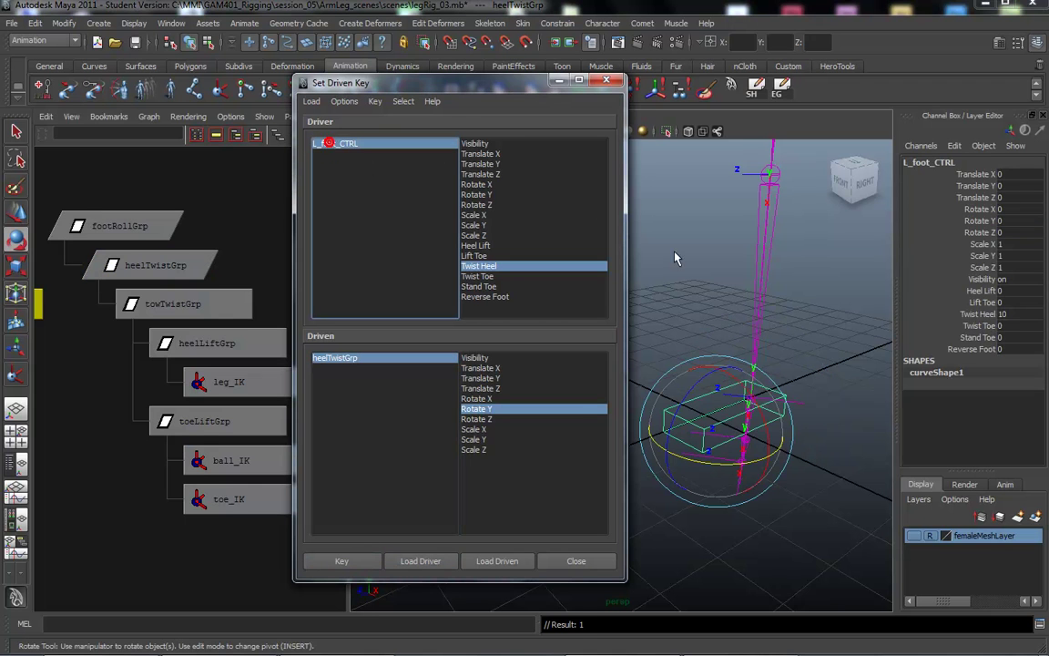
{"action": "left_click", "coordinate": [1013, 313]}
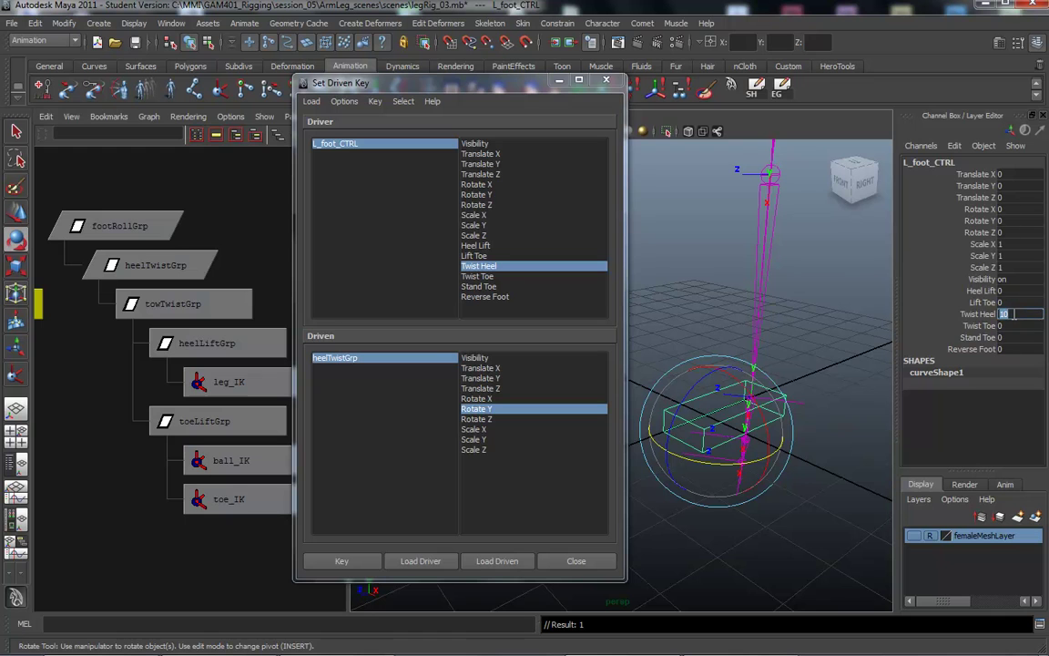
{"action": "key", "text": "Return"}
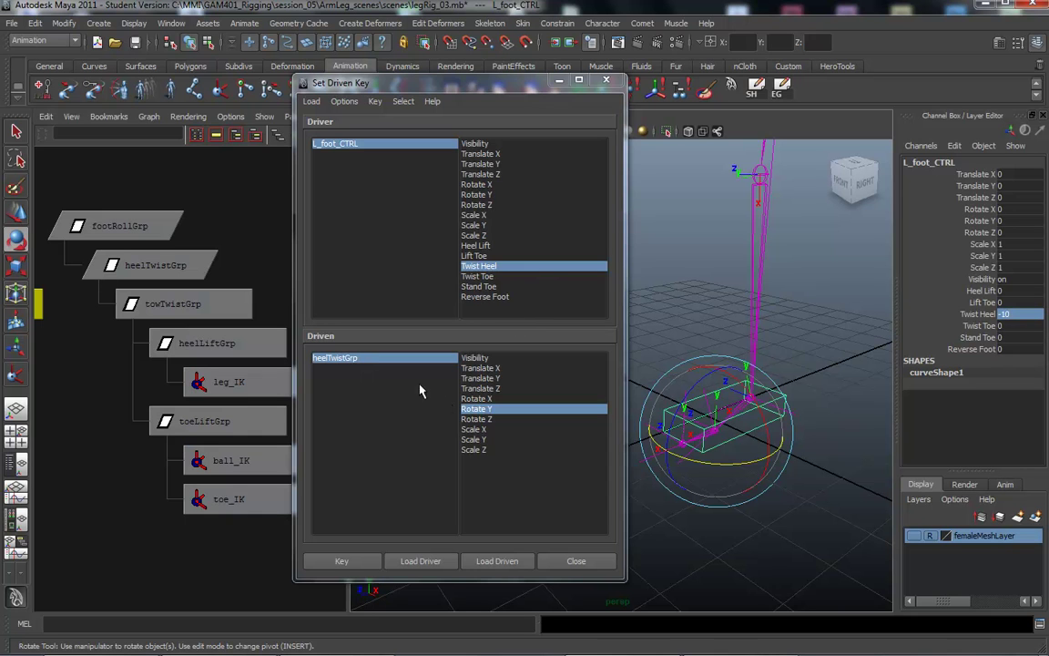
{"action": "left_click", "coordinate": [336, 358]}
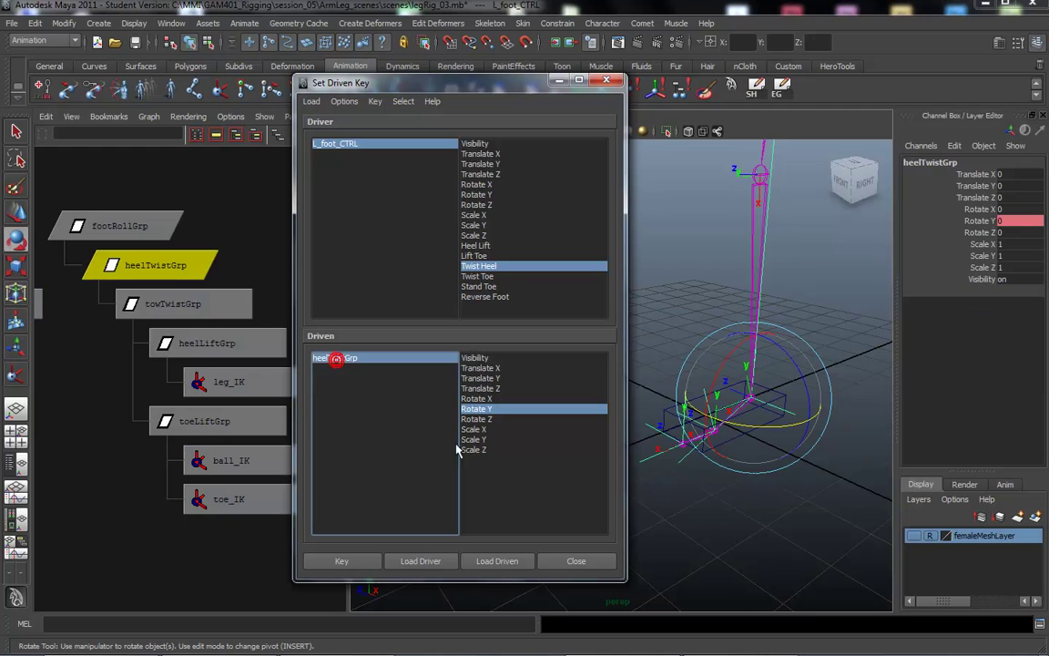
{"action": "left_click_drag", "start_coordinate": [780, 428], "coordinate": [730, 437]}
{"action": "left_click", "coordinate": [1012, 220]}
{"action": "type", "text": "-"}
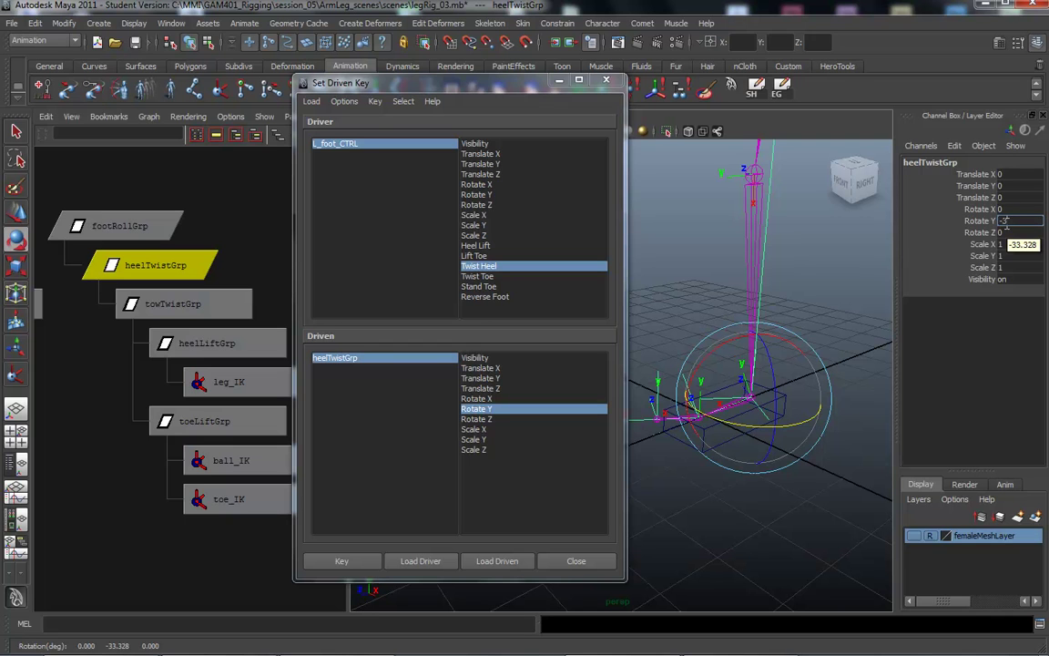
{"action": "type", "text": "35"}
{"action": "key", "text": "Return"}
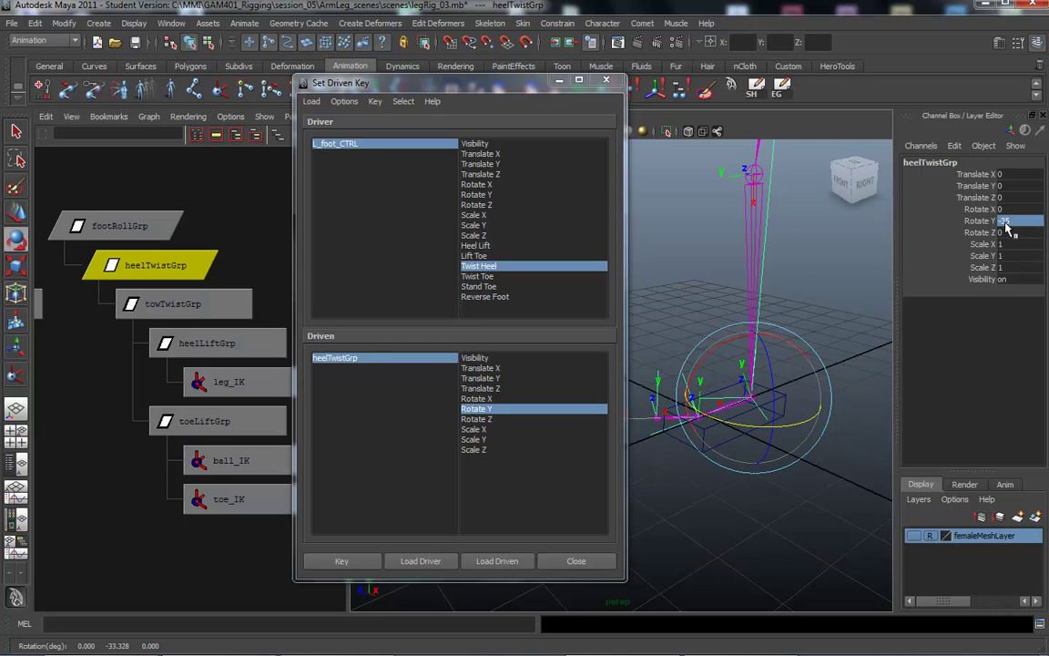
{"action": "left_click", "coordinate": [338, 561]}
- Scrub the Twist Heel attribute of L_foot_CTRL to test the heel twist, and return it to 0
{"action": "left_click_drag", "start_coordinate": [413, 83], "coordinate": [414, 78]}
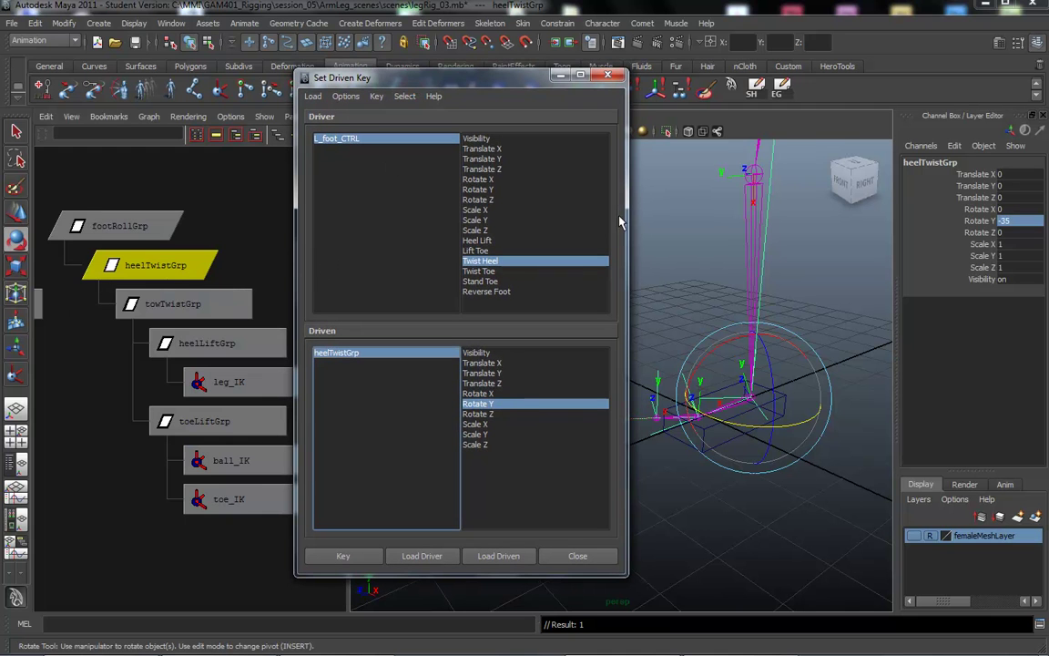
{"action": "left_click", "coordinate": [330, 139]}
{"action": "left_click_drag", "start_coordinate": [805, 404], "coordinate": [747, 401], "text": "alt"}
{"action": "left_click", "coordinate": [978, 315]}
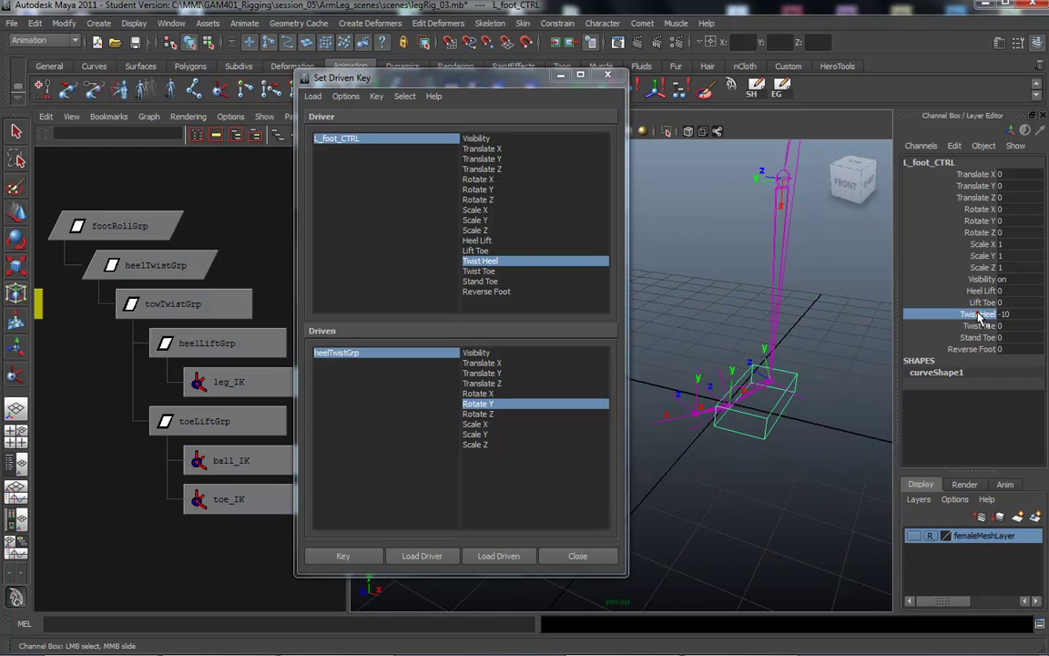
{"action": "middle_click_drag", "start_coordinate": [707, 322], "coordinate": [832, 344]}
{"action": "left_click", "coordinate": [1005, 313]}
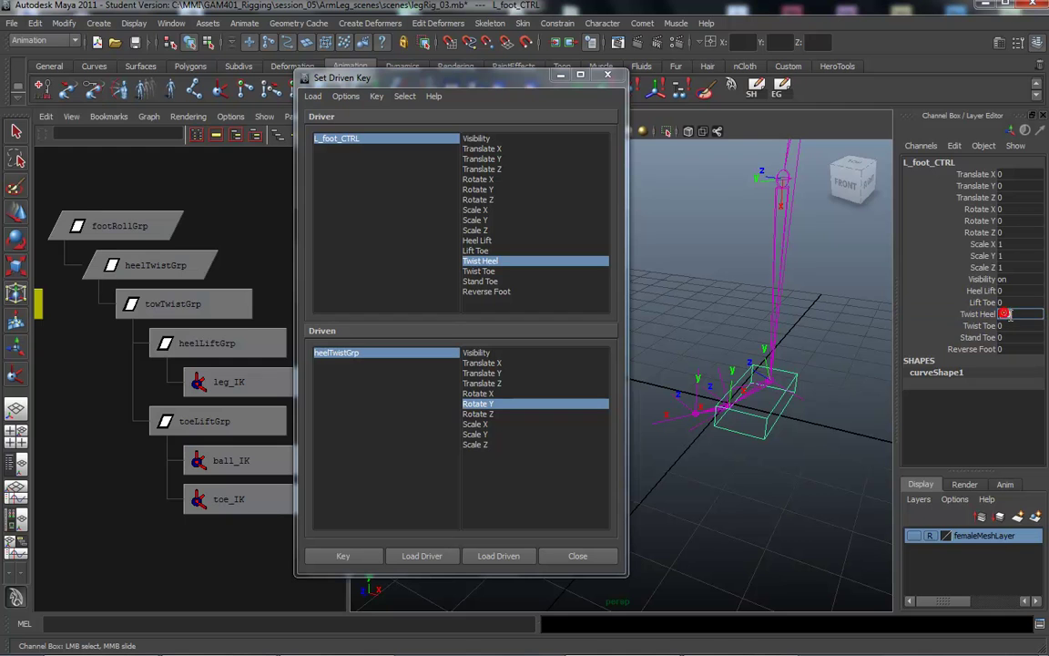
{"action": "type", "text": "0"}
{"action": "key", "text": "Return"}
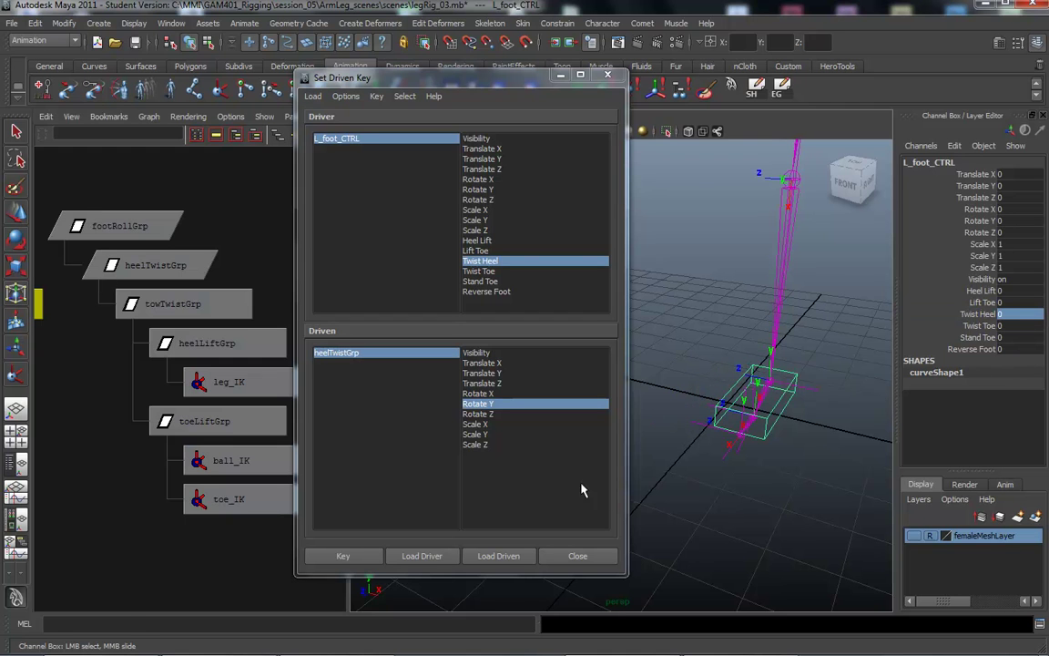
{"action": "left_click_drag", "start_coordinate": [726, 503], "coordinate": [726, 509], "text": "alt"}
{"action": "left_click", "coordinate": [329, 155]}
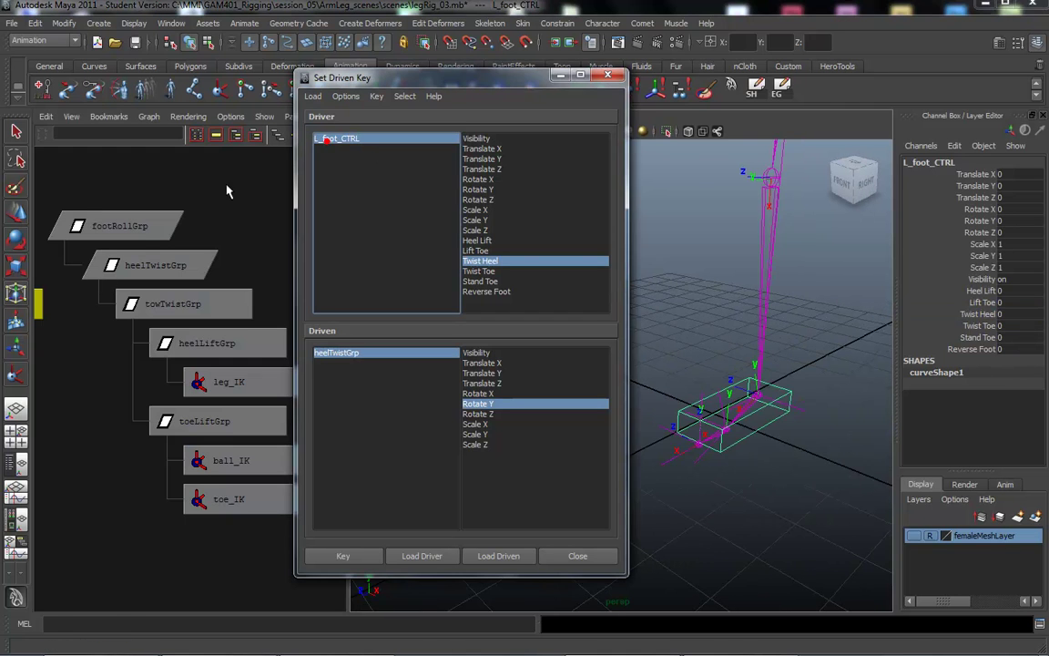
- Try rotating towTwistGrp together with its child nodes to check the toe twist, and undo the last rotation
{"action": "left_click", "coordinate": [173, 306]}
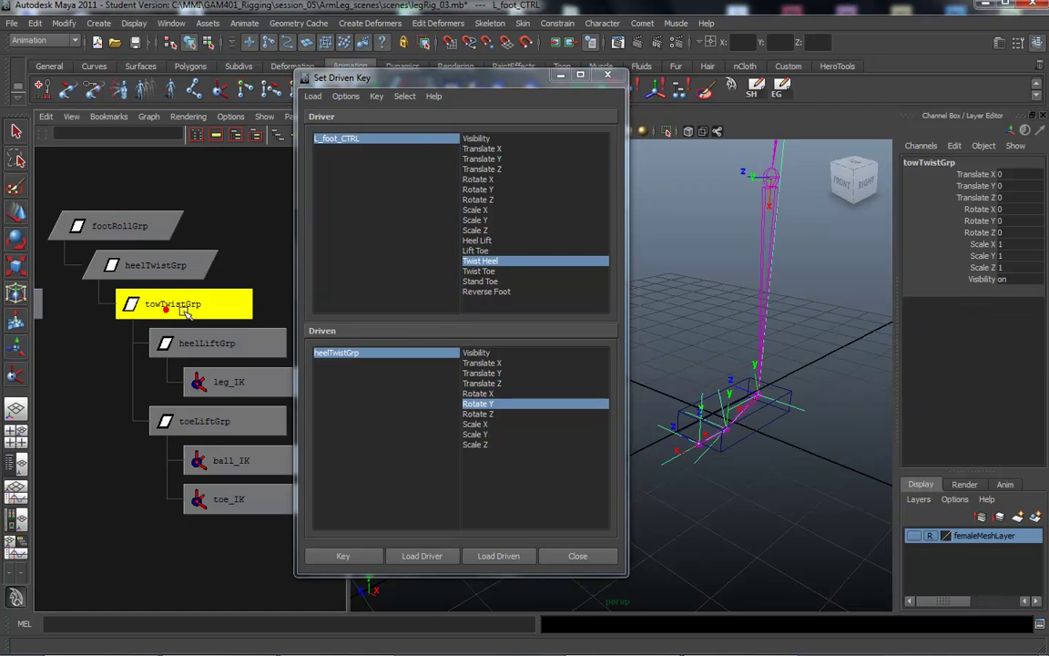
{"action": "left_click_drag", "start_coordinate": [655, 364], "coordinate": [754, 525]}
{"action": "key", "text": "e"}
{"action": "mouse_move", "coordinate": [698, 483]}
{"action": "left_mouse_down"}
{"action": "mouse_move", "coordinate": [706, 491]}
{"action": "mouse_move", "coordinate": [661, 484]}
{"action": "mouse_move", "coordinate": [735, 520]}
{"action": "mouse_move", "coordinate": [789, 489]}
{"action": "mouse_move", "coordinate": [734, 473]}
{"action": "mouse_move", "coordinate": [726, 482]}
{"action": "mouse_move", "coordinate": [698, 462]}
{"action": "mouse_move", "coordinate": [748, 462]}
{"action": "mouse_move", "coordinate": [710, 468]}
{"action": "left_mouse_up"}
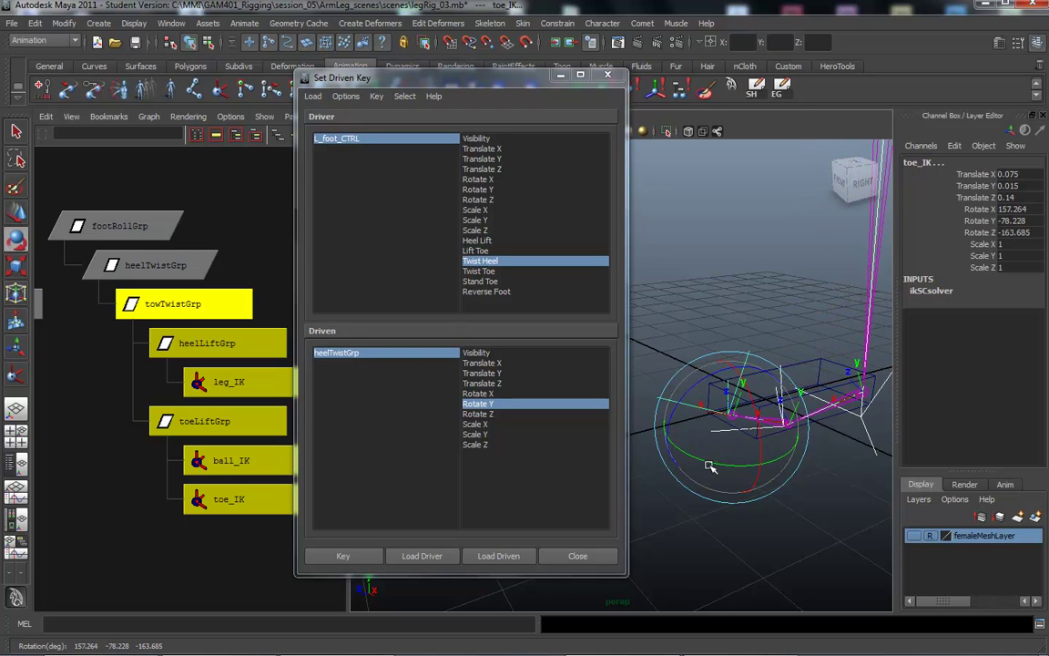
{"action": "key", "text": "ctrl+z"}
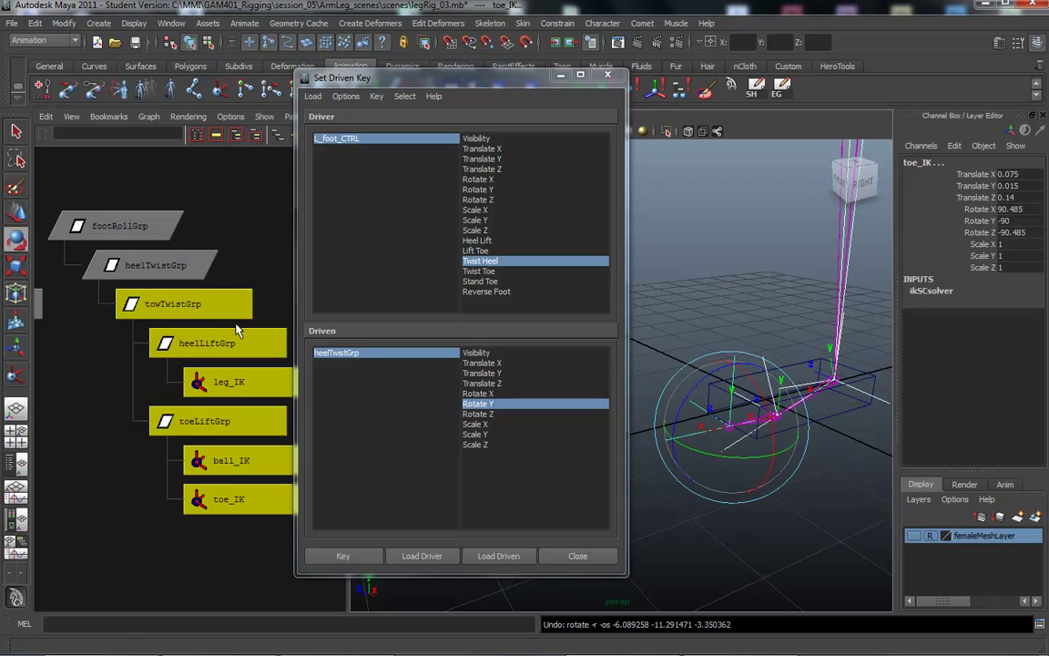
- Load towTwistGrp as the driven object and try rotating it, undoing the test rotation
{"action": "left_click", "coordinate": [182, 308]}
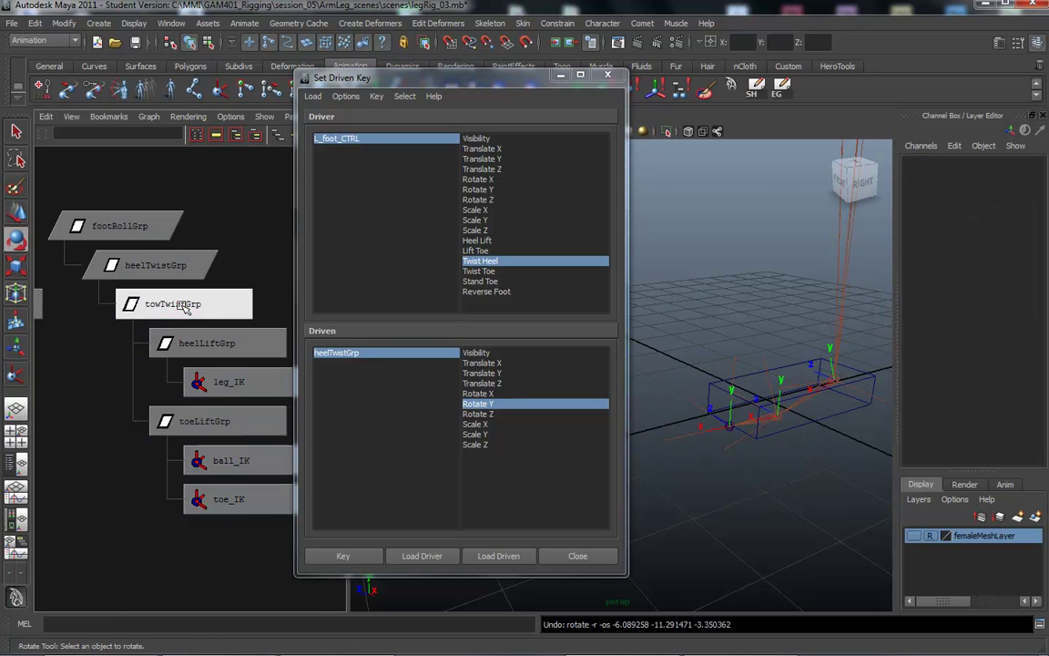
{"action": "left_click", "coordinate": [501, 557]}
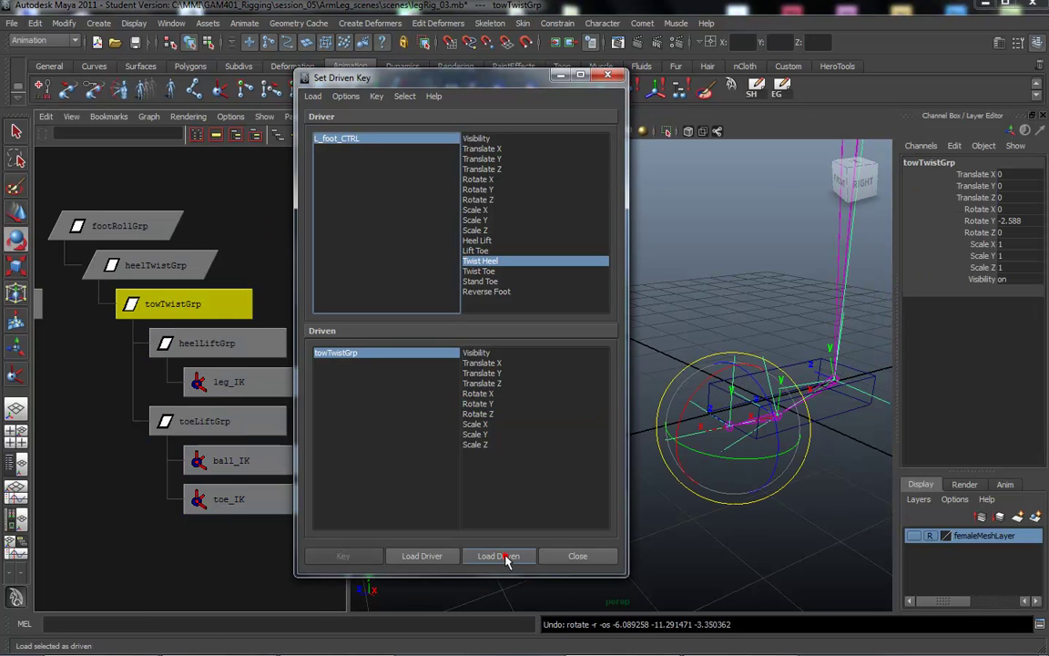
{"action": "left_click_drag", "start_coordinate": [717, 460], "coordinate": [773, 468]}
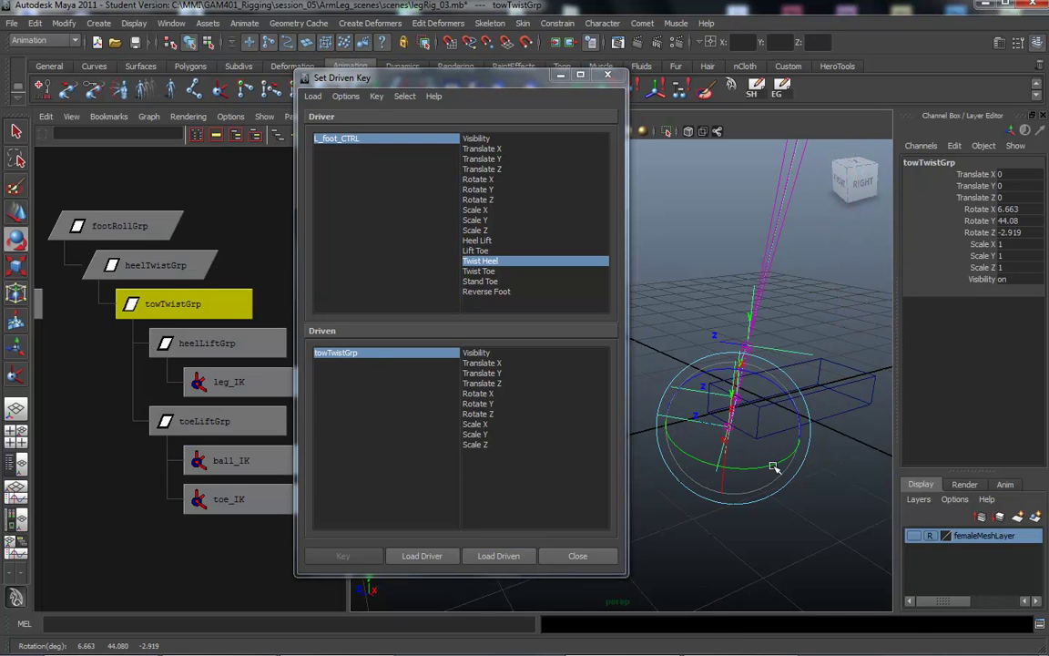
{"action": "key", "text": "ctrl+z"}
{"action": "mouse_move", "coordinate": [777, 532]}
{"action": "left_mouse_down", "text": "alt"}
{"action": "mouse_move", "coordinate": [785, 529]}
{"action": "mouse_move", "coordinate": [767, 511]}
{"action": "left_mouse_up", "text": "alt"}
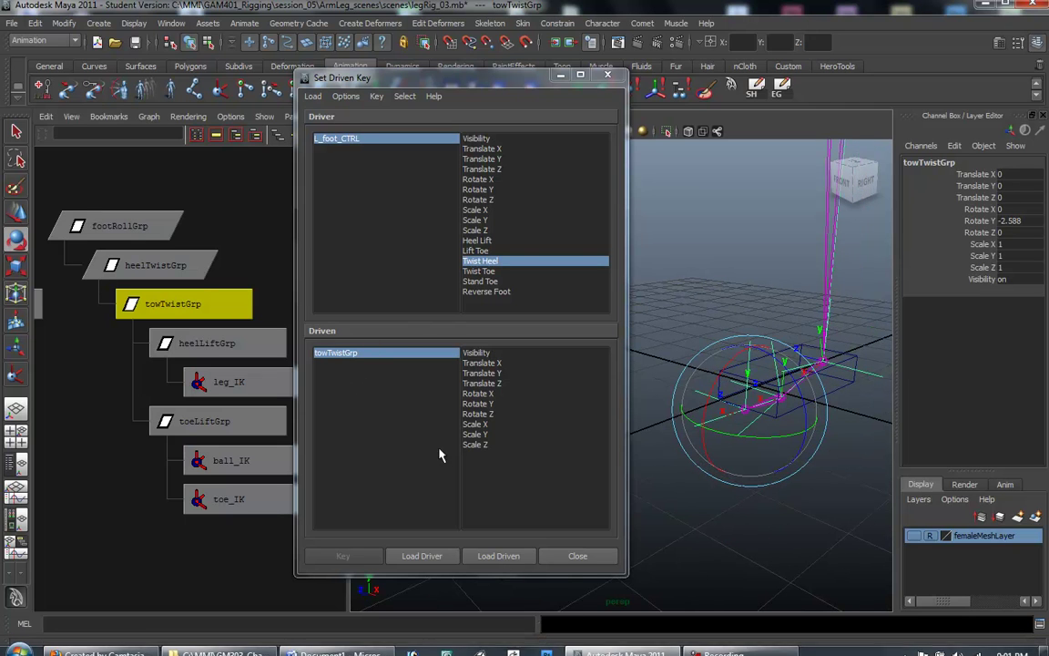
- Choose Twist Toe as the driver attribute and select L_foot_CTRL to check its custom channels
{"action": "left_click", "coordinate": [482, 270]}
{"action": "left_click", "coordinate": [338, 141]}
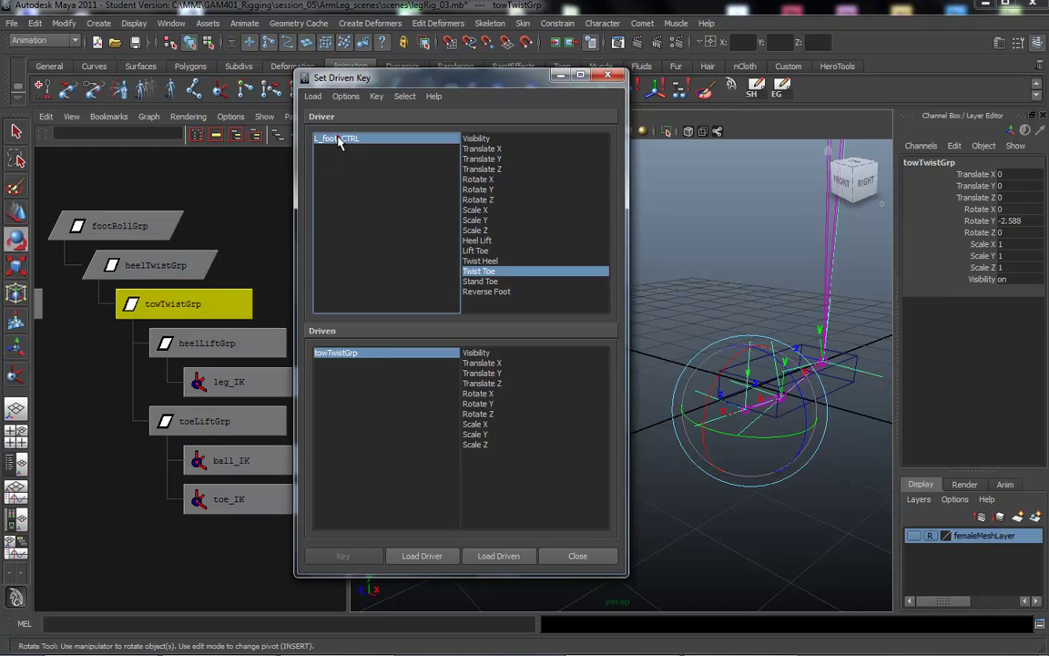
{"action": "left_click", "coordinate": [1001, 315]}
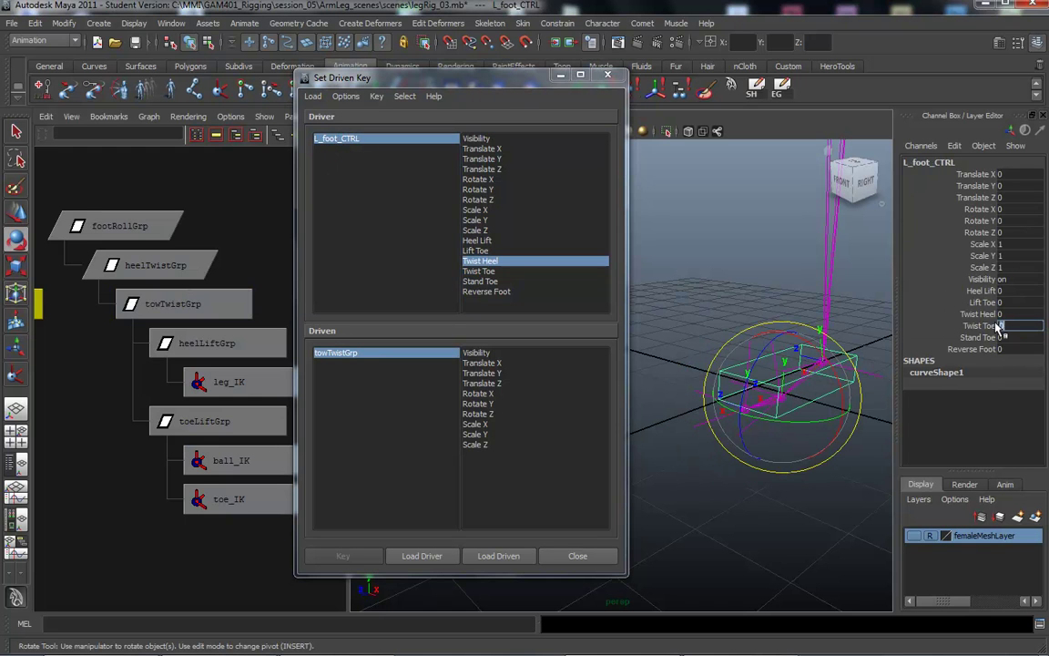
{"action": "left_click", "coordinate": [311, 125]}
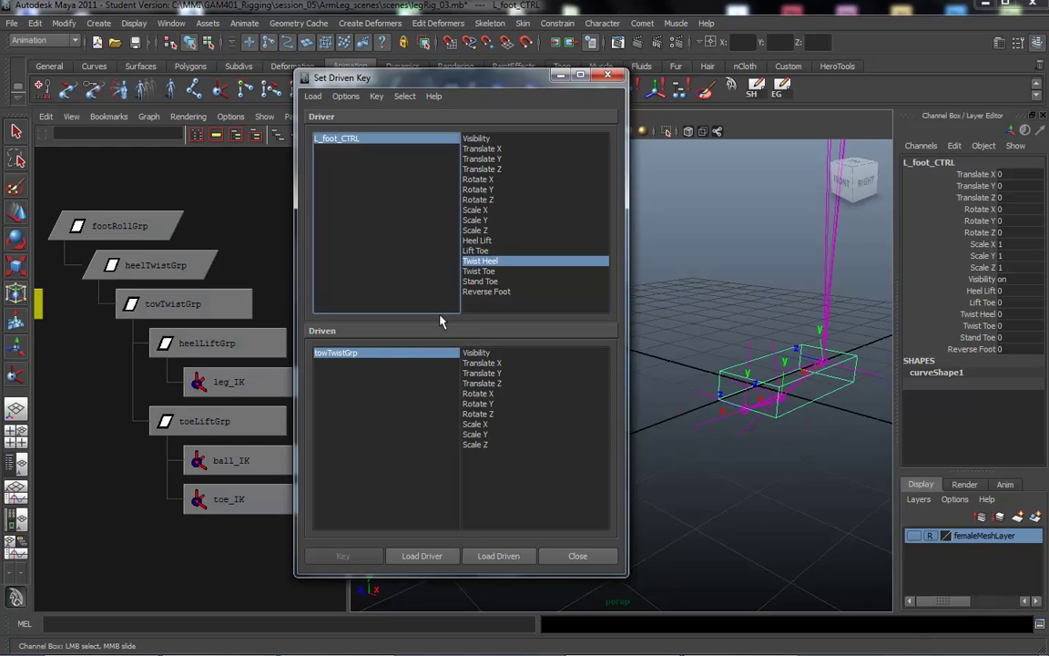
{"action": "left_click_drag", "start_coordinate": [774, 374], "coordinate": [580, 300], "text": "alt"}
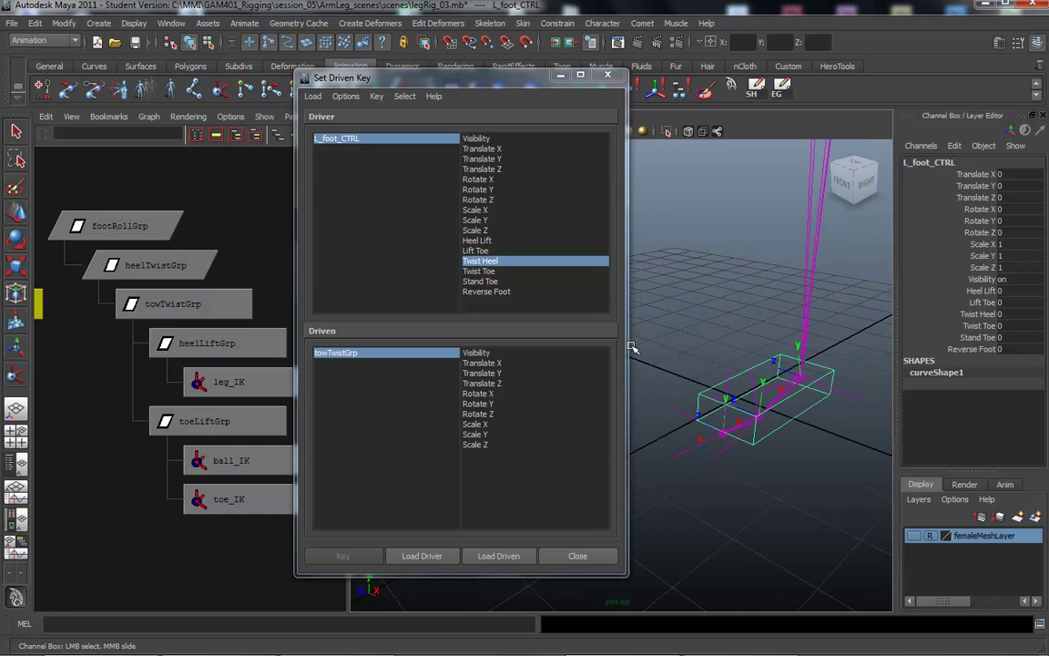
{"action": "left_click_drag", "start_coordinate": [824, 487], "coordinate": [808, 487], "text": "alt"}
- Try rotating towTwistGrp about its Y axis, and undo the recent changes
{"action": "left_click", "coordinate": [338, 354]}
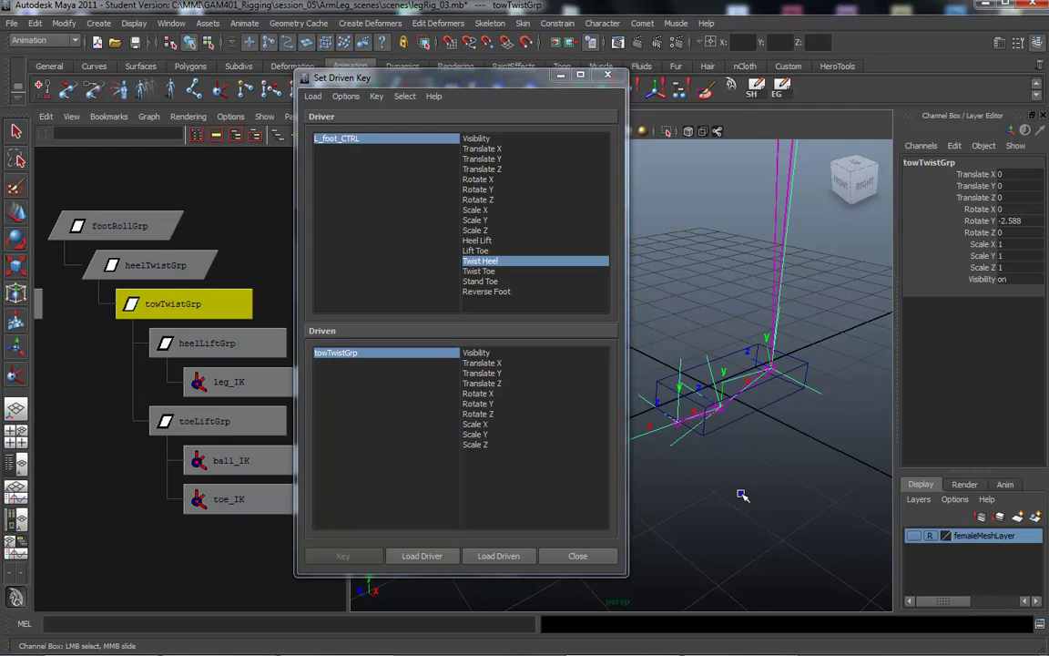
{"action": "key", "text": "e"}
{"action": "left_click_drag", "start_coordinate": [717, 458], "coordinate": [633, 414]}
{"action": "key", "text": "z"}
{"action": "key", "text": "z"}
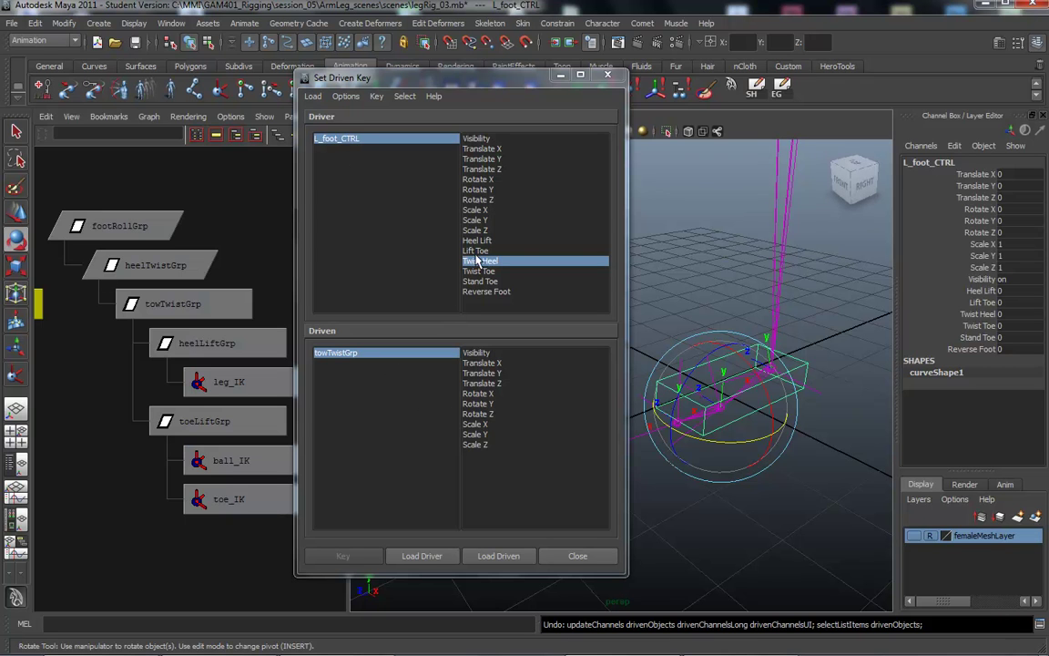
- Set towTwistGrp's Rotate Y to 0 and key it against a Twist Toe value of 0 on L_foot_CTRL
{"action": "left_click", "coordinate": [337, 353]}
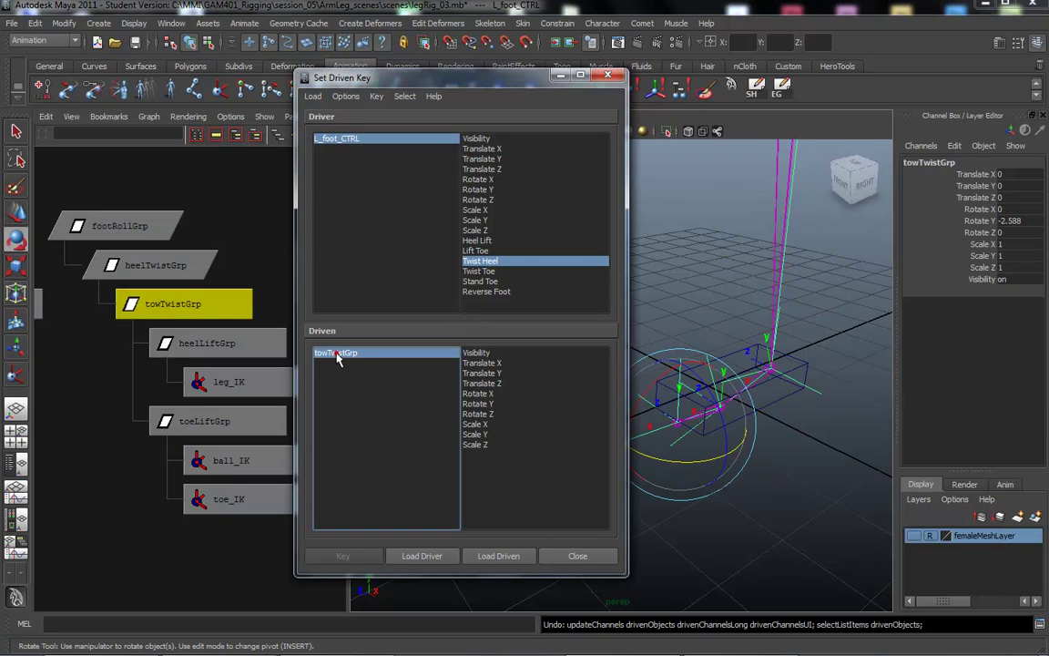
{"action": "double_click", "coordinate": [1011, 221]}
{"action": "type", "text": "0"}
{"action": "key", "text": "Return"}
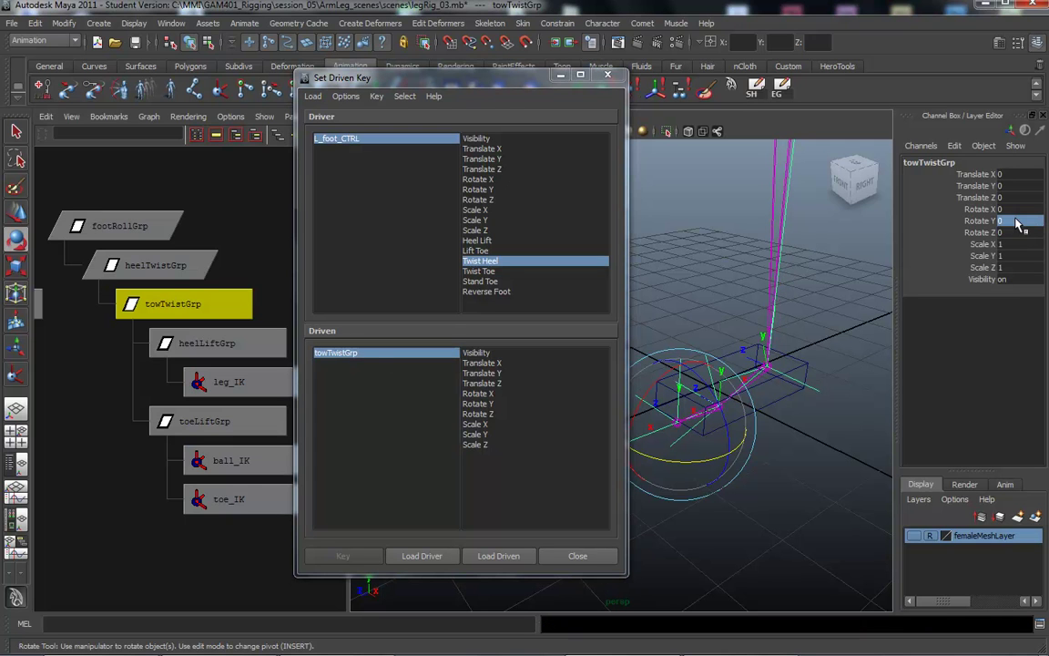
{"action": "left_click", "coordinate": [483, 271]}
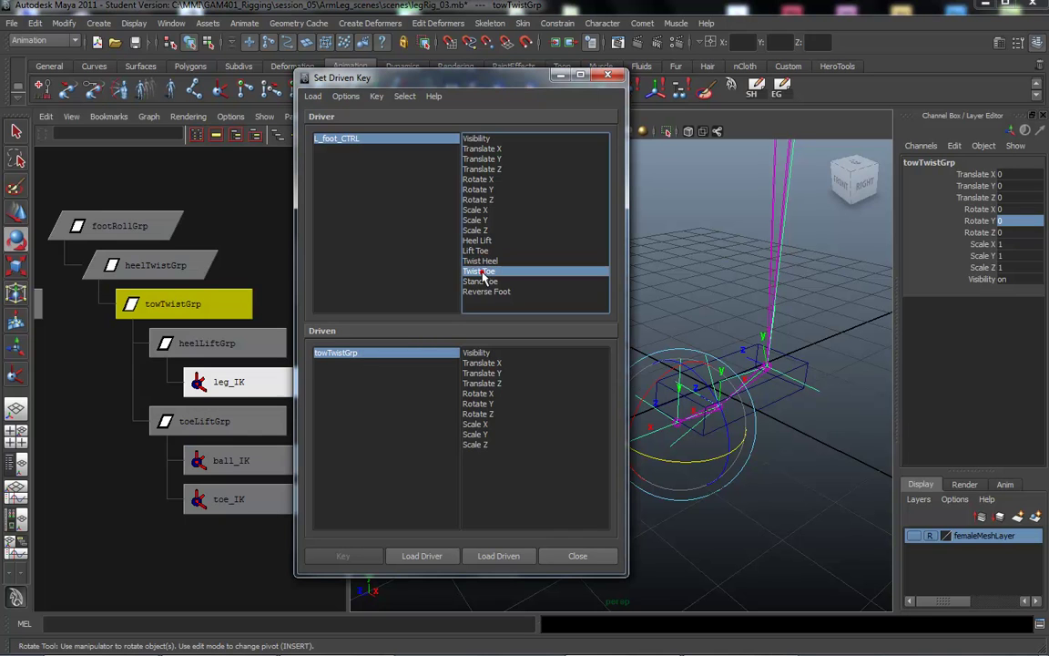
{"action": "left_click", "coordinate": [477, 403]}
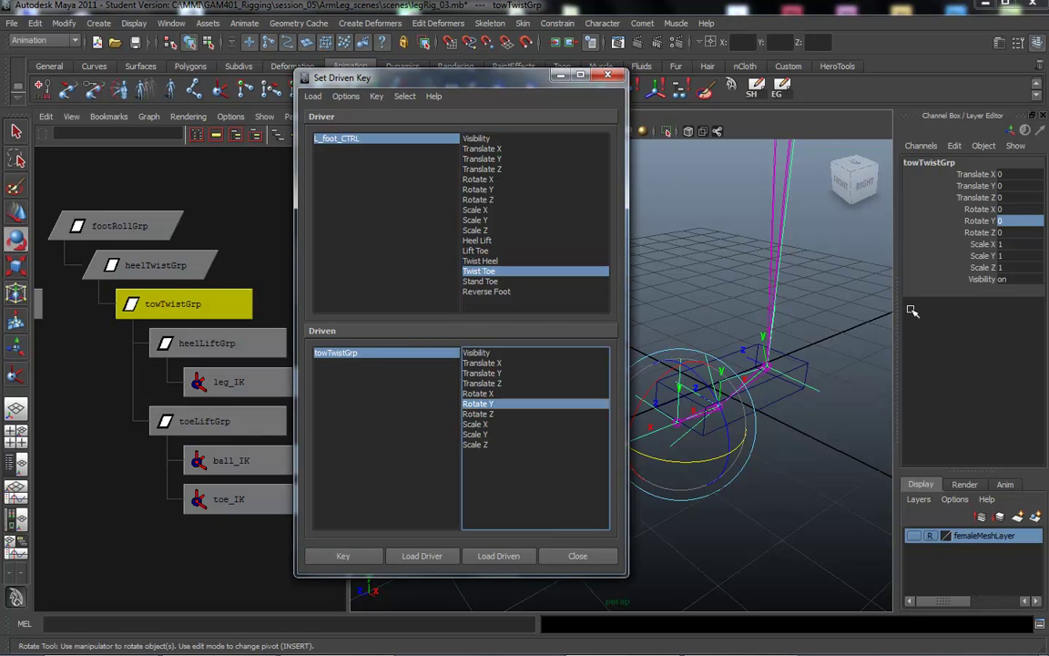
{"action": "left_click", "coordinate": [342, 555]}
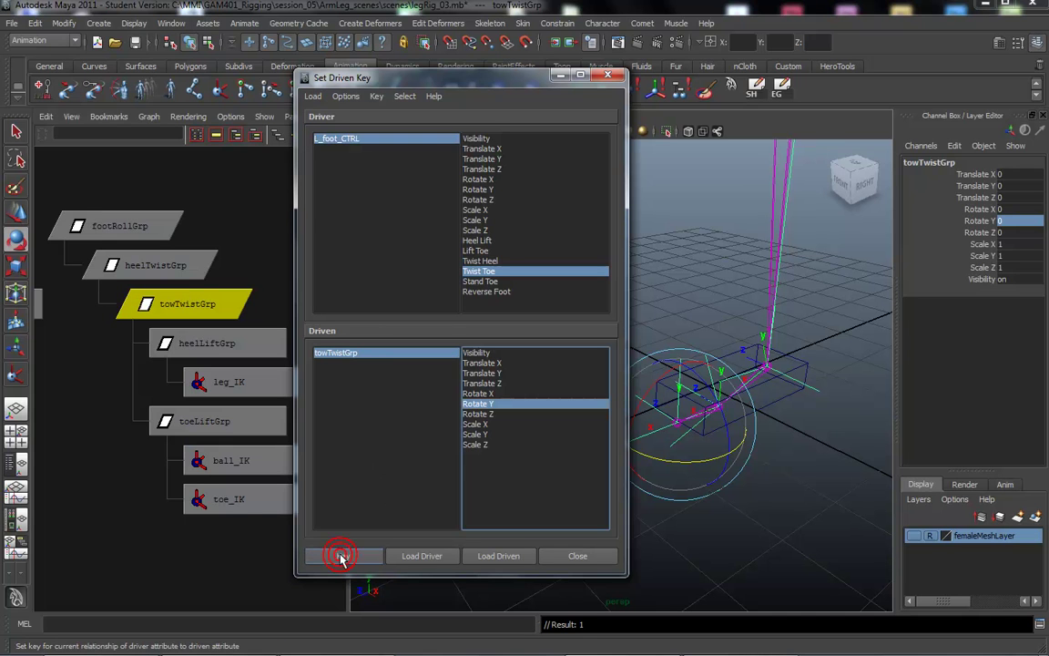
- Set the Twist Toe attribute of L_foot_CTRL to -10
{"action": "left_click", "coordinate": [371, 141]}
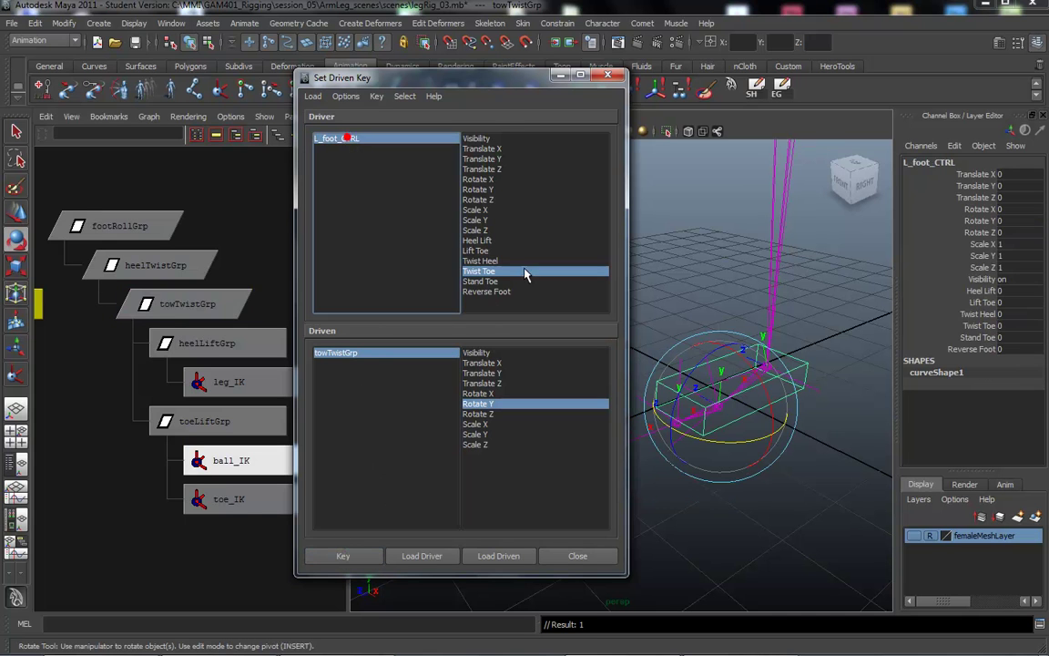
{"action": "left_click_drag", "start_coordinate": [637, 471], "coordinate": [645, 447], "text": "alt"}
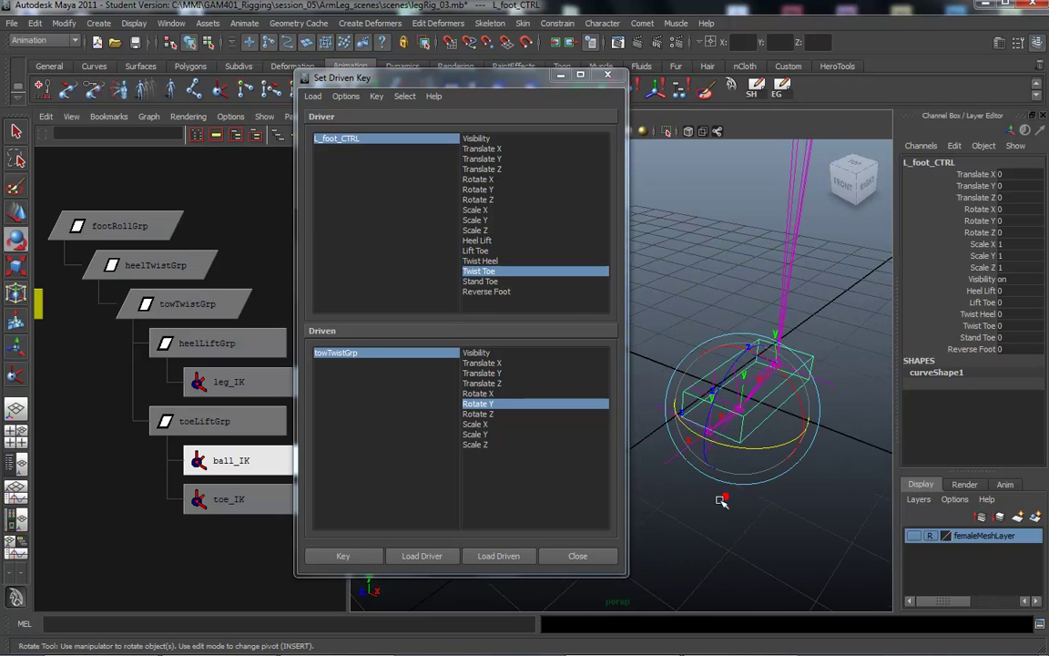
{"action": "left_click", "coordinate": [977, 325]}
{"action": "left_click", "coordinate": [1003, 325]}
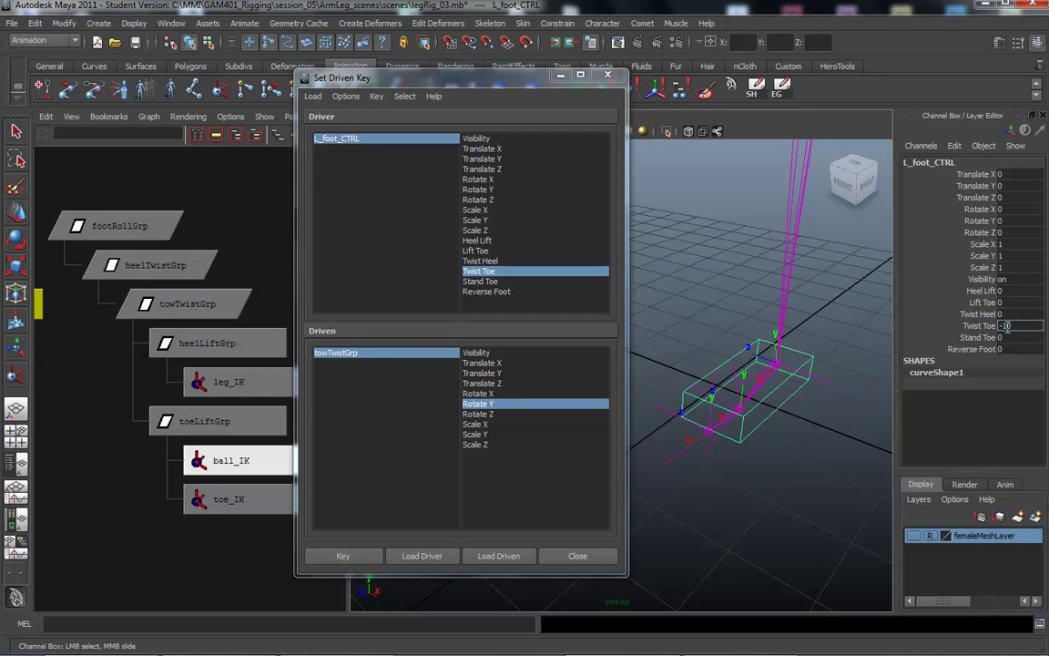
{"action": "key", "text": "Return"}
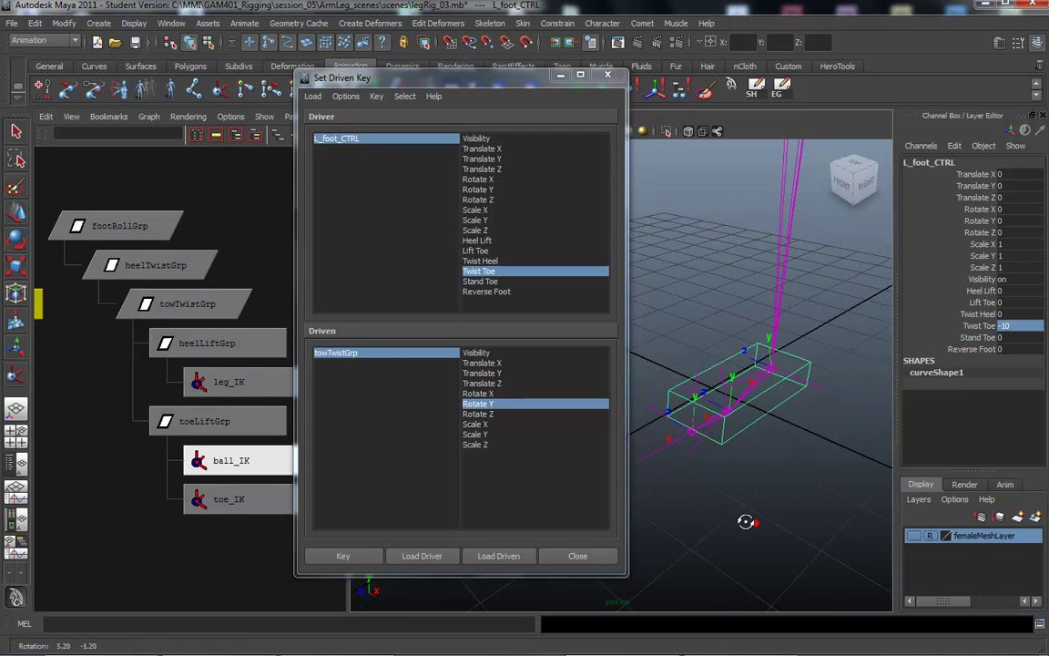
- Set towTwistGrp's Rotate Y to -25 and key it against the current Twist Toe value
{"action": "left_click", "coordinate": [331, 355]}
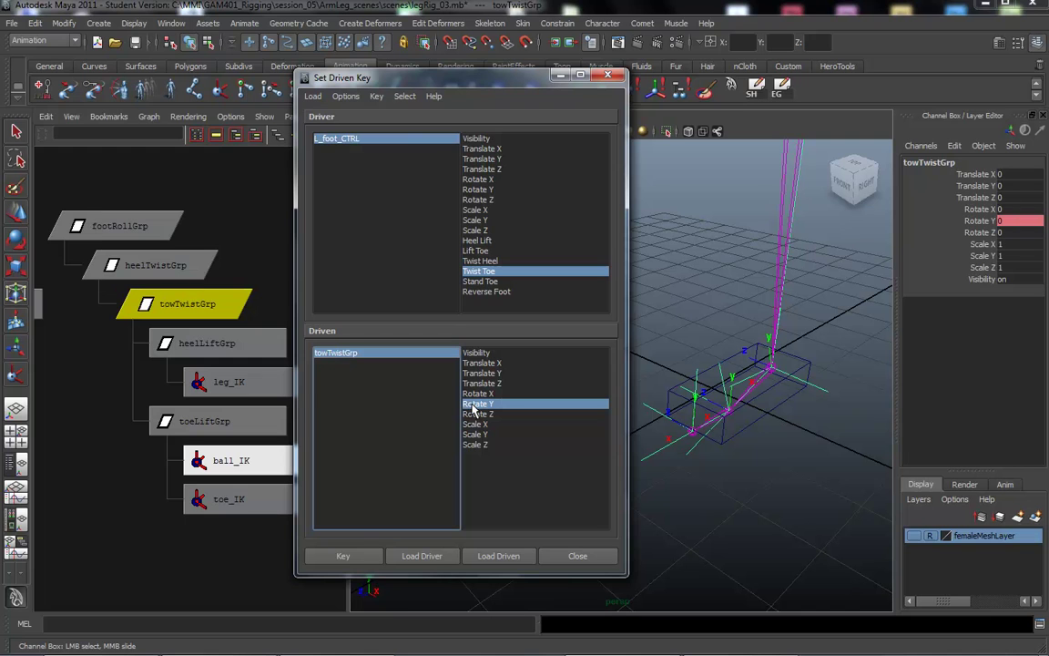
{"action": "key", "text": "ctrl+a"}
{"action": "key", "text": "e"}
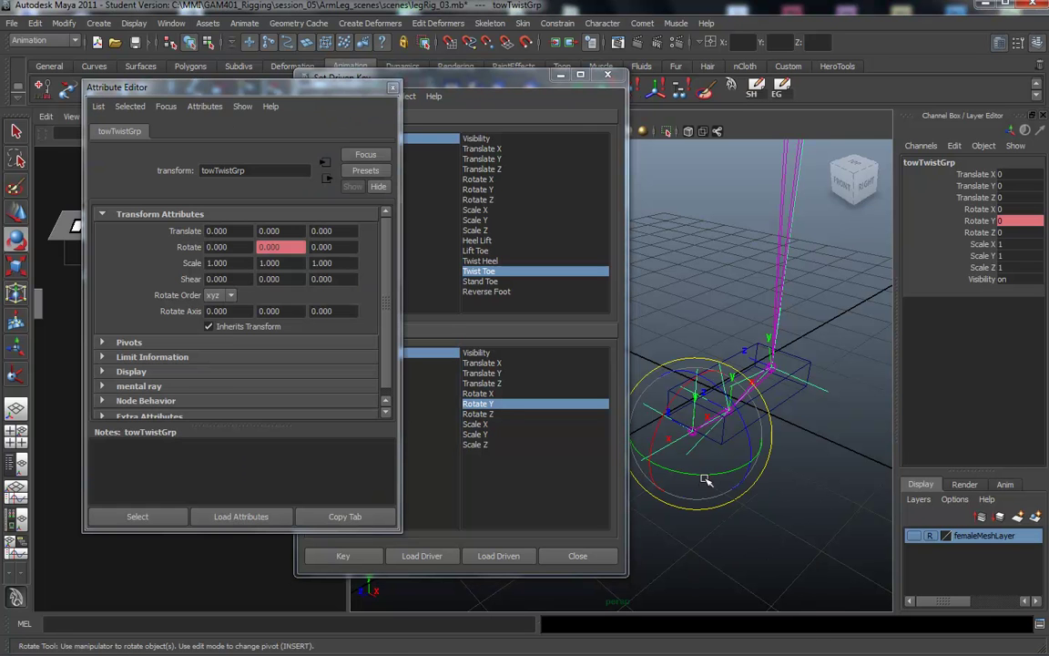
{"action": "left_click_drag", "start_coordinate": [718, 473], "coordinate": [671, 470]}
{"action": "left_click", "coordinate": [1012, 220]}
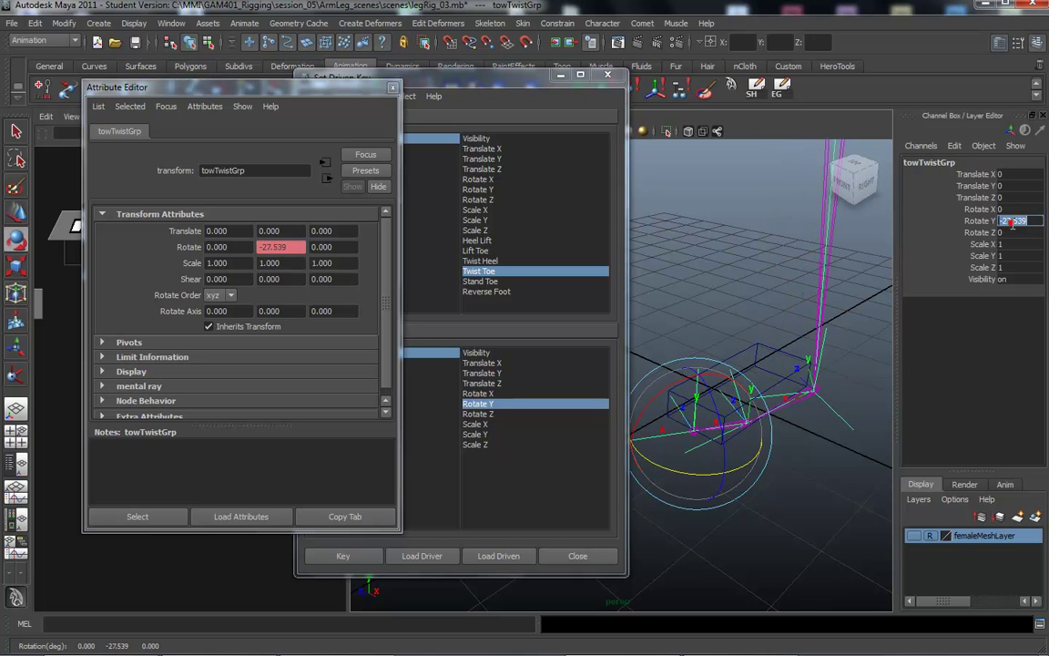
{"action": "type", "text": "-25"}
{"action": "key", "text": "Return"}
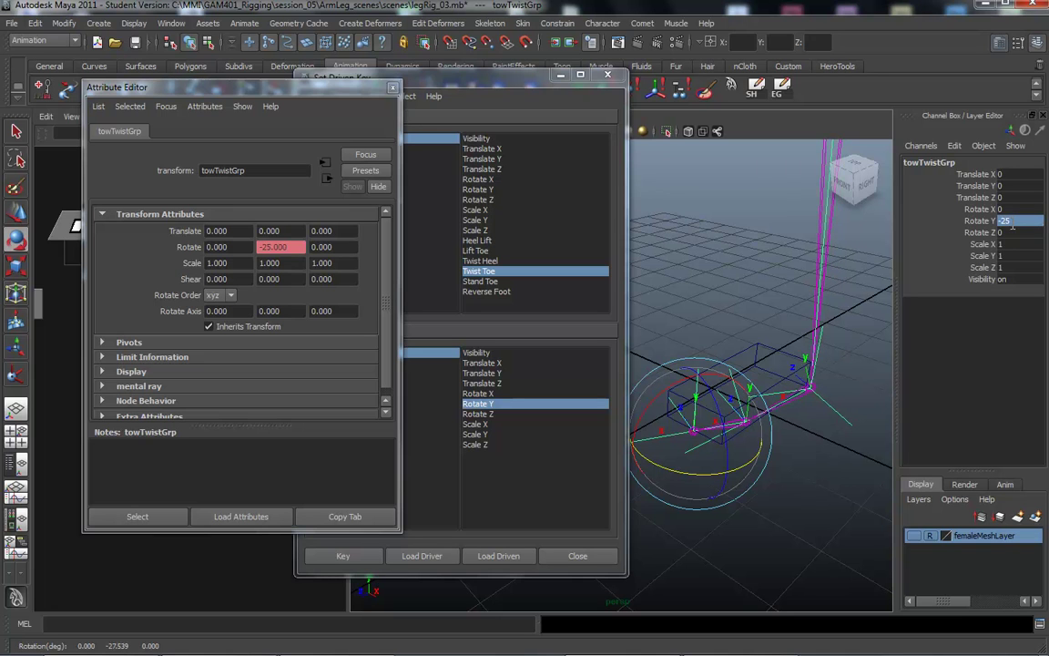
{"action": "left_click", "coordinate": [456, 68]}
{"action": "left_click", "coordinate": [456, 84]}
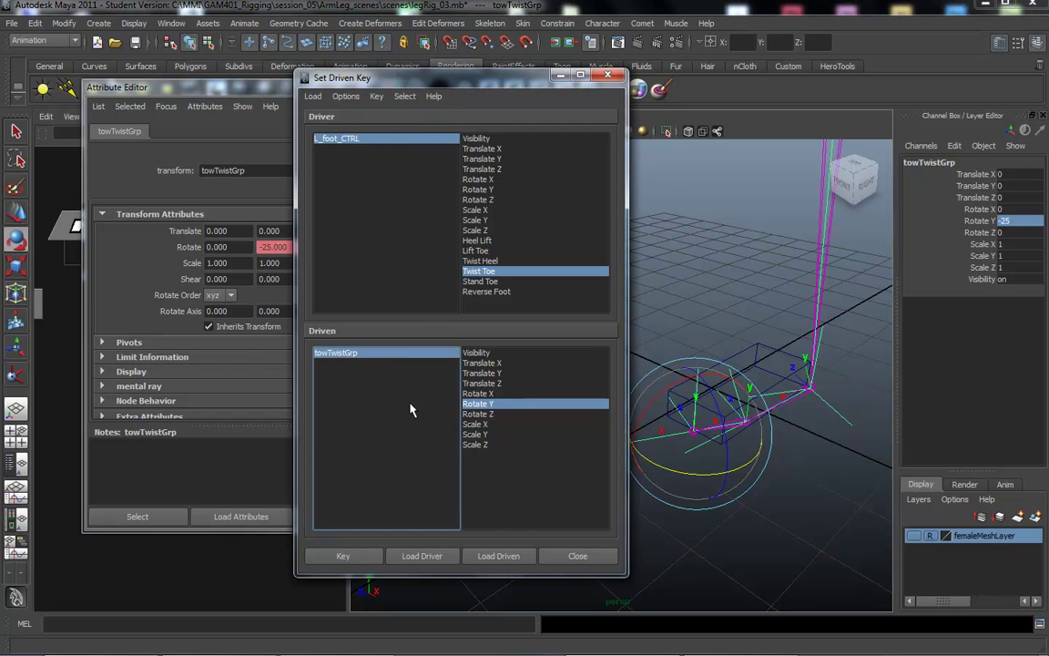
{"action": "left_click", "coordinate": [340, 557]}
- Set the Twist Toe attribute of L_foot_CTRL to 10, leaving the control itself unrotated
{"action": "left_click", "coordinate": [358, 140]}
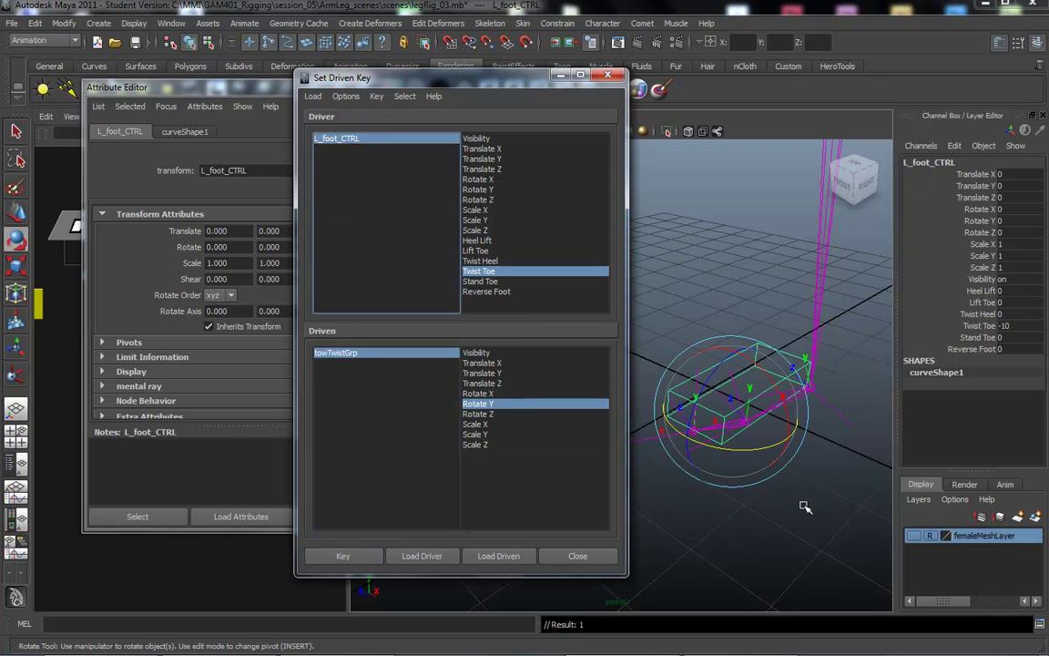
{"action": "key", "text": "Return"}
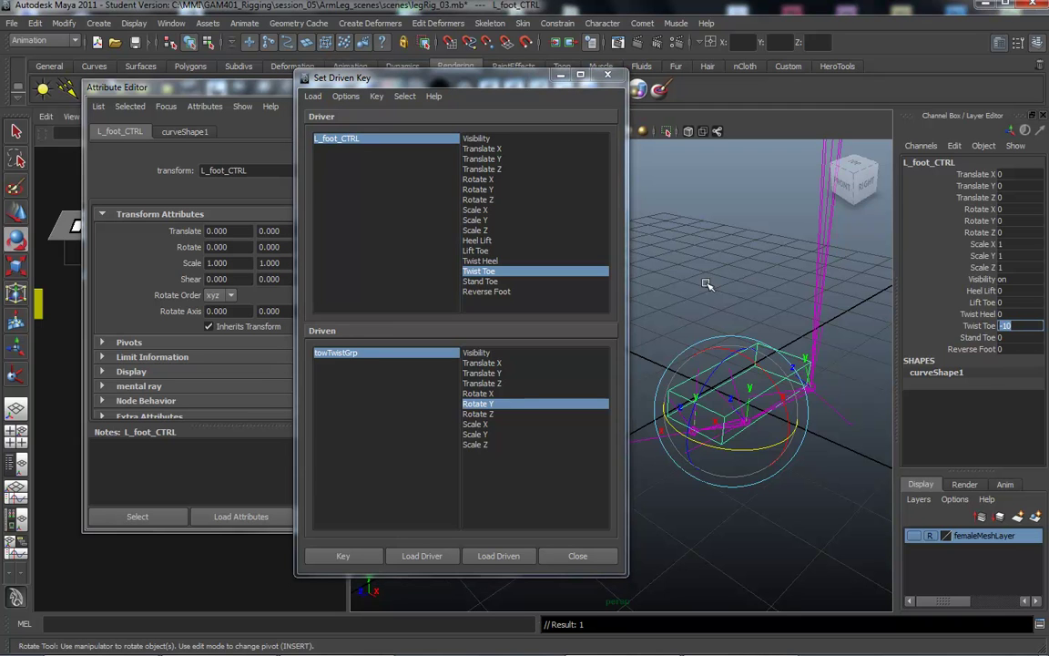
{"action": "middle_click_drag", "start_coordinate": [857, 283], "coordinate": [753, 288]}
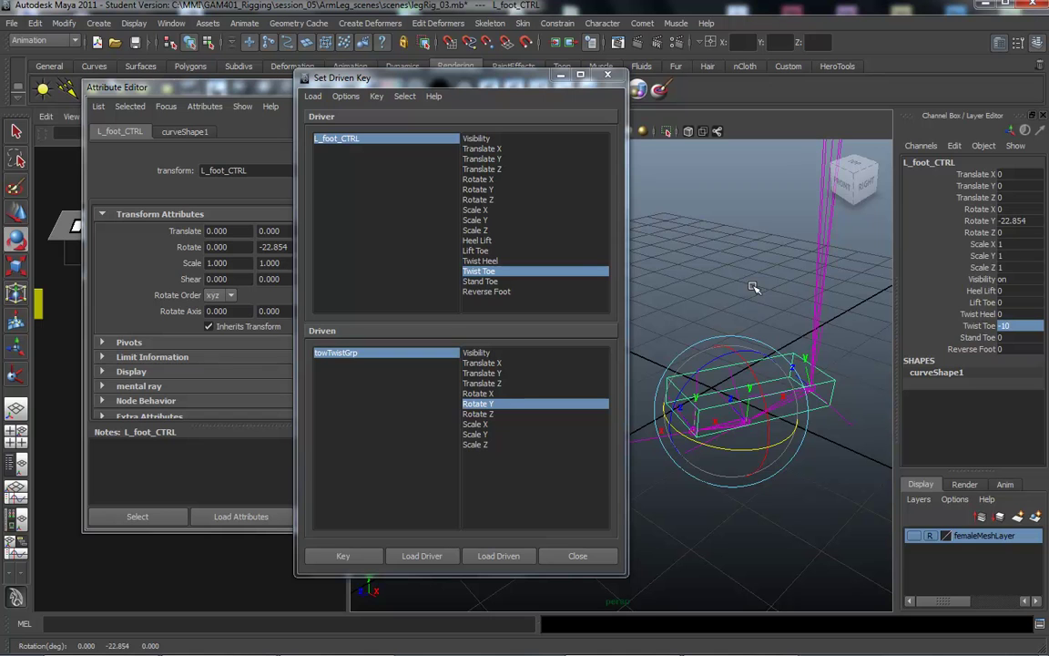
{"action": "middle_click_drag", "start_coordinate": [888, 297], "coordinate": [860, 296]}
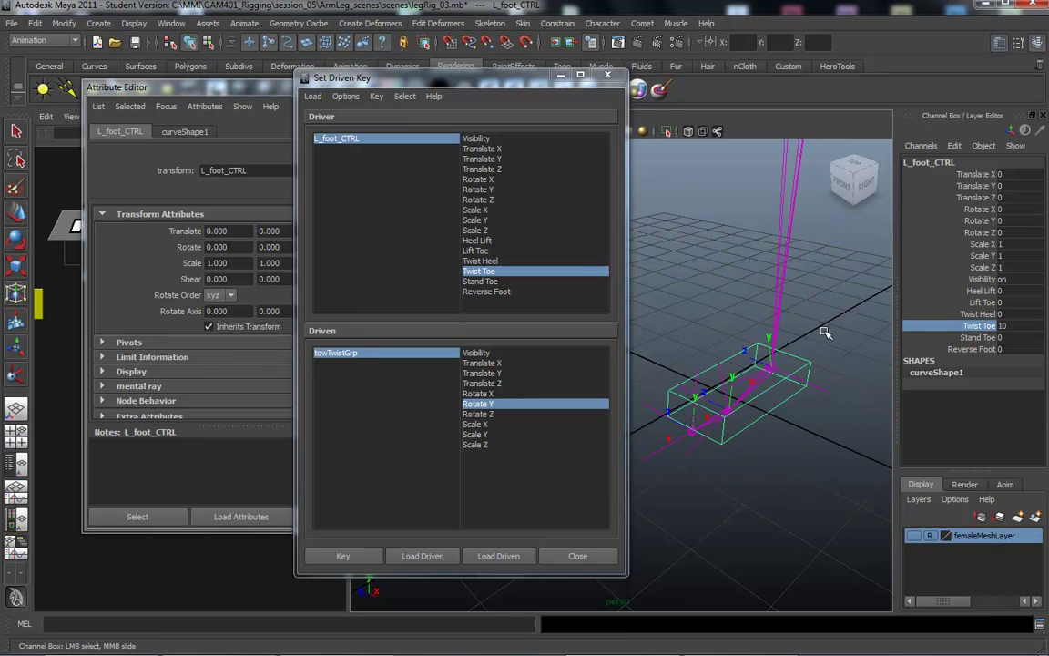
- Set towTwistGrp's Rotate Y to 35 and key it against the current Twist Toe value
{"action": "left_click", "coordinate": [392, 357]}
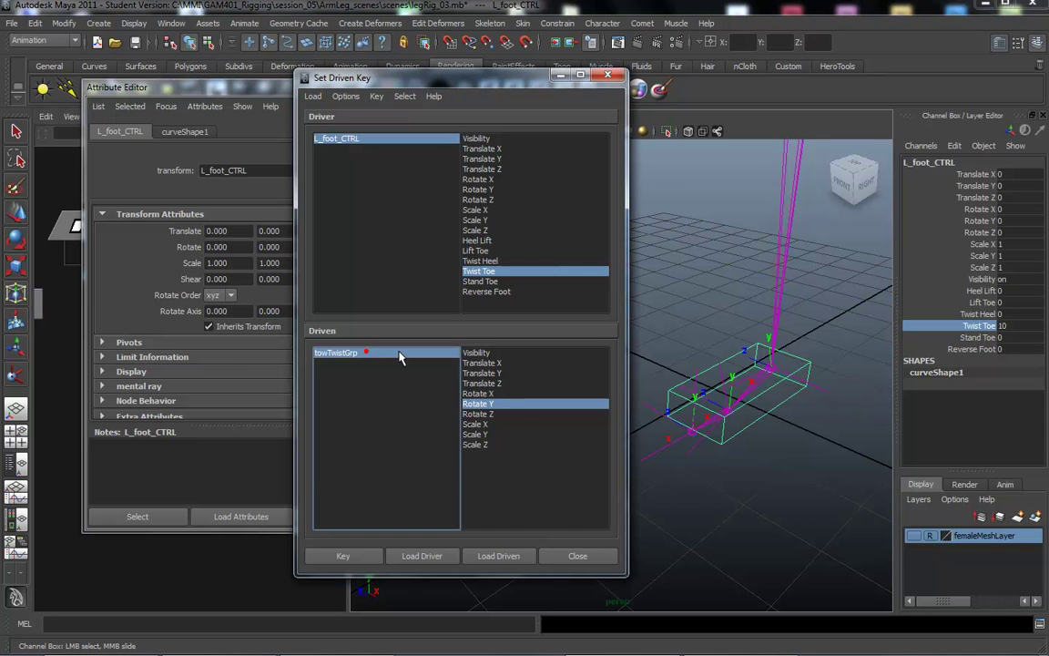
{"action": "key", "text": "e"}
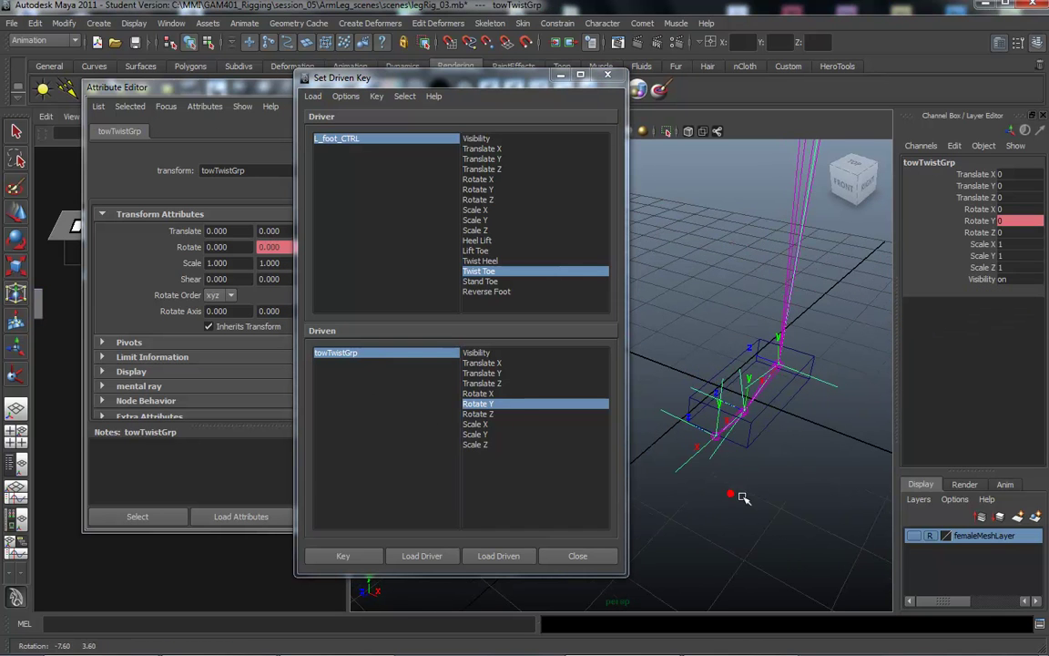
{"action": "left_click_drag", "start_coordinate": [725, 482], "coordinate": [759, 480]}
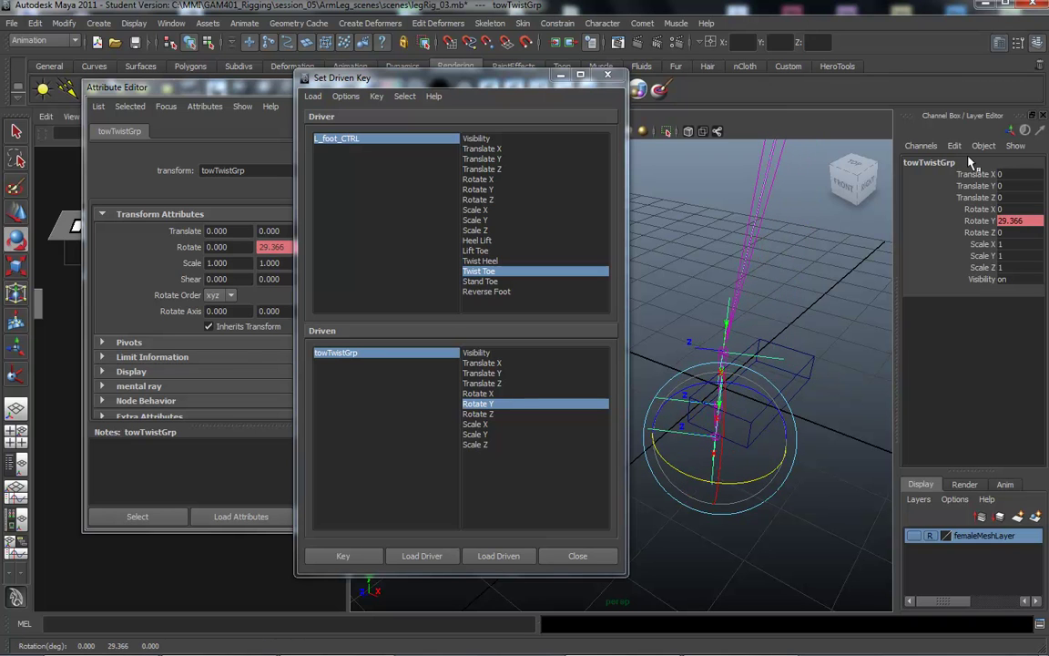
{"action": "double_click", "coordinate": [1006, 221]}
{"action": "type", "text": "35"}
{"action": "key", "text": "Return"}
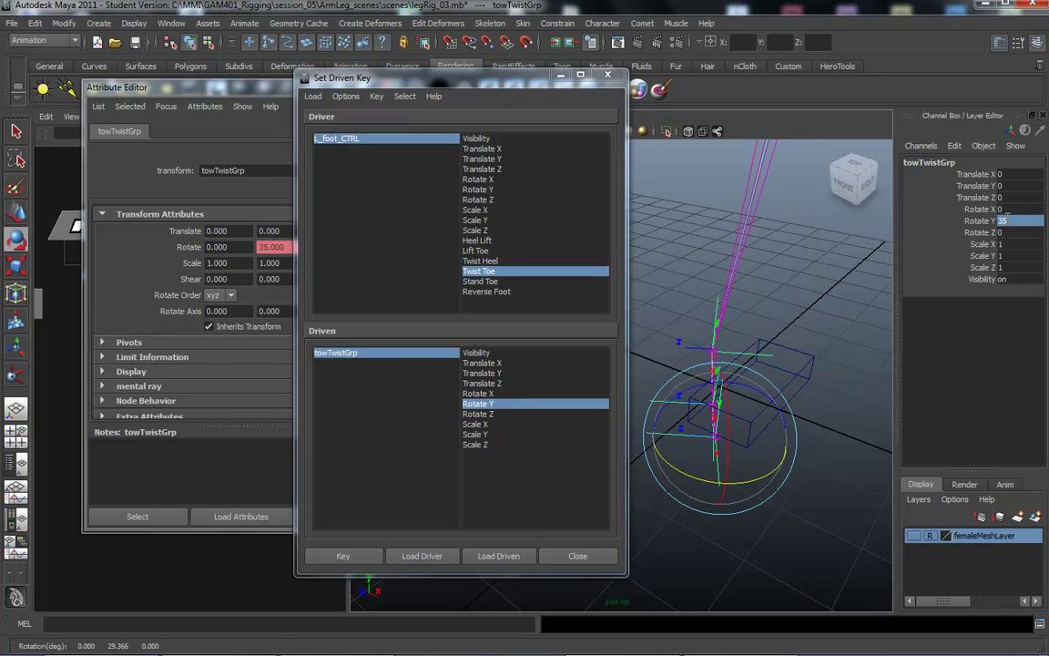
{"action": "left_click", "coordinate": [342, 556]}
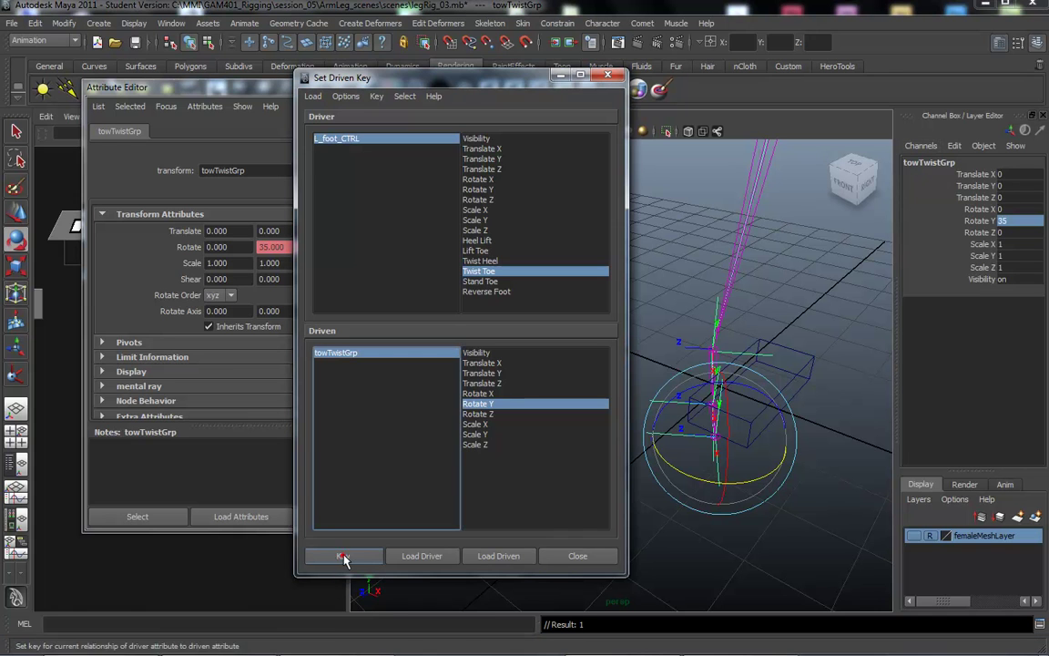
- Move the Set Driven Key window aside and close the Attribute Editor
{"action": "left_click_drag", "start_coordinate": [426, 76], "coordinate": [444, 62]}
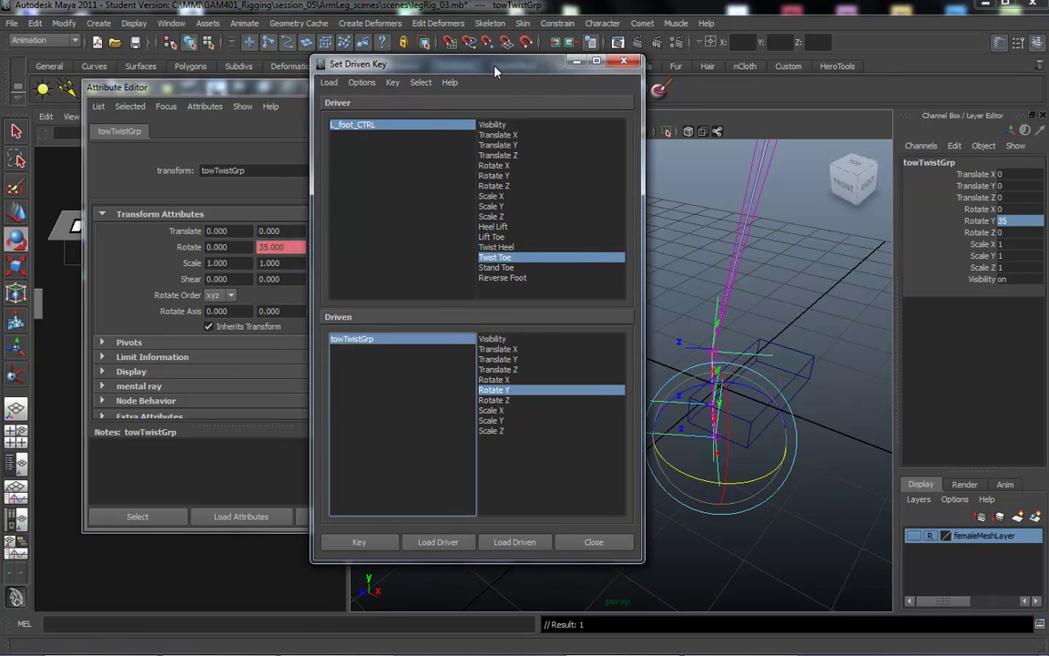
{"action": "left_click", "coordinate": [189, 92]}
{"action": "left_click", "coordinate": [393, 88]}
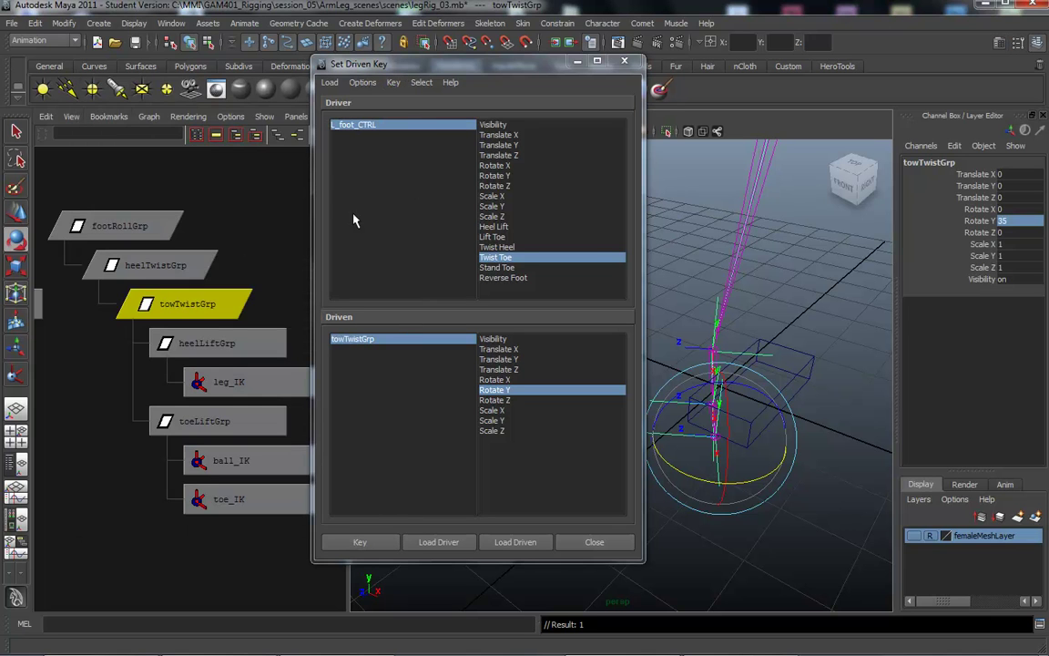
- Reset the Twist Toe of L_foot_CTRL to 0 and load heelLiftGrp as the driven object
{"action": "left_click", "coordinate": [223, 344]}
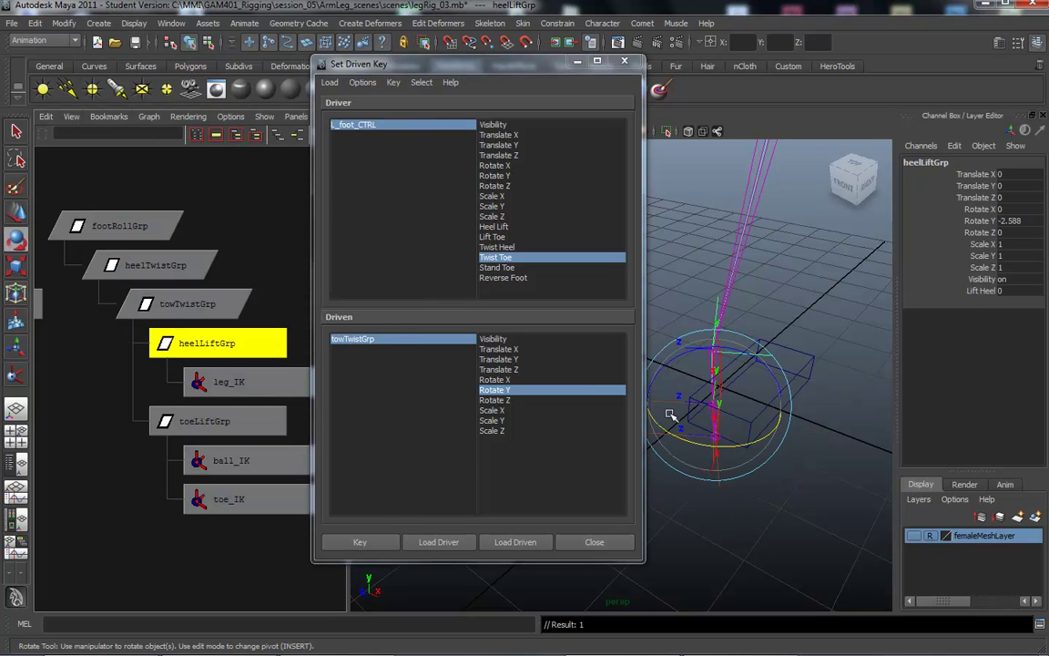
{"action": "left_click", "coordinate": [351, 127]}
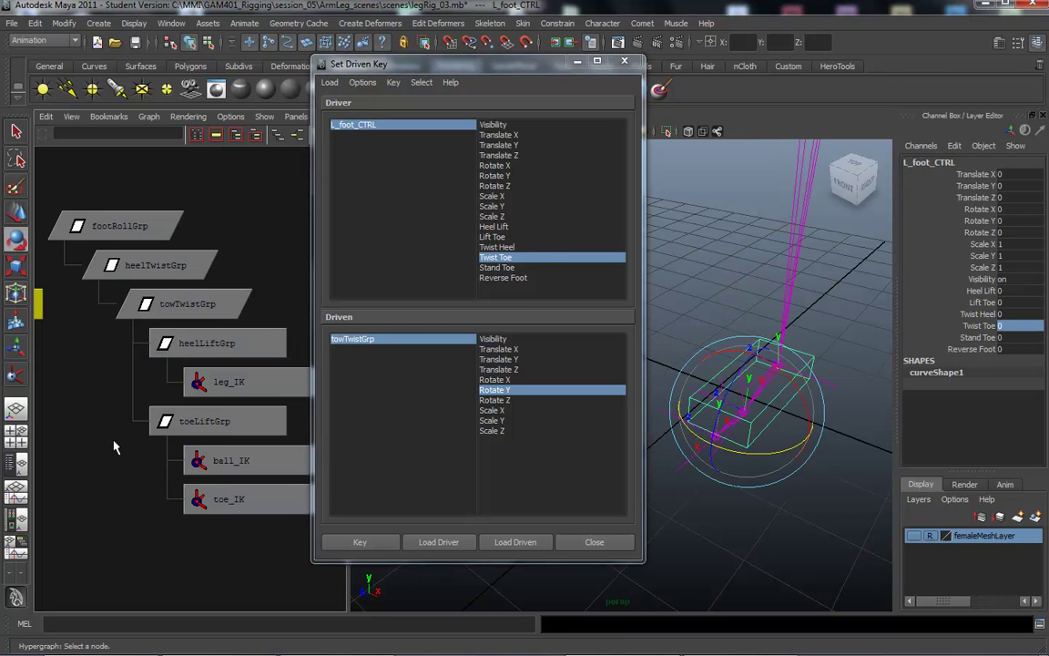
{"action": "left_click", "coordinate": [196, 343]}
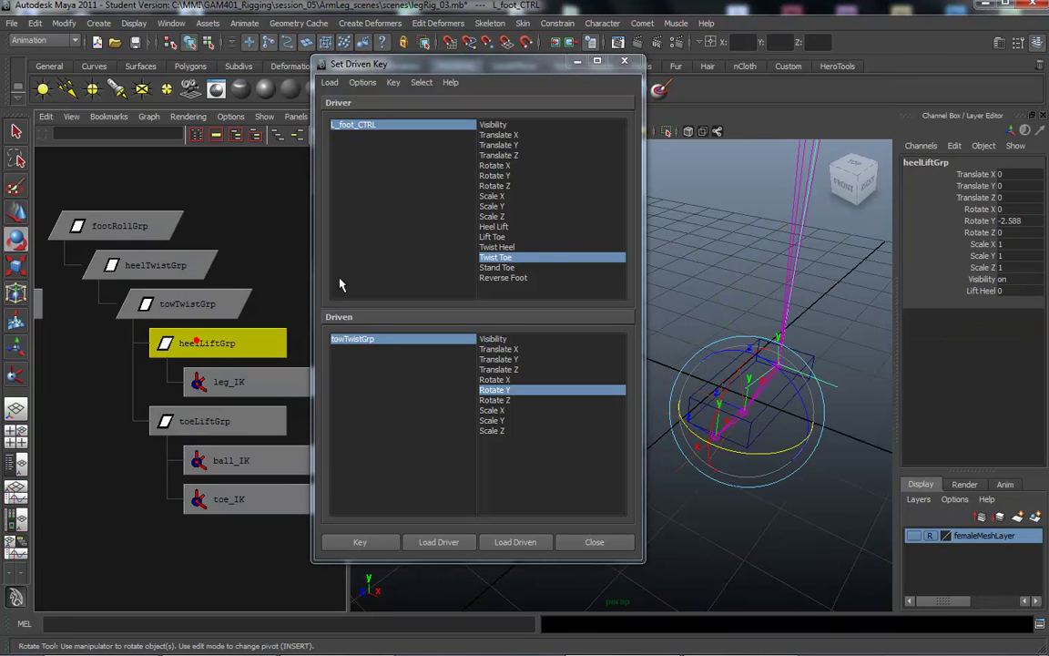
{"action": "left_click", "coordinate": [510, 542]}
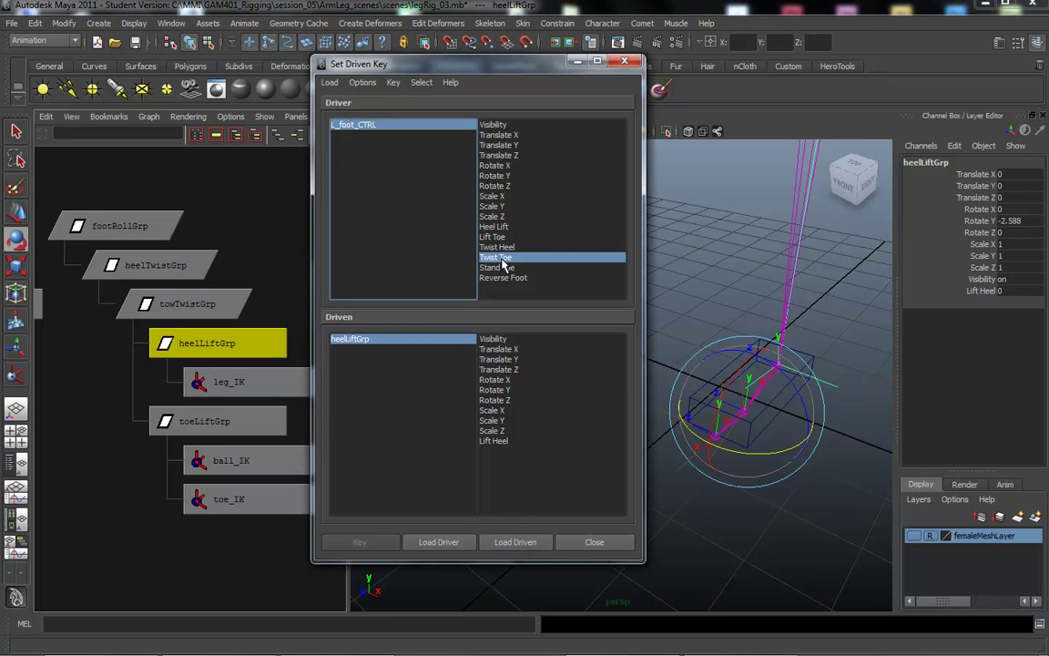
{"action": "left_click", "coordinate": [497, 227]}
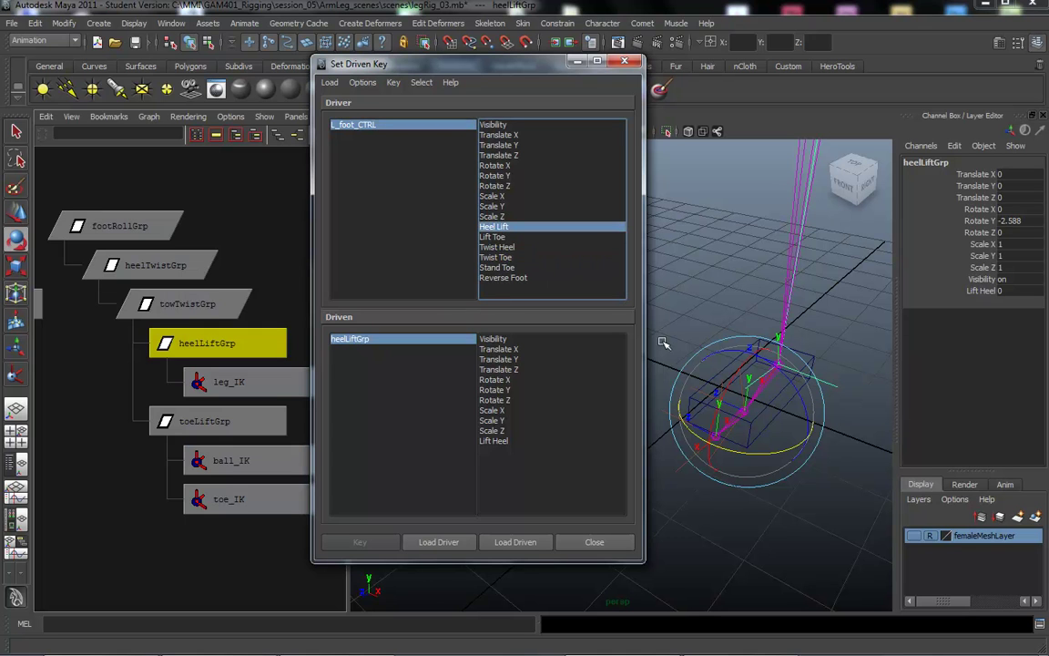
{"action": "left_click", "coordinate": [364, 125]}
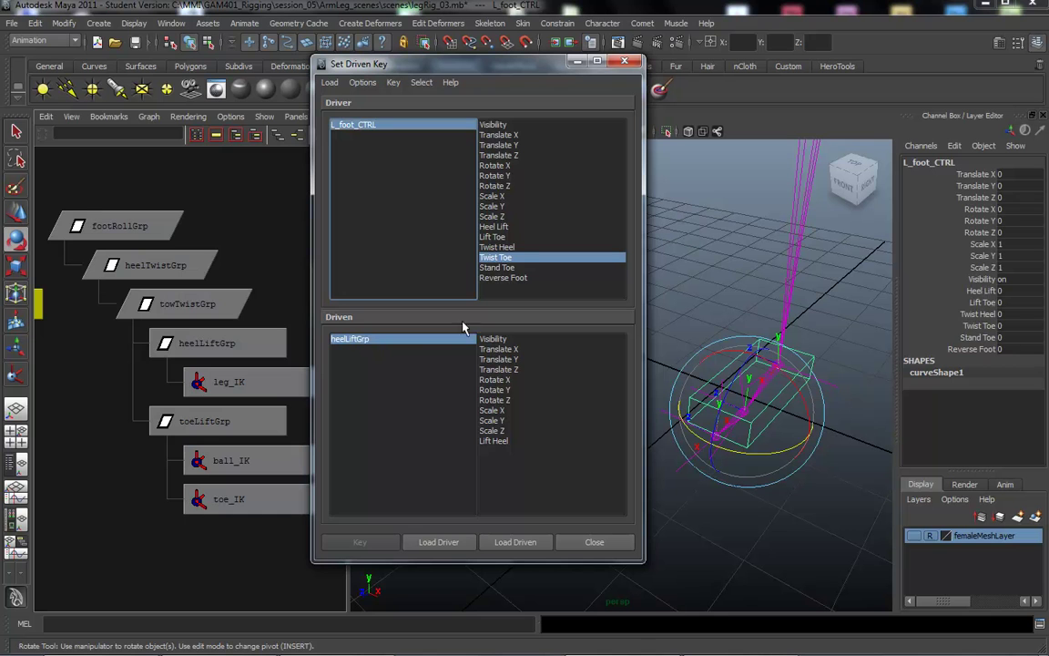
- Set heelLiftGrp's Rotate Y to 0, testing its X rotation before and after the change and undoing both trial rotations
{"action": "left_click", "coordinate": [352, 338]}
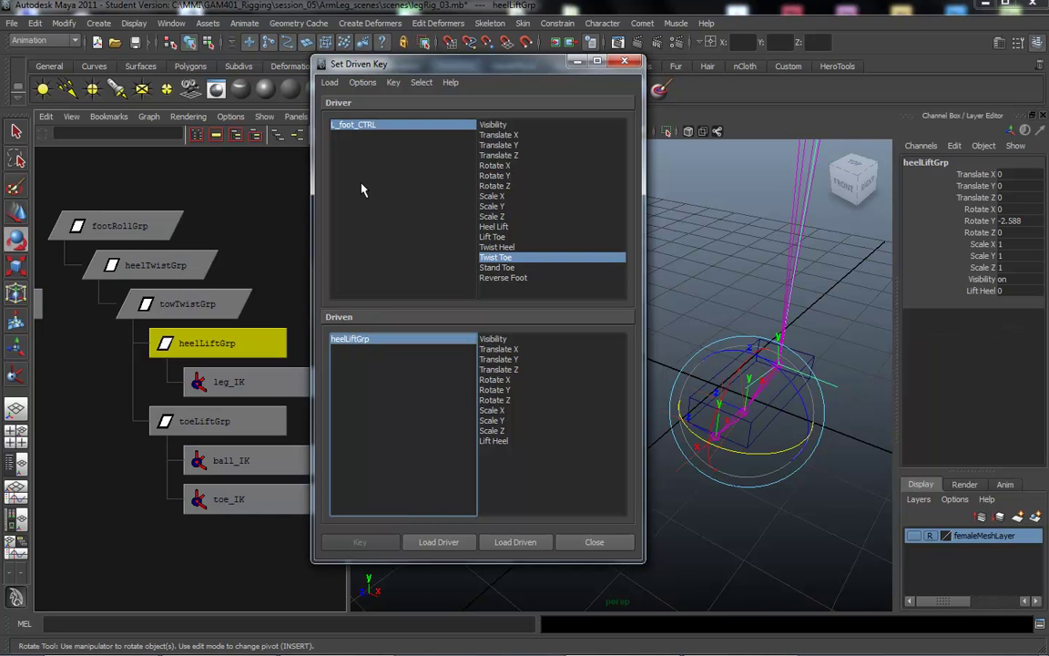
{"action": "mouse_move", "coordinate": [742, 538]}
{"action": "left_mouse_down", "text": "alt"}
{"action": "mouse_move", "coordinate": [694, 504]}
{"action": "mouse_move", "coordinate": [722, 504]}
{"action": "mouse_move", "coordinate": [740, 525]}
{"action": "left_mouse_up", "text": "alt"}
{"action": "left_click_drag", "start_coordinate": [746, 363], "coordinate": [661, 350]}
{"action": "key", "text": "ctrl+z"}
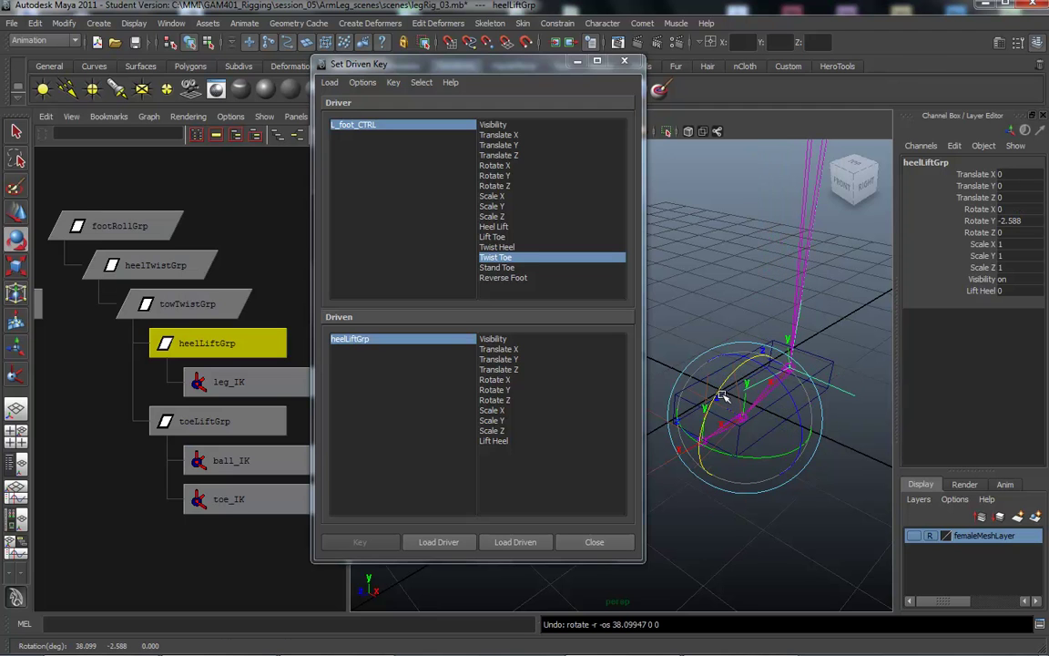
{"action": "left_click_drag", "start_coordinate": [695, 269], "coordinate": [747, 240], "text": "alt"}
{"action": "double_click", "coordinate": [1009, 221]}
{"action": "type", "text": "0"}
{"action": "key", "text": "Return"}
{"action": "left_click_drag", "start_coordinate": [718, 462], "coordinate": [699, 402], "text": "alt"}
{"action": "key", "text": "ctrl+z"}
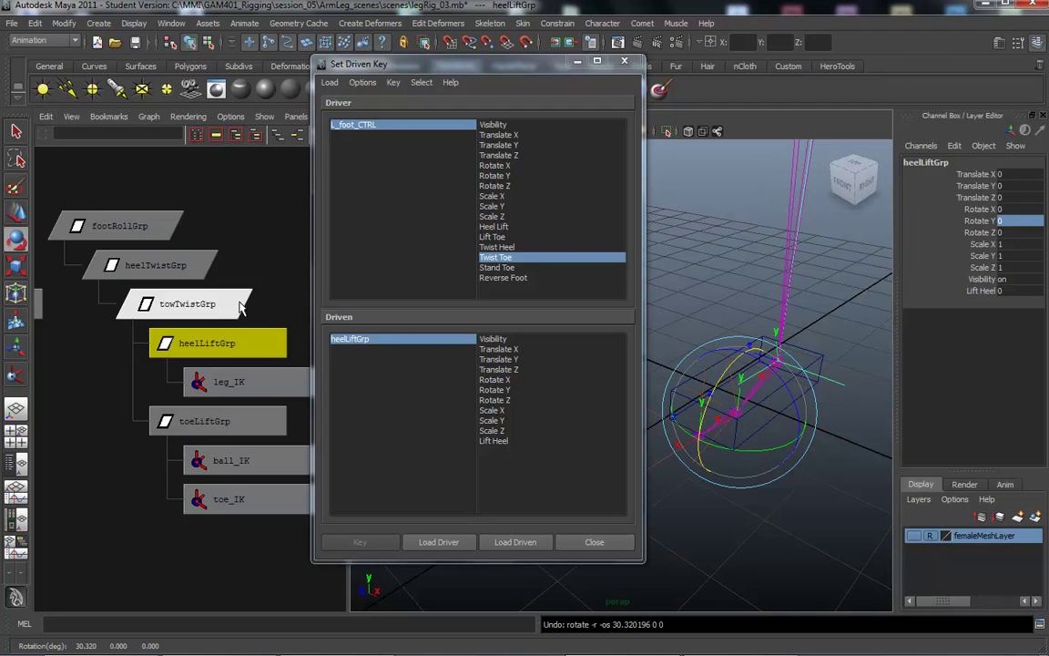
- Key heelLiftGrp's Rotate X against the Heel Lift attribute of L_foot_CTRL, with both at 0
{"action": "left_click", "coordinate": [499, 380]}
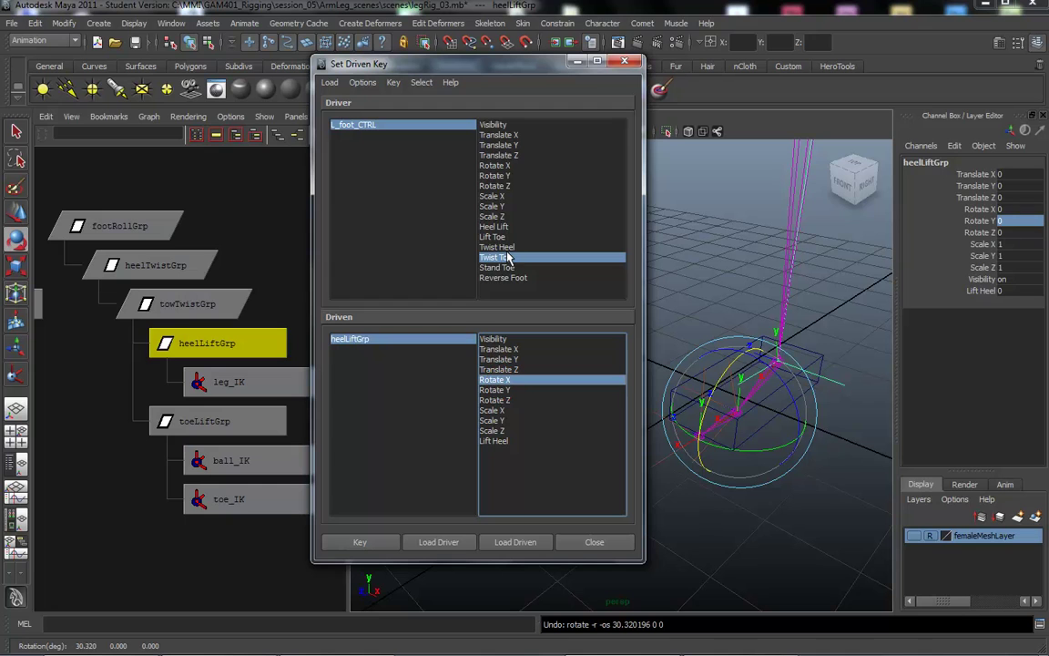
{"action": "left_click", "coordinate": [501, 227]}
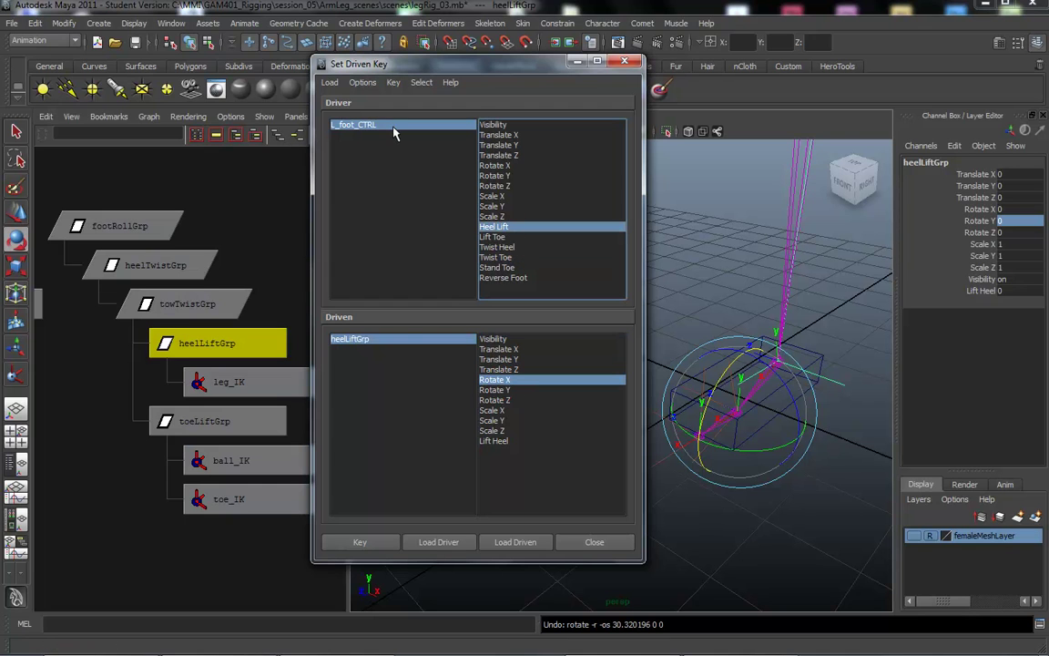
{"action": "left_click", "coordinate": [364, 543]}
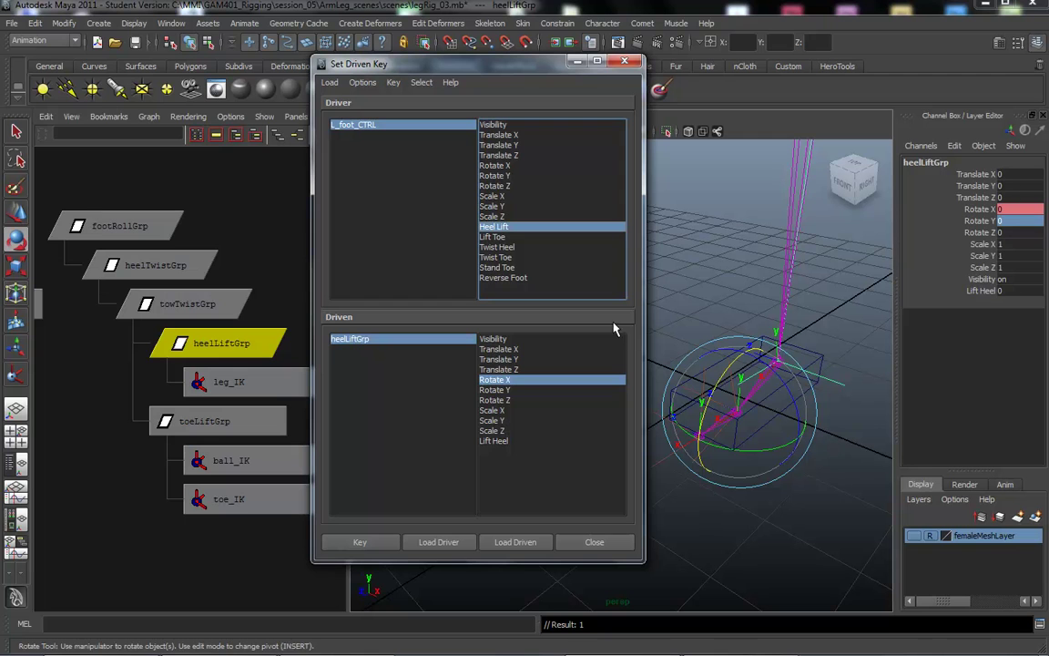
- Move the Set Driven Key window clear of the foot and set the Heel Lift of L_foot_CTRL to 10
{"action": "left_click_drag", "start_coordinate": [775, 486], "coordinate": [756, 505], "text": "alt"}
{"action": "left_click_drag", "start_coordinate": [475, 62], "coordinate": [455, 54]}
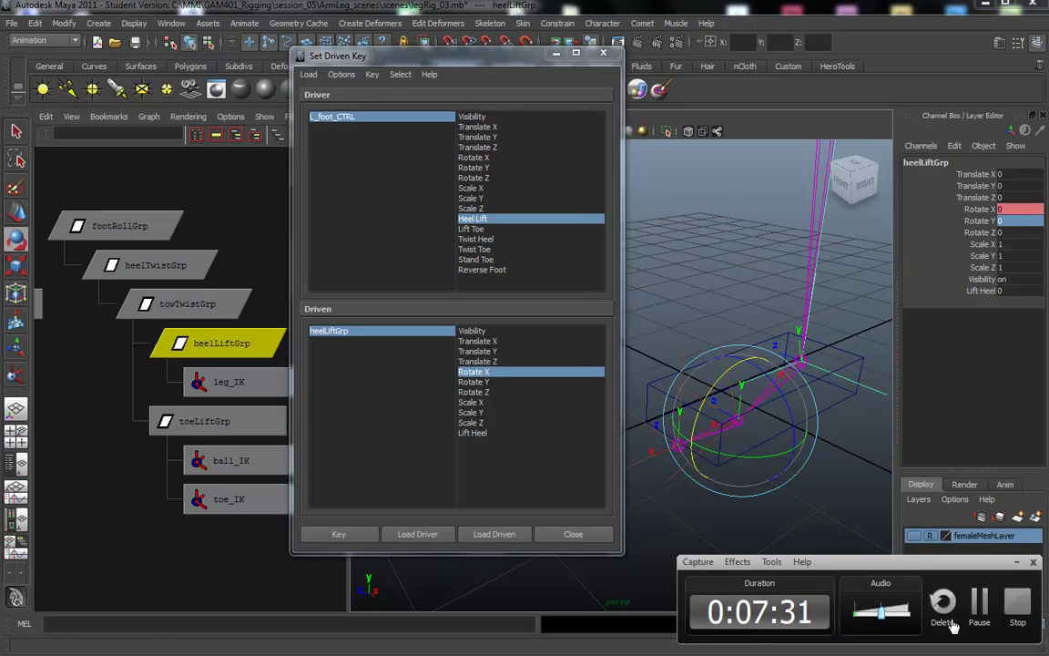
{"action": "left_click_drag", "start_coordinate": [738, 327], "coordinate": [717, 299], "text": "alt"}
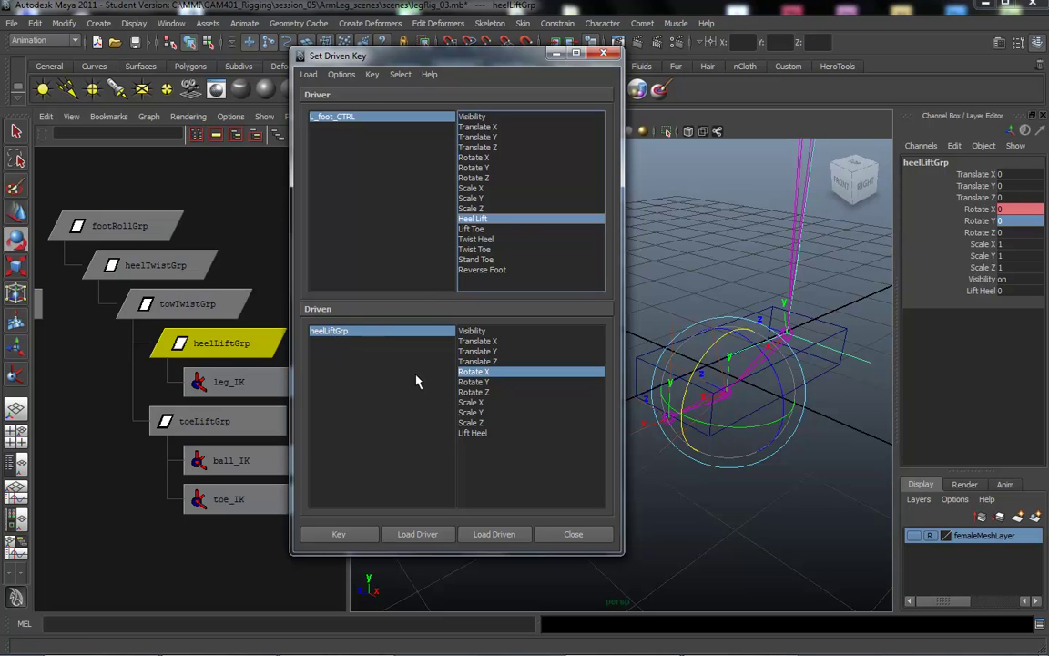
{"action": "left_click", "coordinate": [329, 121]}
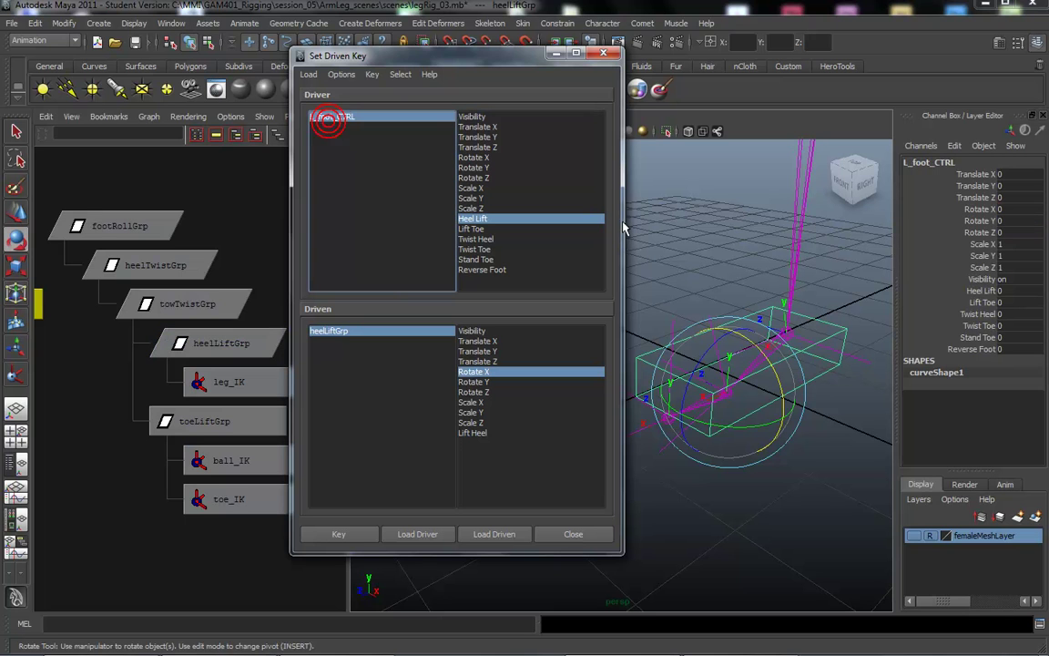
{"action": "left_click", "coordinate": [1013, 291]}
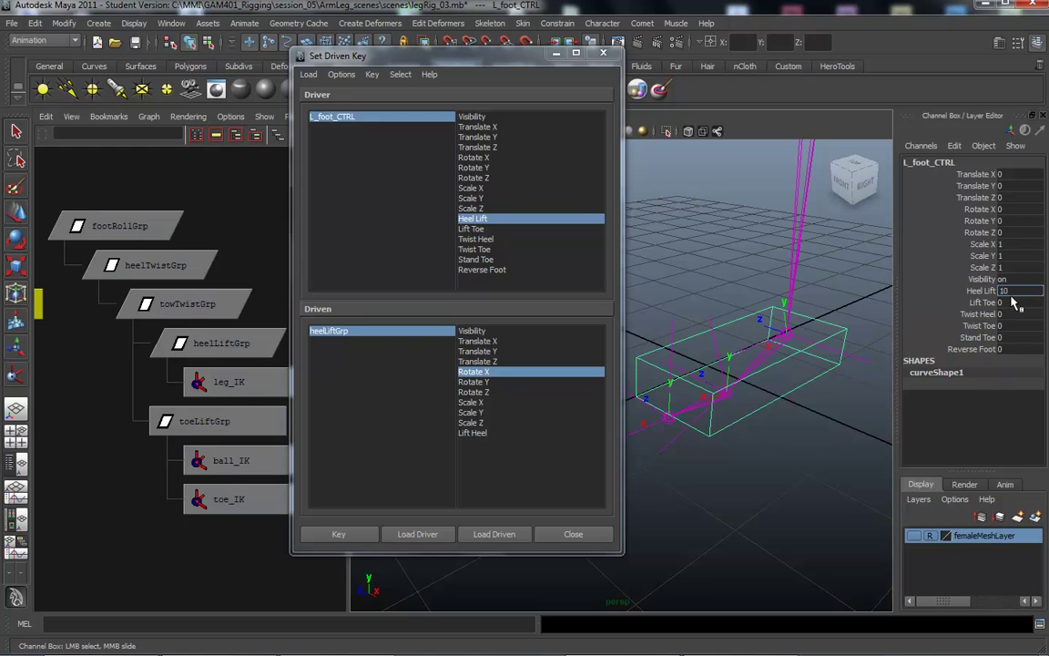
- Try keying heelLiftGrp's Rotate X at 45 against the current Heel Lift value, and undo that driven key
{"action": "left_click", "coordinate": [330, 332]}
{"action": "left_click", "coordinate": [343, 338]}
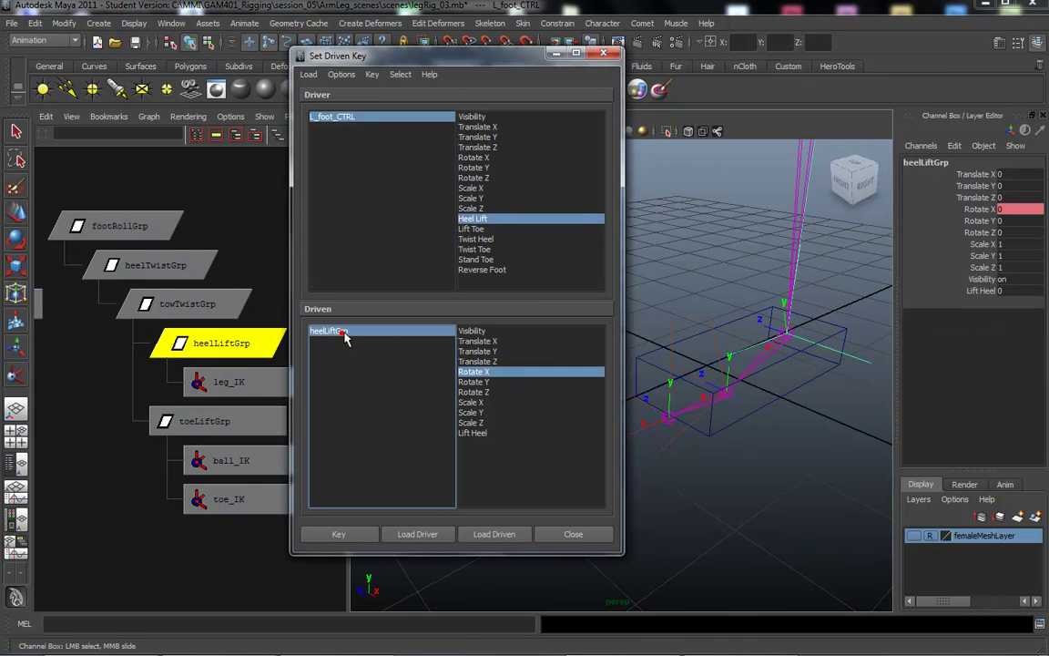
{"action": "key", "text": "ctrl+a"}
{"action": "key", "text": "e"}
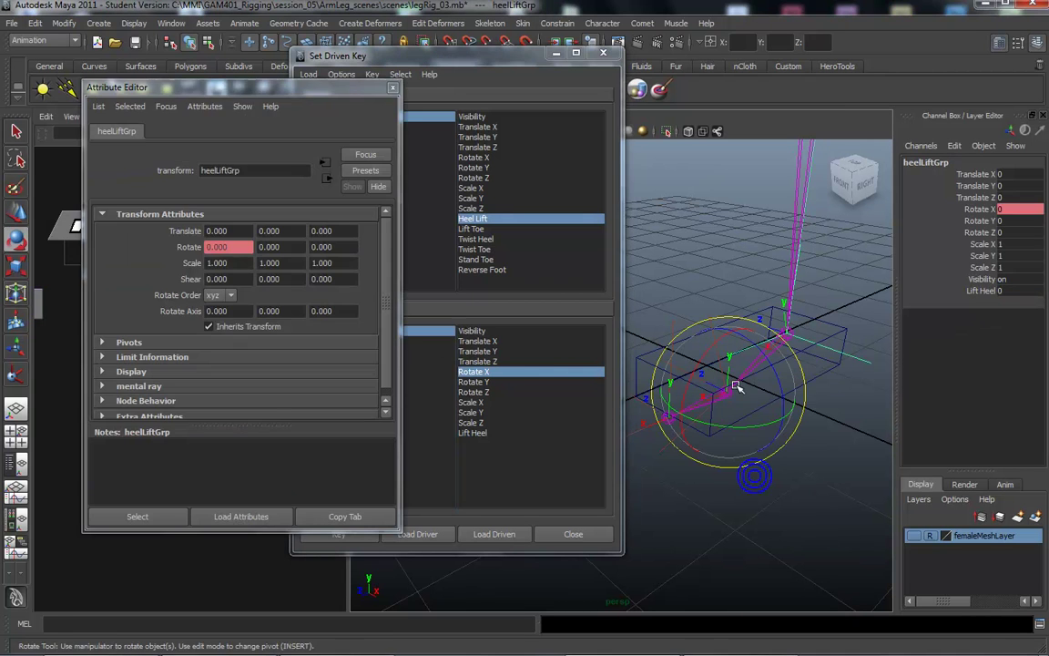
{"action": "left_click_drag", "start_coordinate": [710, 339], "coordinate": [693, 379]}
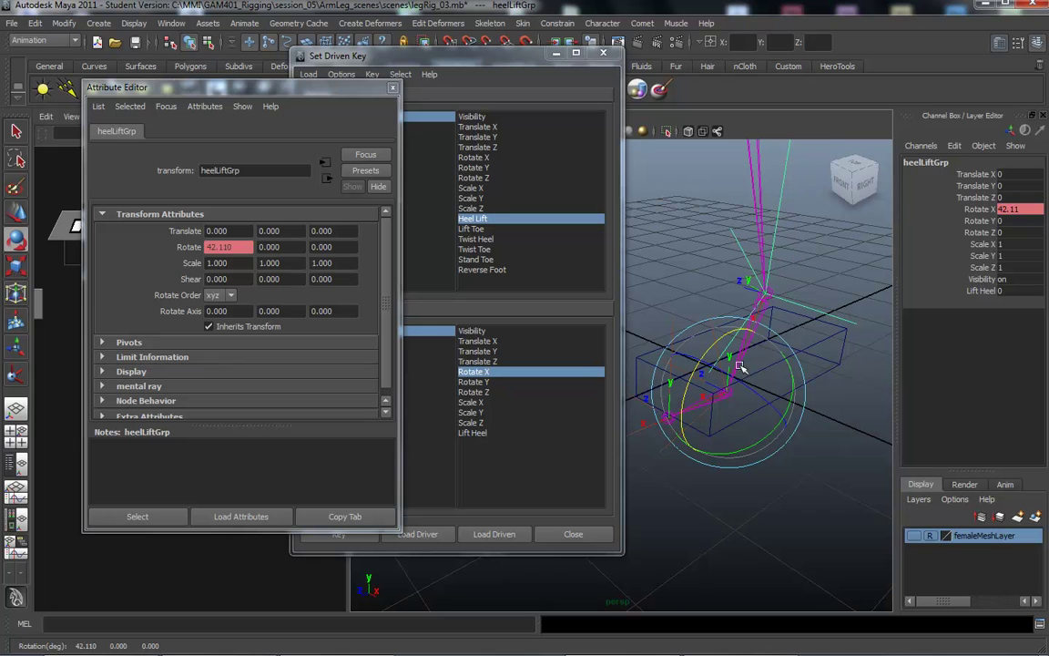
{"action": "double_click", "coordinate": [1009, 208]}
{"action": "type", "text": "45"}
{"action": "key", "text": "Return"}
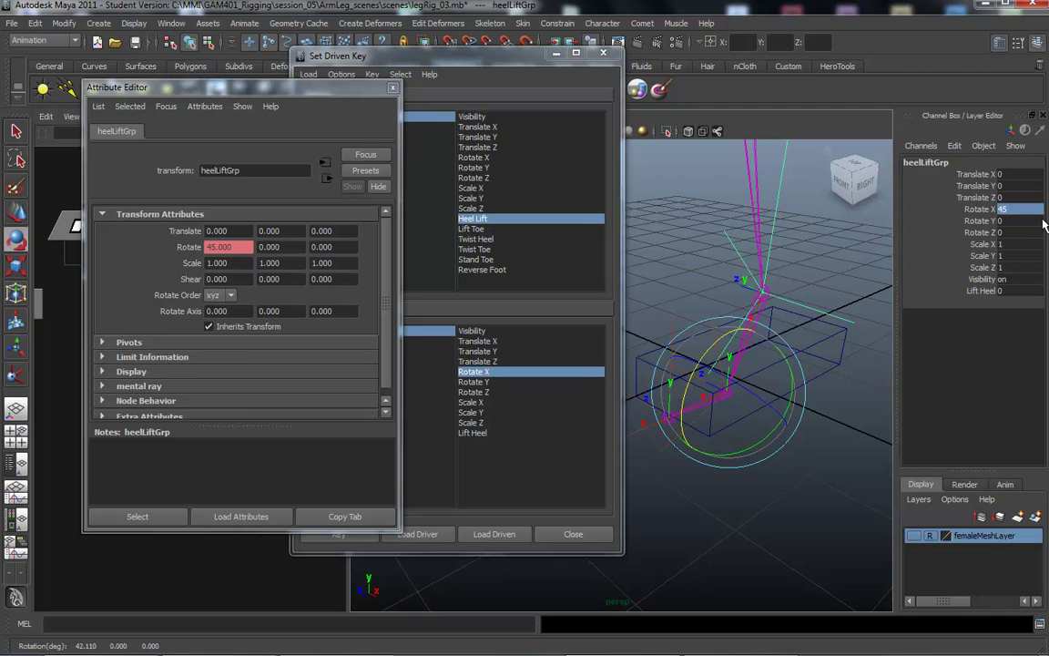
{"action": "left_click", "coordinate": [393, 87]}
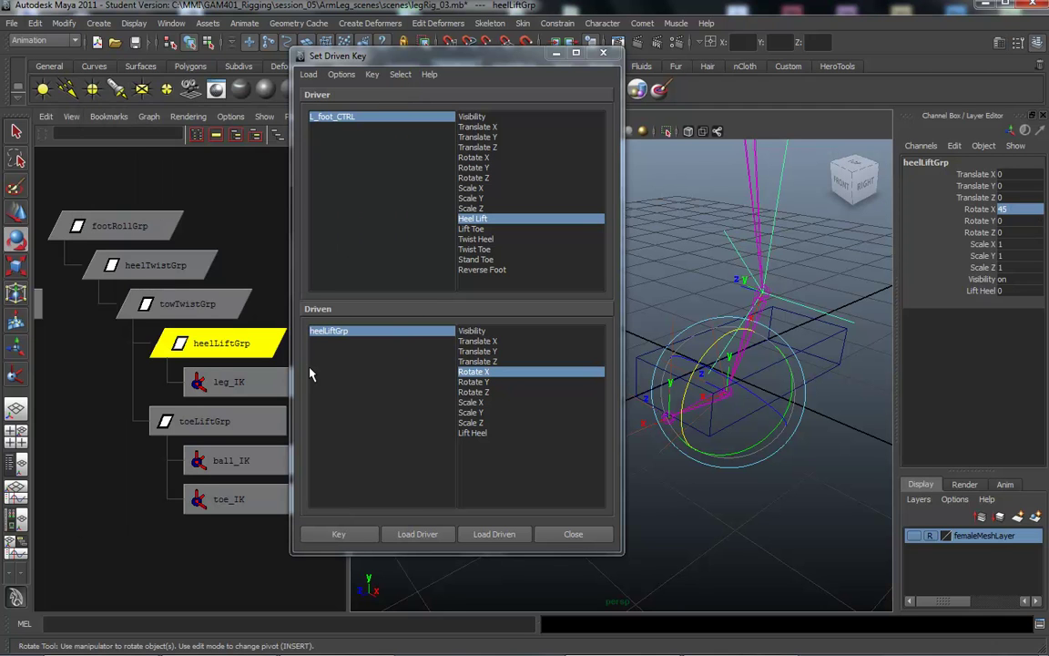
{"action": "left_click", "coordinate": [342, 536]}
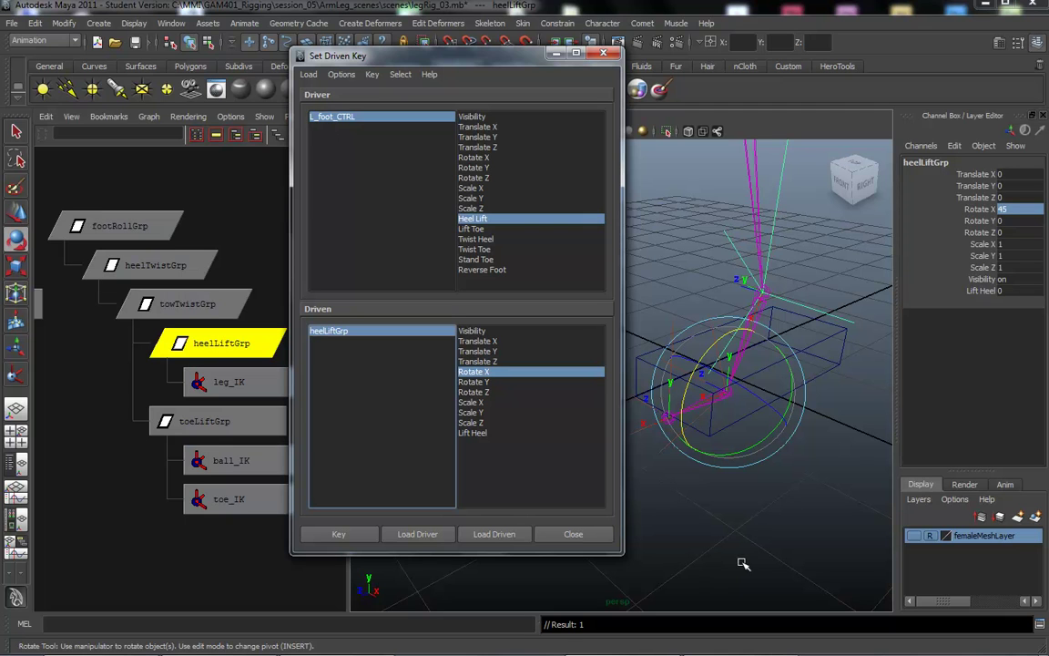
{"action": "key", "text": "ctrl+z"}
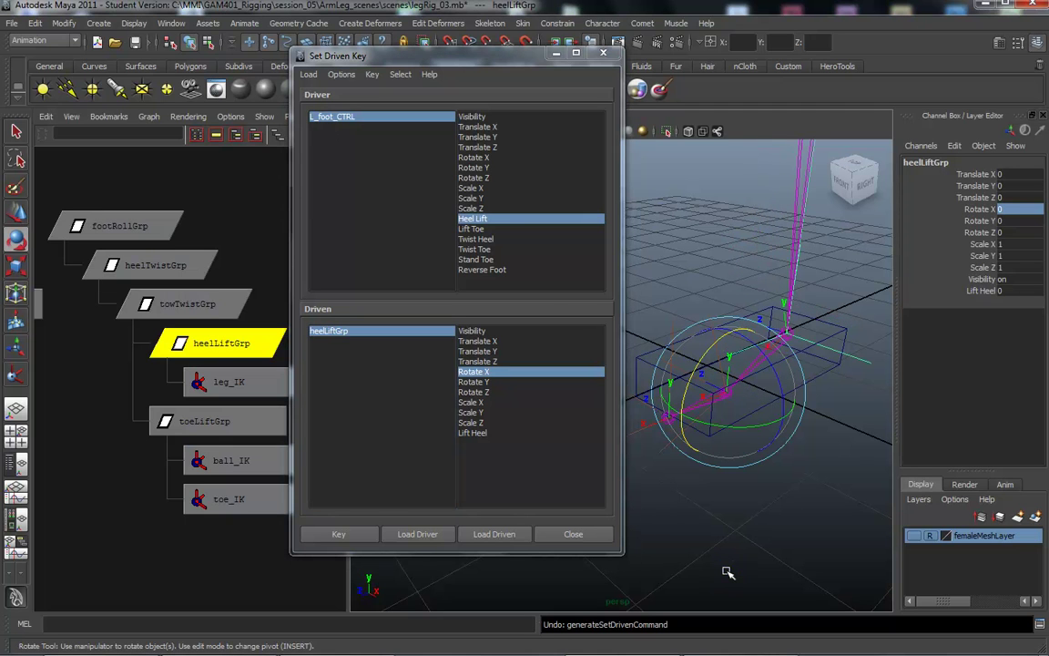
- With the Heel Lift of L_foot_CTRL at 10, set heelLiftGrp's Rotate X to 45 and key it
{"action": "left_click", "coordinate": [342, 118]}
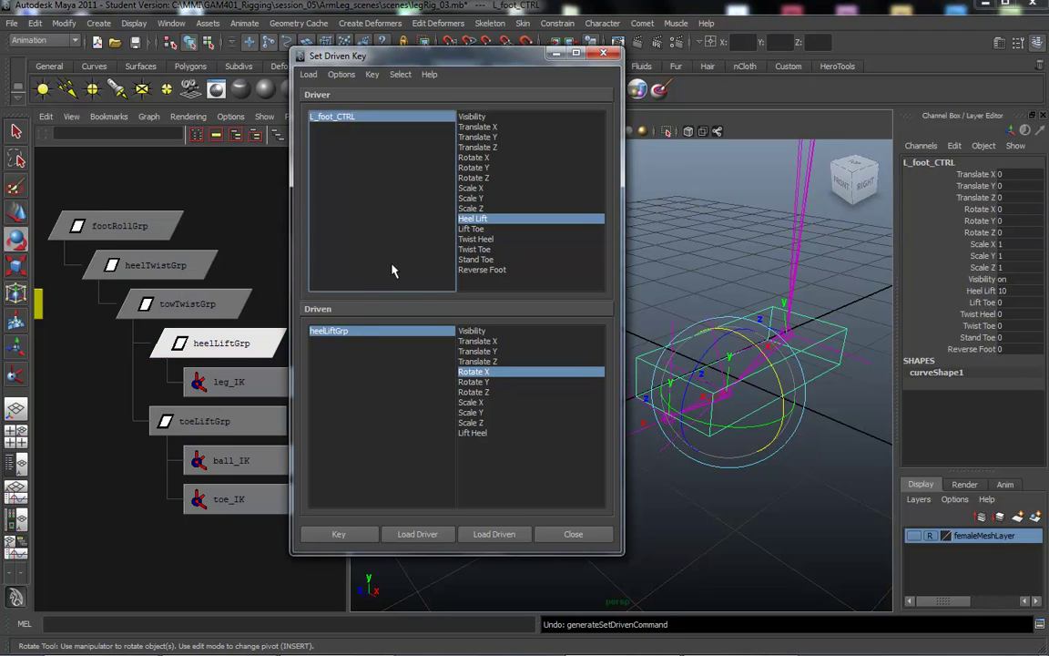
{"action": "left_click", "coordinate": [345, 342]}
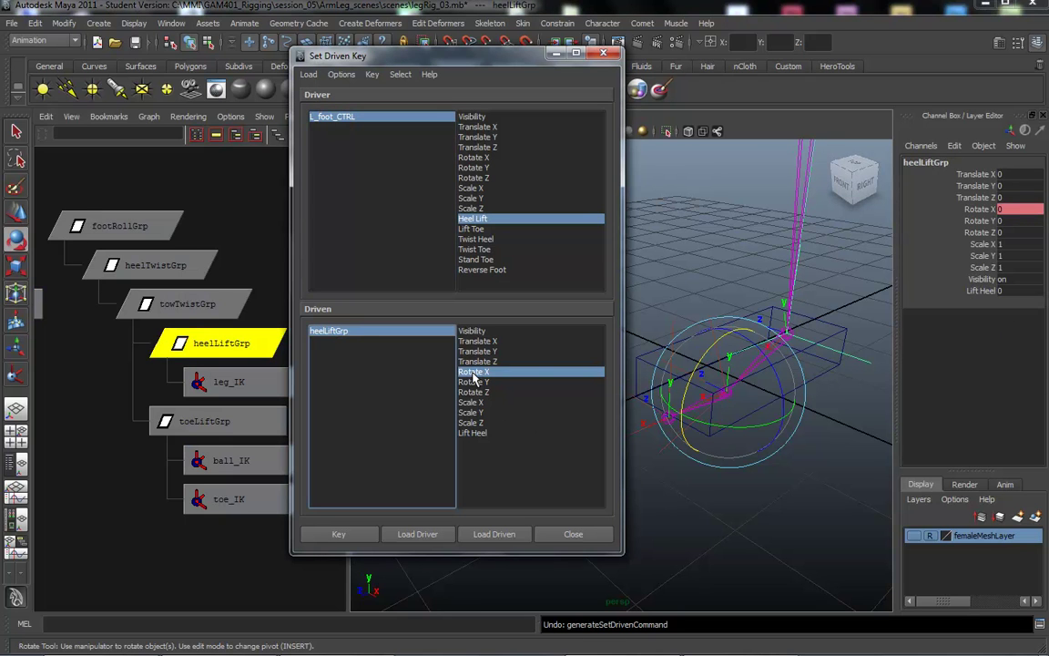
{"action": "left_click_drag", "start_coordinate": [717, 349], "coordinate": [1002, 251]}
{"action": "type", "text": "45"}
{"action": "key", "text": "Return"}
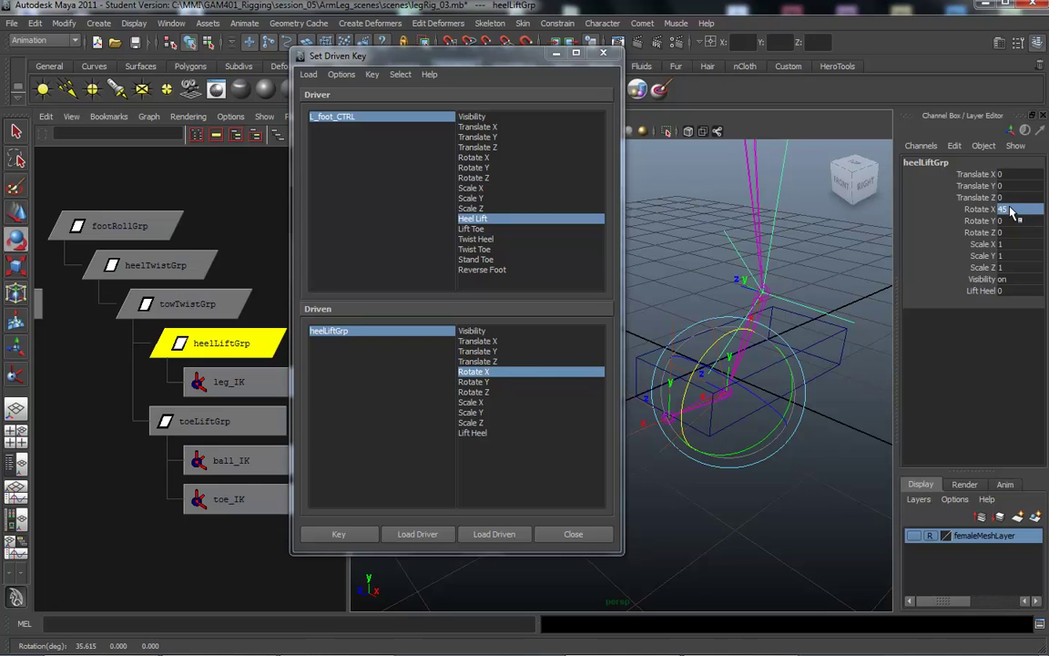
{"action": "left_click", "coordinate": [352, 532]}
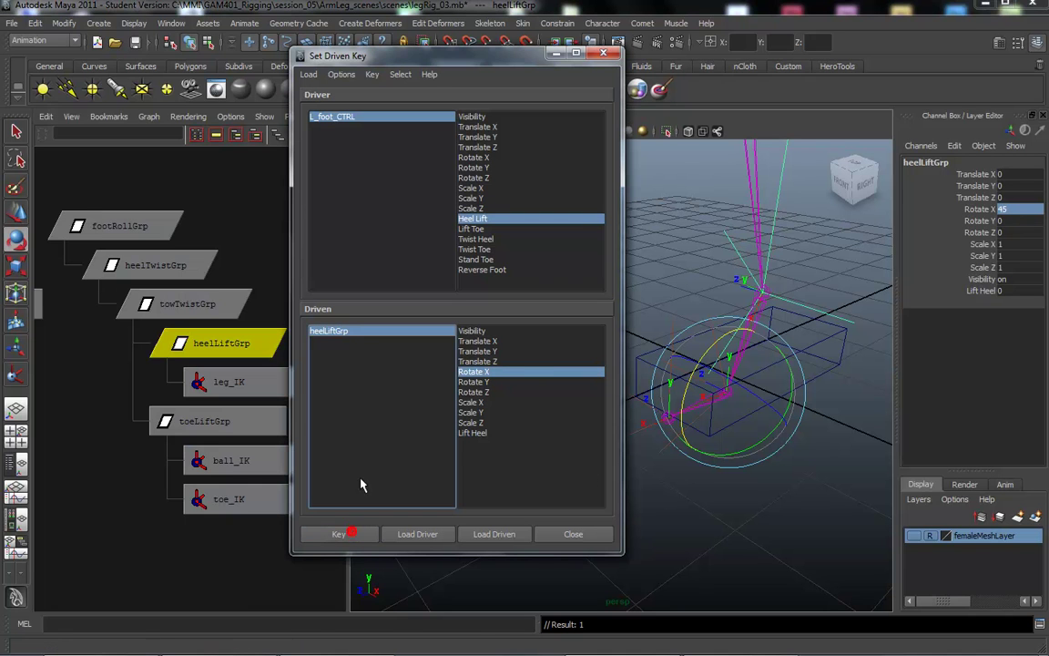
- Scrub the Heel Lift of L_foot_CTRL from 10 back to 0 to test the heel motion
{"action": "left_click", "coordinate": [335, 117]}
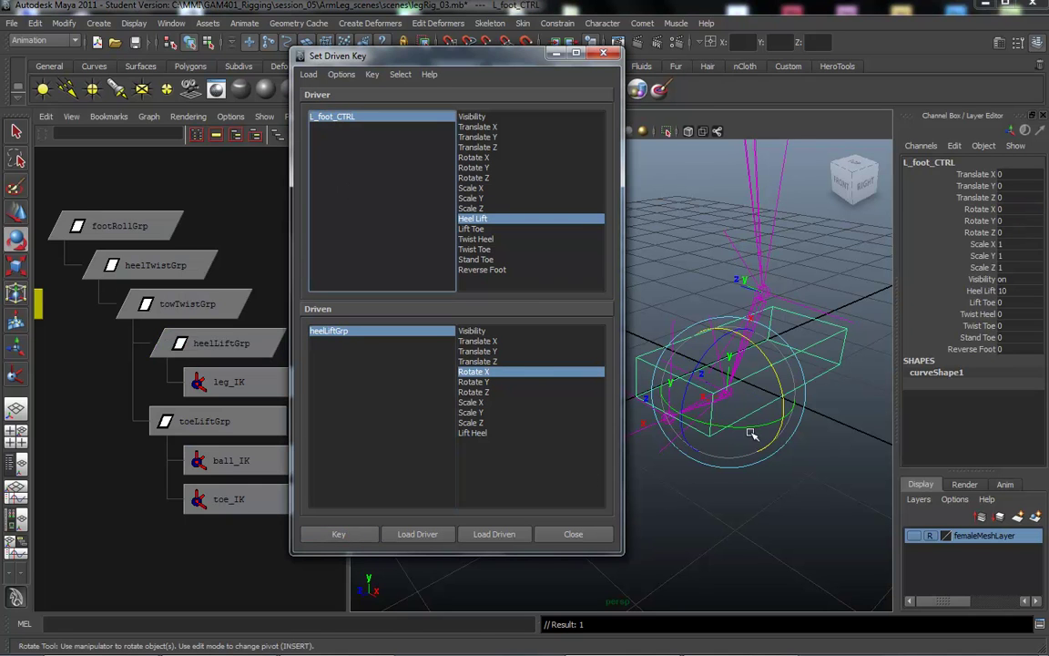
{"action": "left_click", "coordinate": [982, 290]}
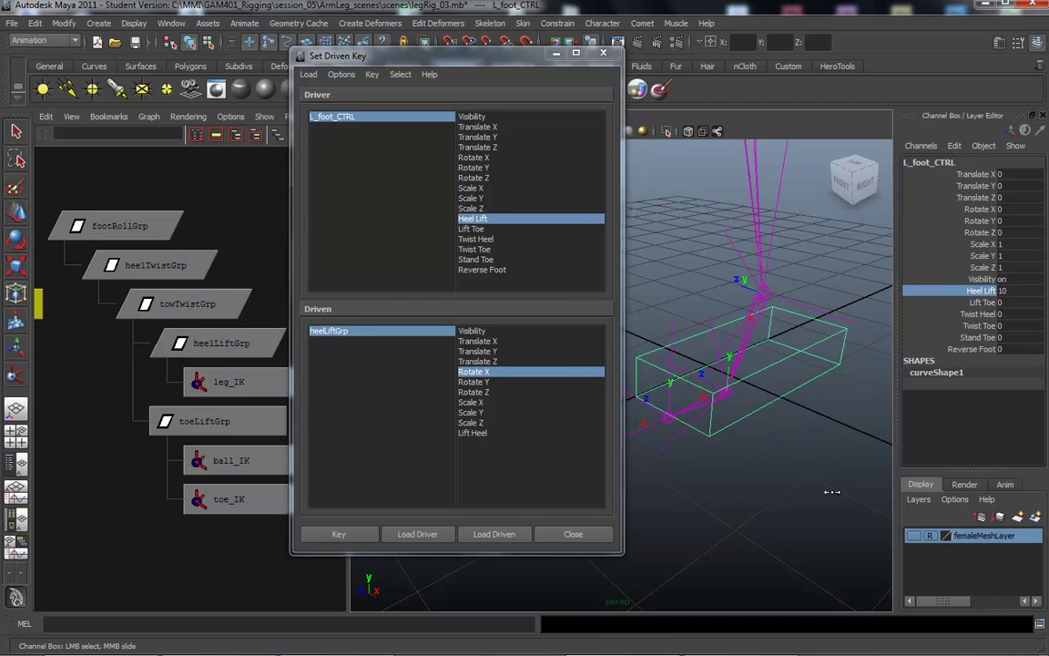
{"action": "middle_click_drag", "start_coordinate": [700, 495], "coordinate": [596, 497]}
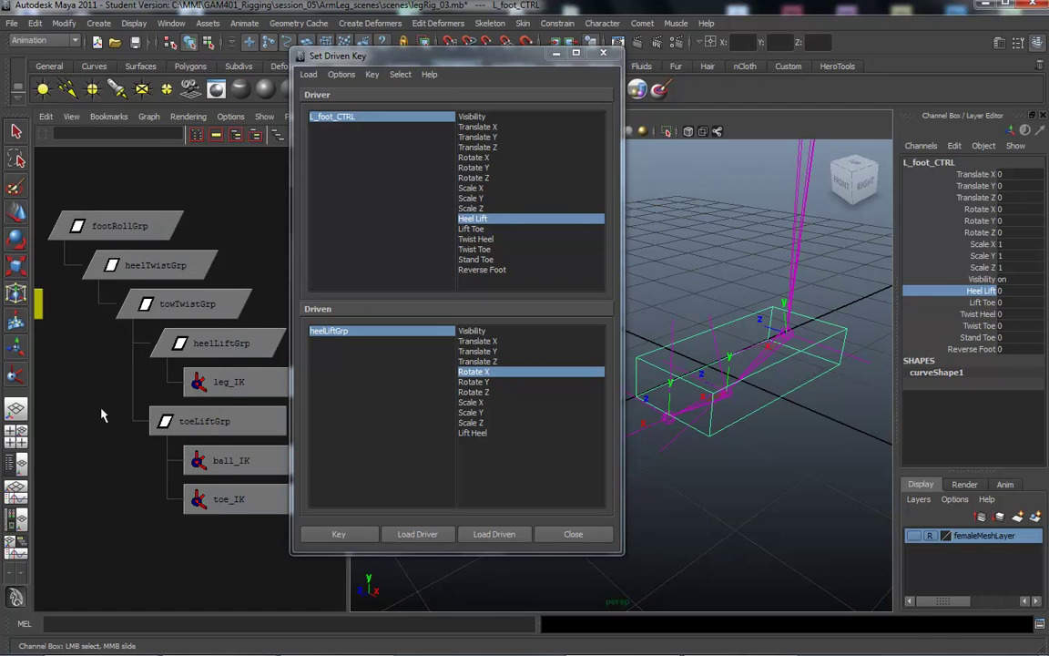
- Load toeLiftGrp as the driven object in place of heelLiftGrp
{"action": "middle_click_drag", "start_coordinate": [100, 414], "coordinate": [70, 374], "text": "alt"}
{"action": "middle_click_drag", "start_coordinate": [77, 440], "coordinate": [89, 421], "text": "alt"}
{"action": "left_click", "coordinate": [187, 365]}
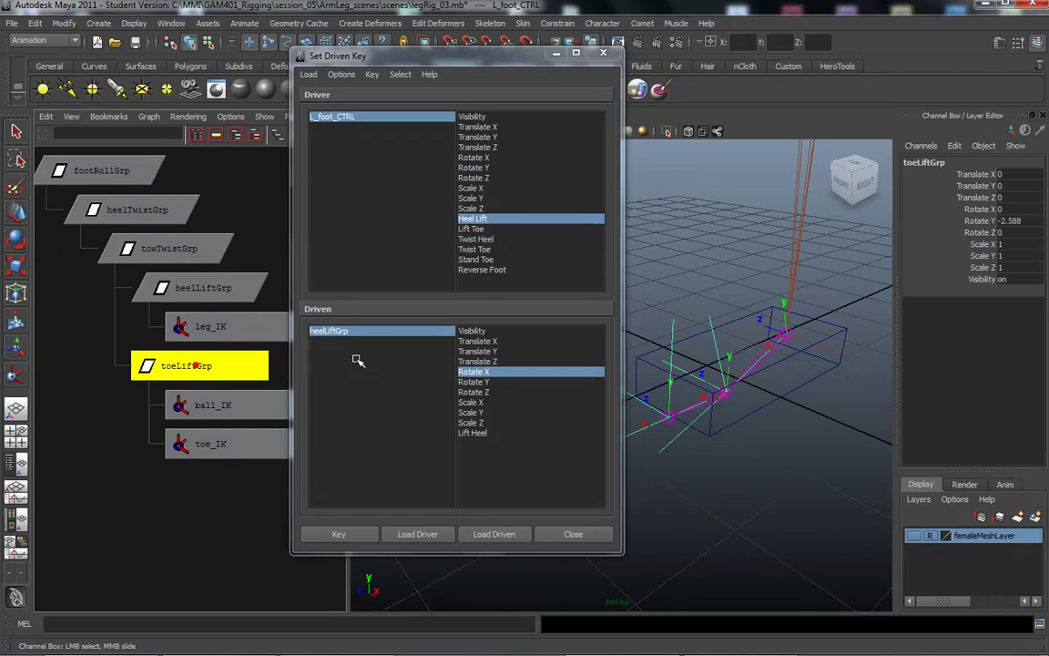
{"action": "left_click_drag", "start_coordinate": [856, 499], "coordinate": [716, 460], "text": "alt"}
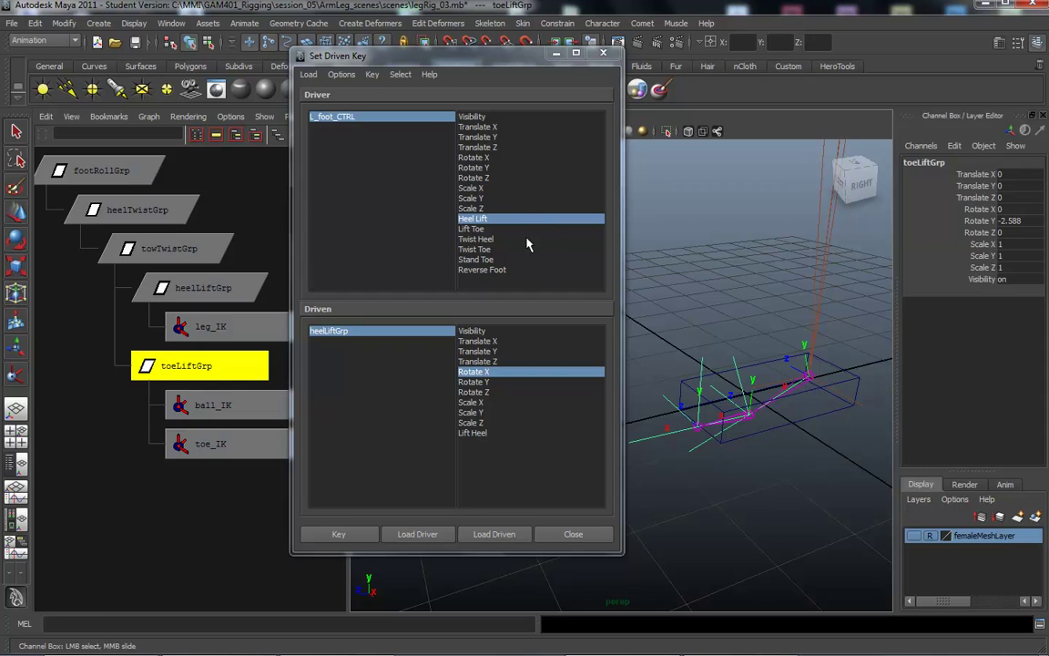
{"action": "left_click", "coordinate": [491, 535]}
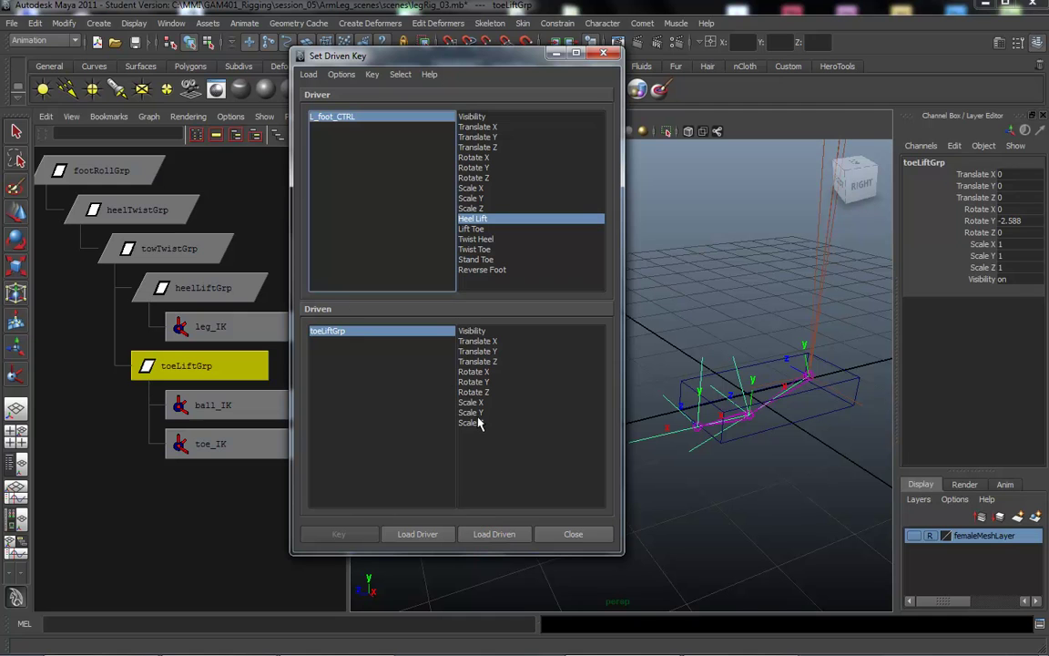
- Select L_foot_CTRL and try scrubbing its Lift Toe attribute to check whether the toe responds
{"action": "left_click", "coordinate": [335, 117]}
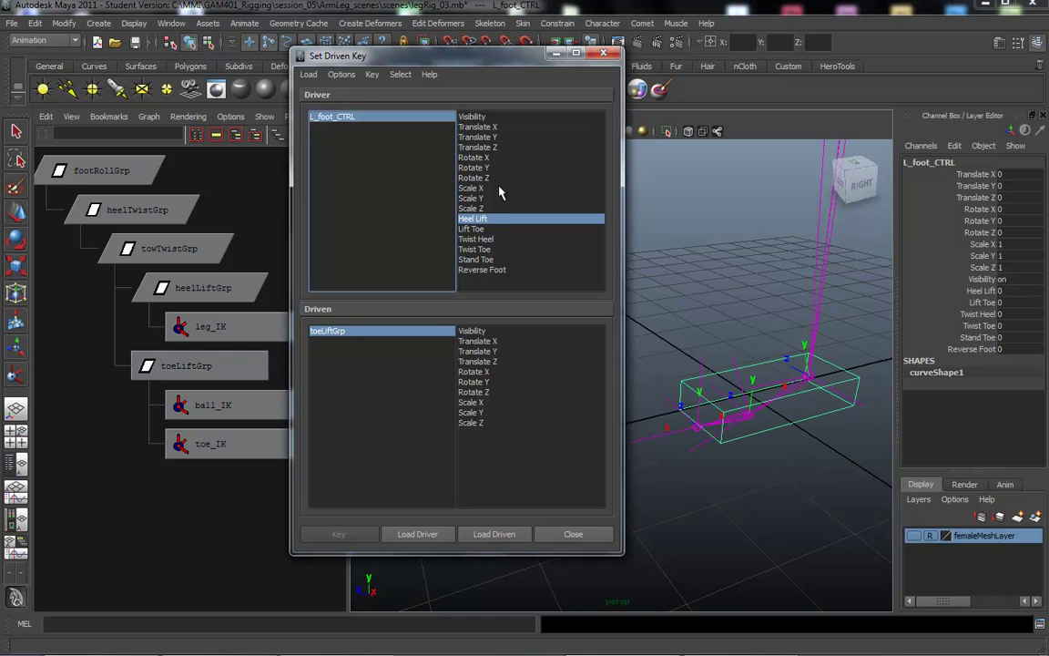
{"action": "left_click", "coordinate": [981, 302]}
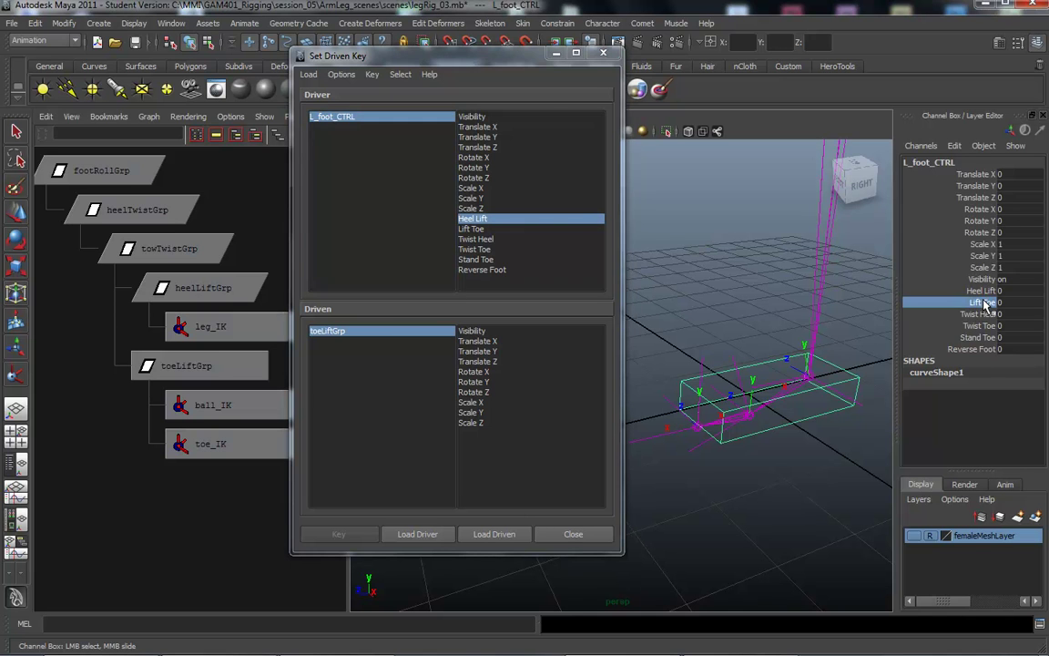
{"action": "middle_click_drag", "start_coordinate": [646, 281], "coordinate": [712, 291]}
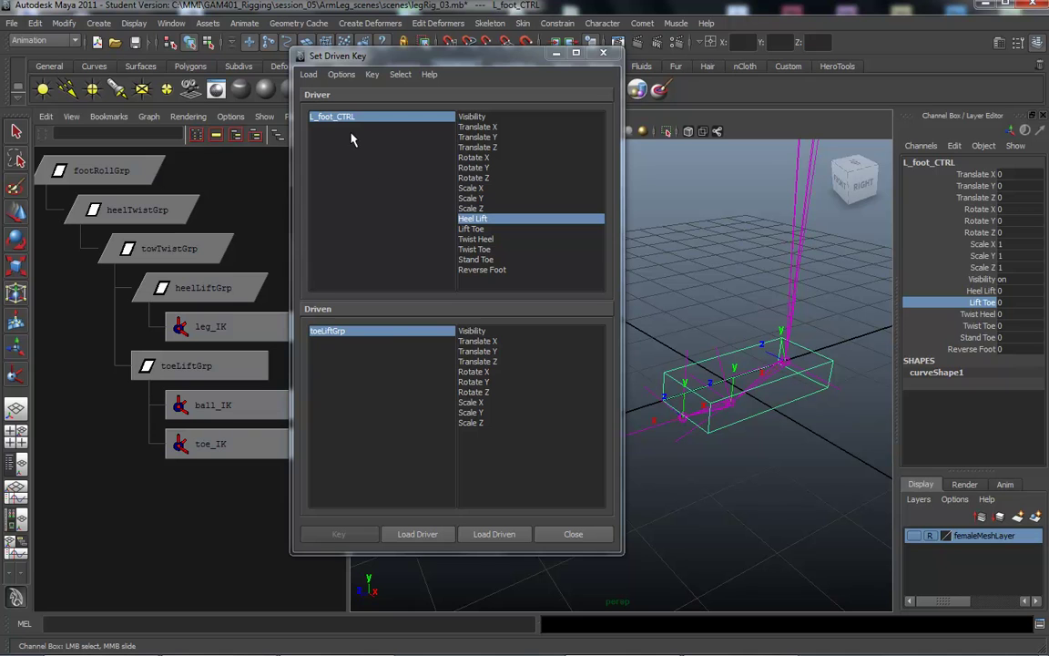
- Reload toeLiftGrp as the driven object, test rotating it about X, and undo the rotation
{"action": "left_click", "coordinate": [206, 368]}
{"action": "left_click", "coordinate": [491, 534]}
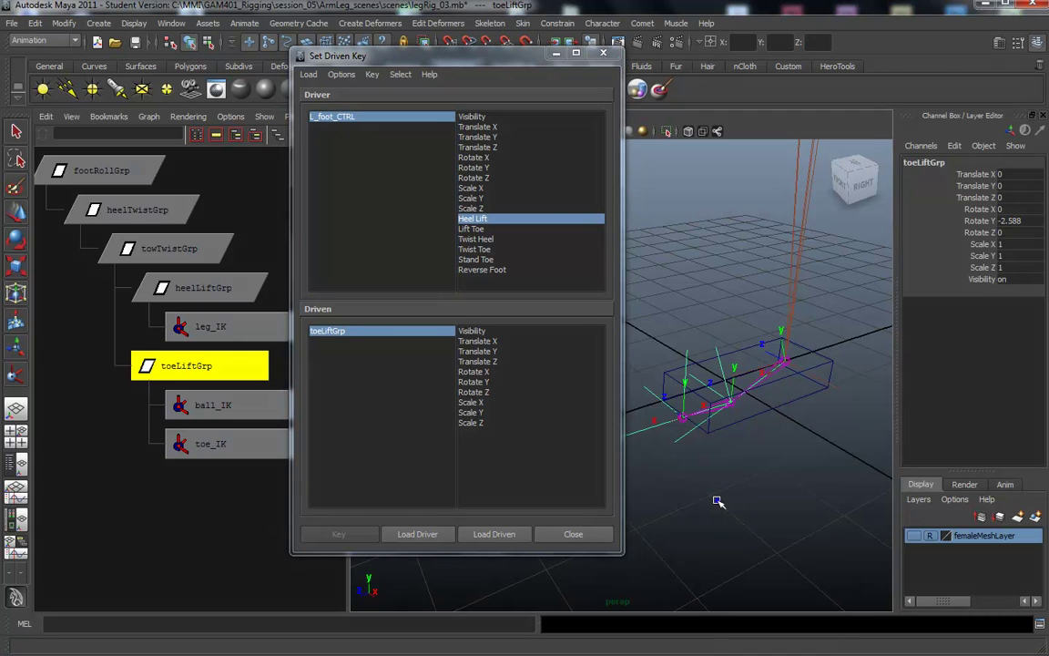
{"action": "key", "text": "e"}
{"action": "left_click_drag", "start_coordinate": [714, 496], "coordinate": [710, 374]}
{"action": "key", "text": "ctrl+z"}
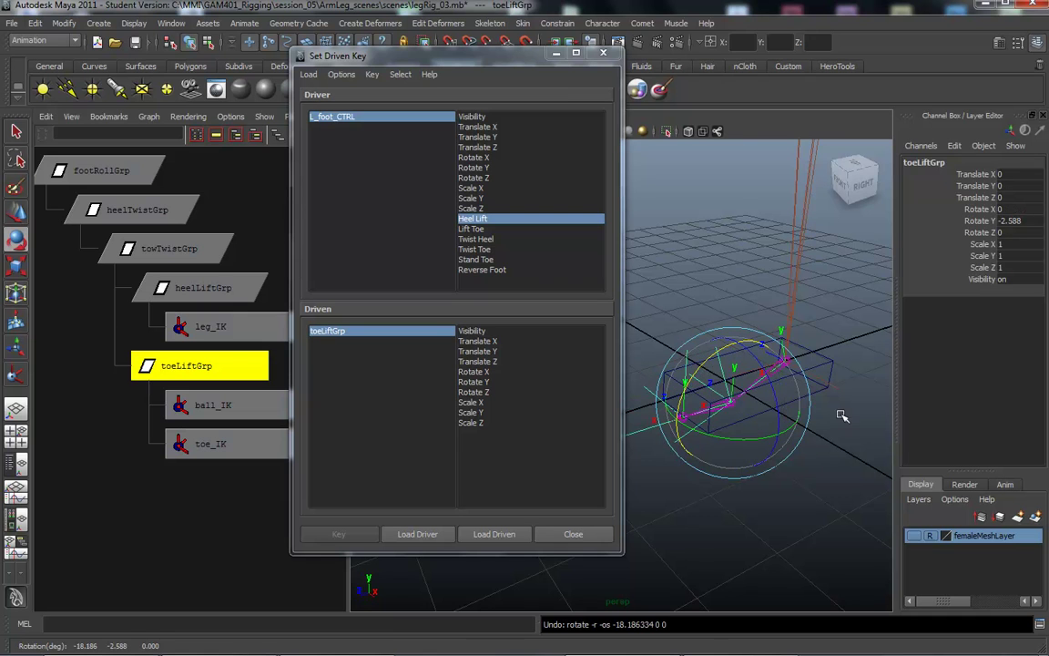
- Set toeLiftGrp's Rotate Y to 0
{"action": "left_click_drag", "start_coordinate": [664, 258], "coordinate": [738, 286], "text": "alt"}
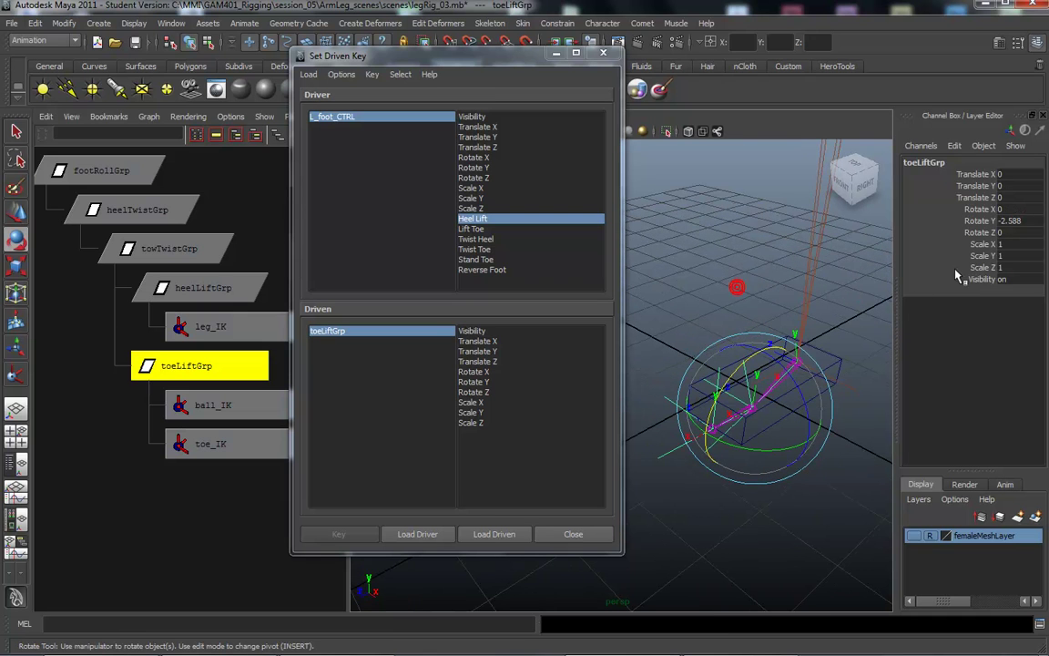
{"action": "double_click", "coordinate": [1004, 221]}
{"action": "type", "text": "0"}
{"action": "key", "text": "Return"}
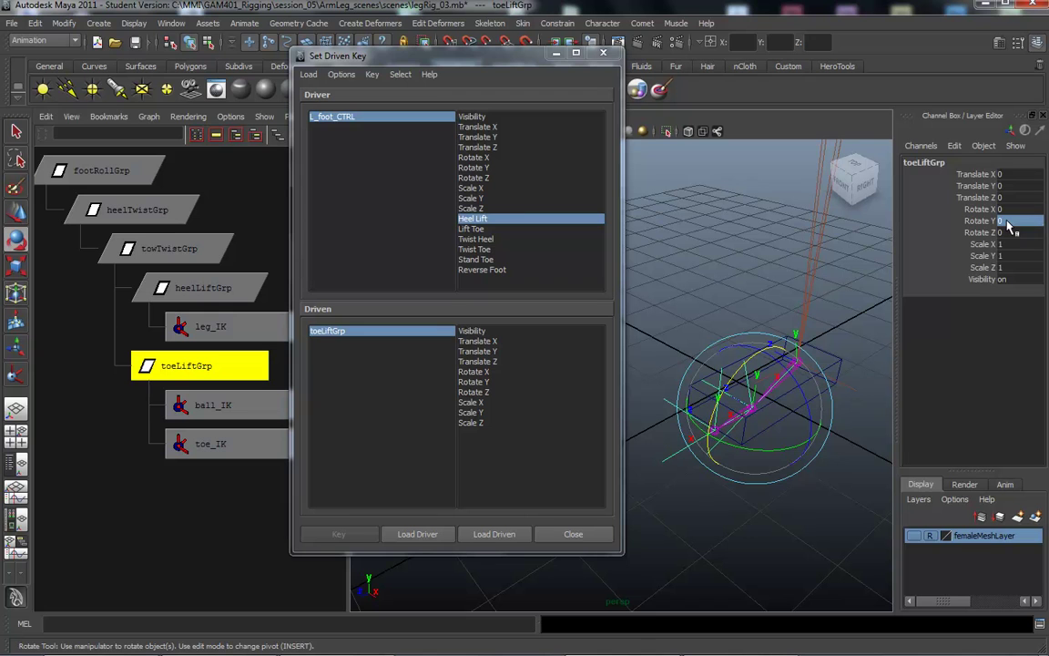
- Test a rotation of toeLiftGrp about X, undo it, and key its Rotate X at 0 against Heel Lift
{"action": "left_click_drag", "start_coordinate": [731, 595], "coordinate": [697, 546], "text": "alt"}
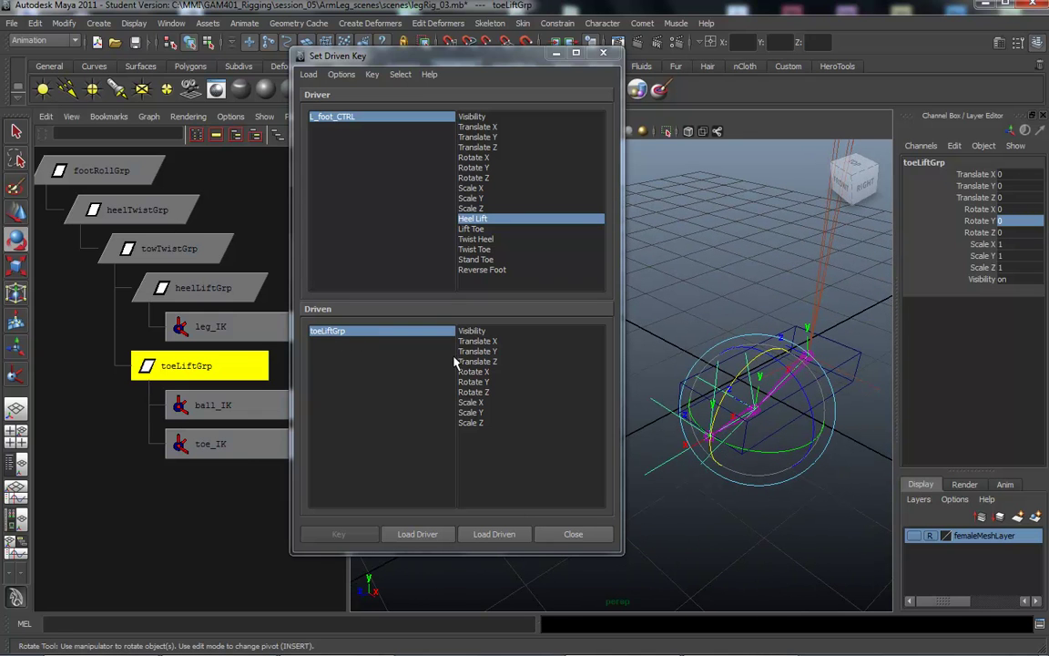
{"action": "left_click_drag", "start_coordinate": [655, 346], "coordinate": [747, 366]}
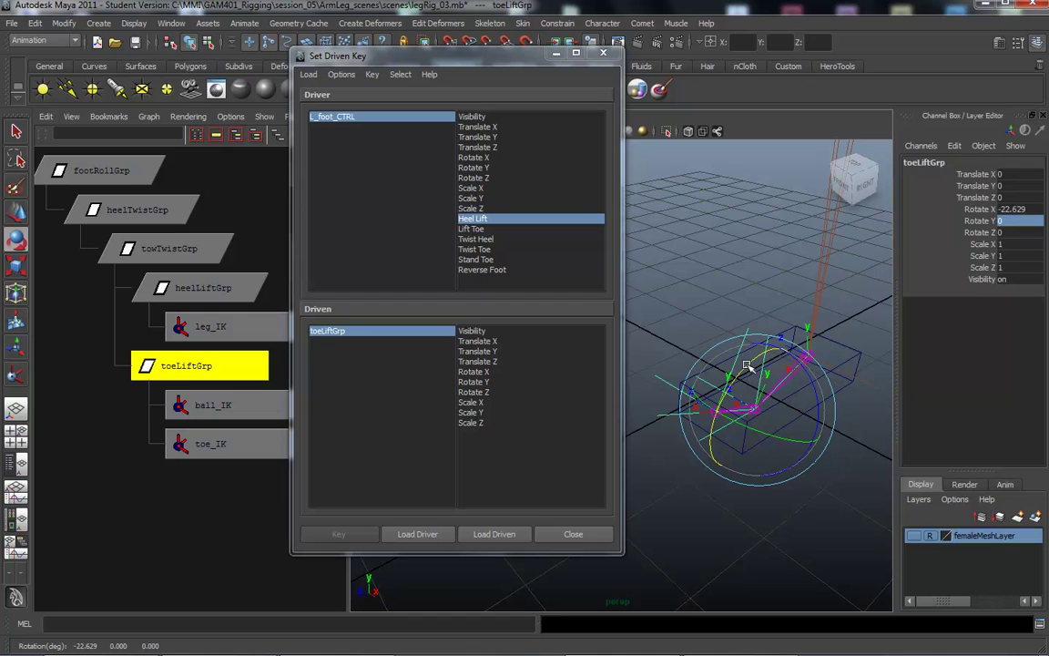
{"action": "key", "text": "ctrl+z"}
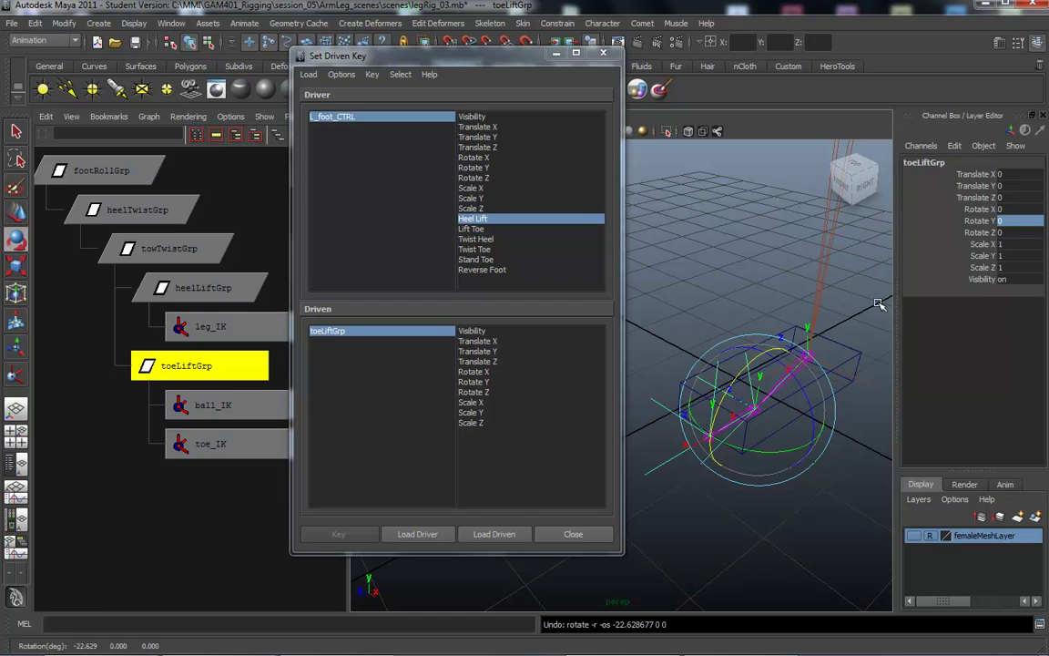
{"action": "left_click", "coordinate": [474, 372]}
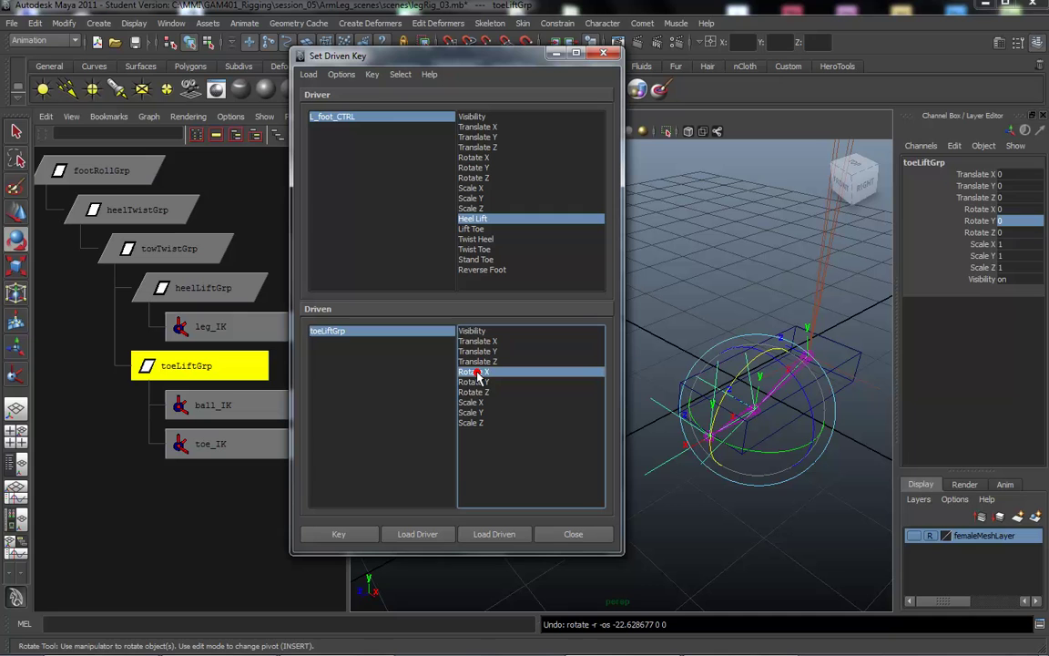
{"action": "left_click", "coordinate": [339, 534]}
- With the Lift Toe of L_foot_CTRL at 10, set toeLiftGrp's Rotate X to -40 and key it against Heel Lift
{"action": "left_click", "coordinate": [346, 117]}
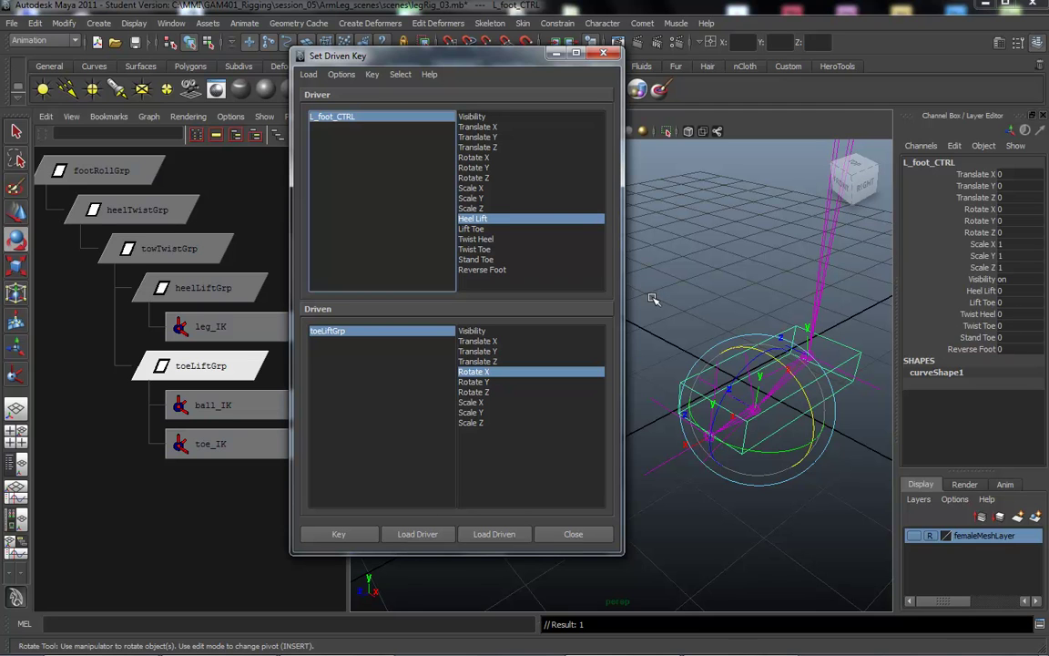
{"action": "left_click", "coordinate": [982, 302]}
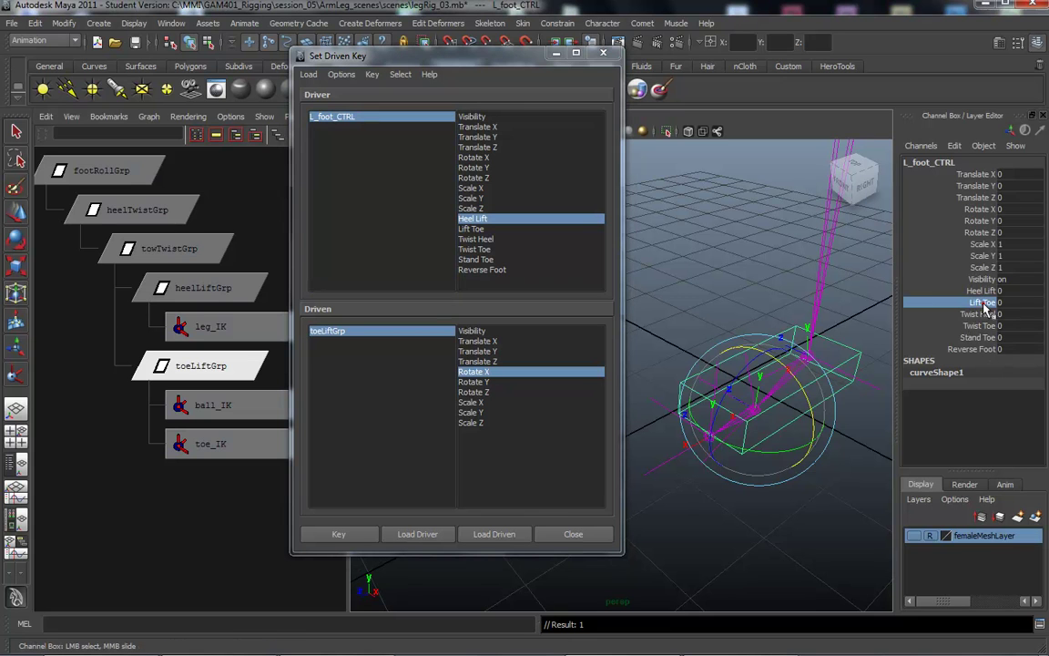
{"action": "middle_click_drag", "start_coordinate": [894, 300], "coordinate": [719, 270]}
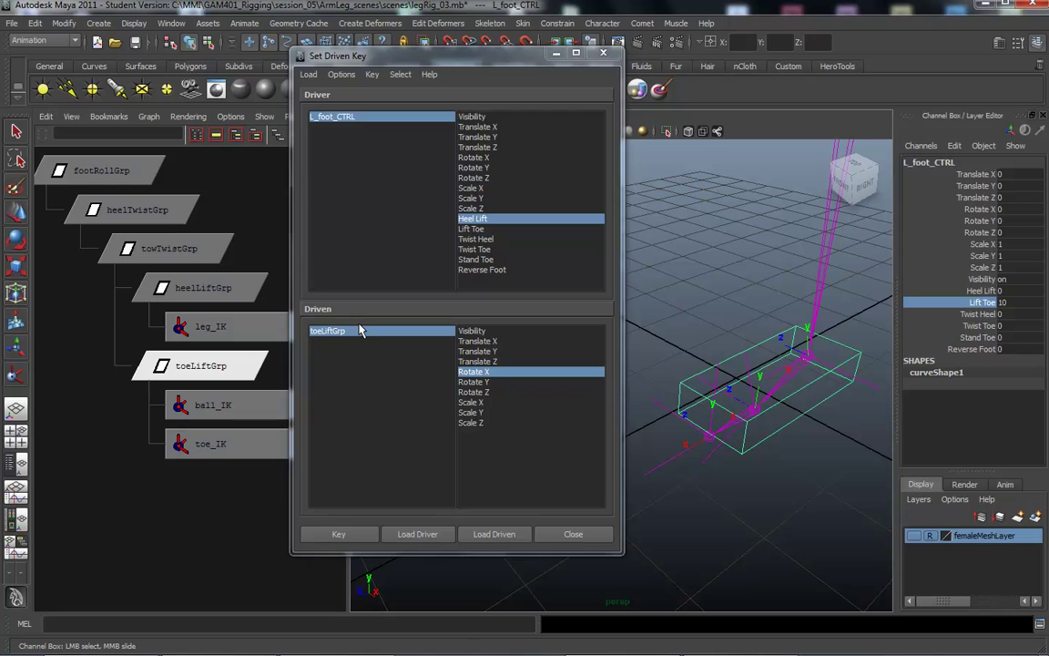
{"action": "left_click", "coordinate": [358, 329]}
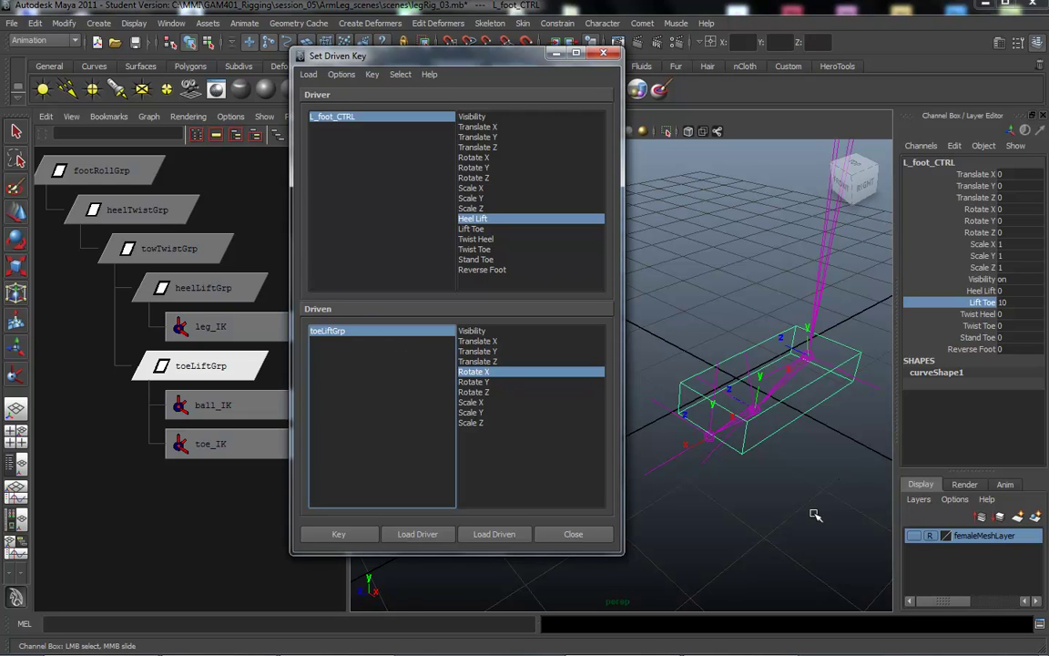
{"action": "key", "text": "e"}
{"action": "left_click_drag", "start_coordinate": [726, 398], "coordinate": [751, 418]}
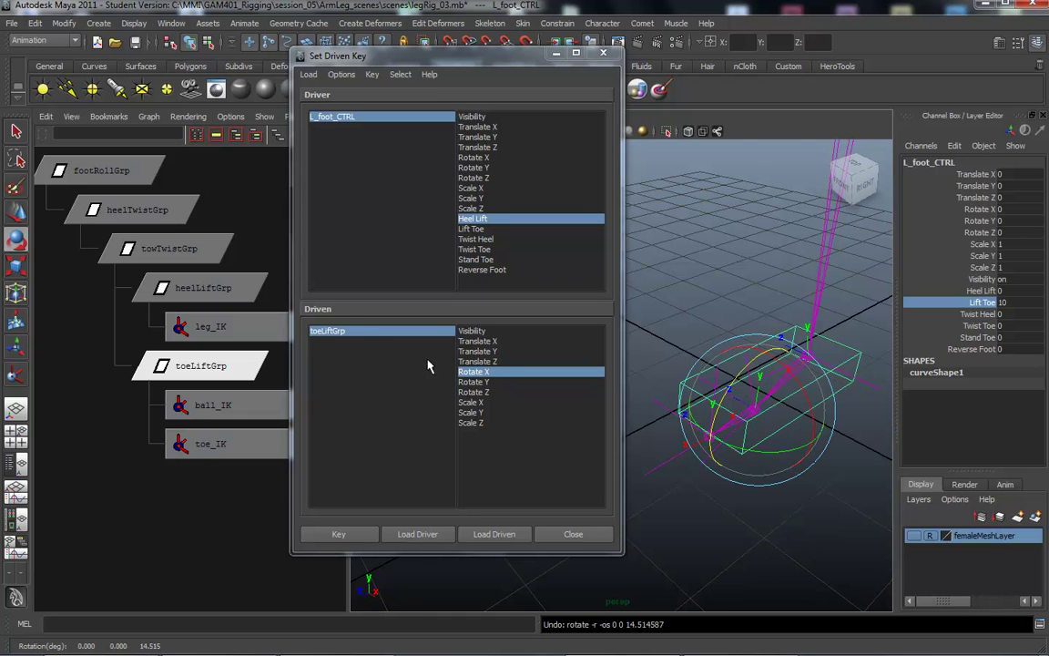
{"action": "left_click", "coordinate": [340, 329]}
{"action": "left_click_drag", "start_coordinate": [717, 412], "coordinate": [743, 377]}
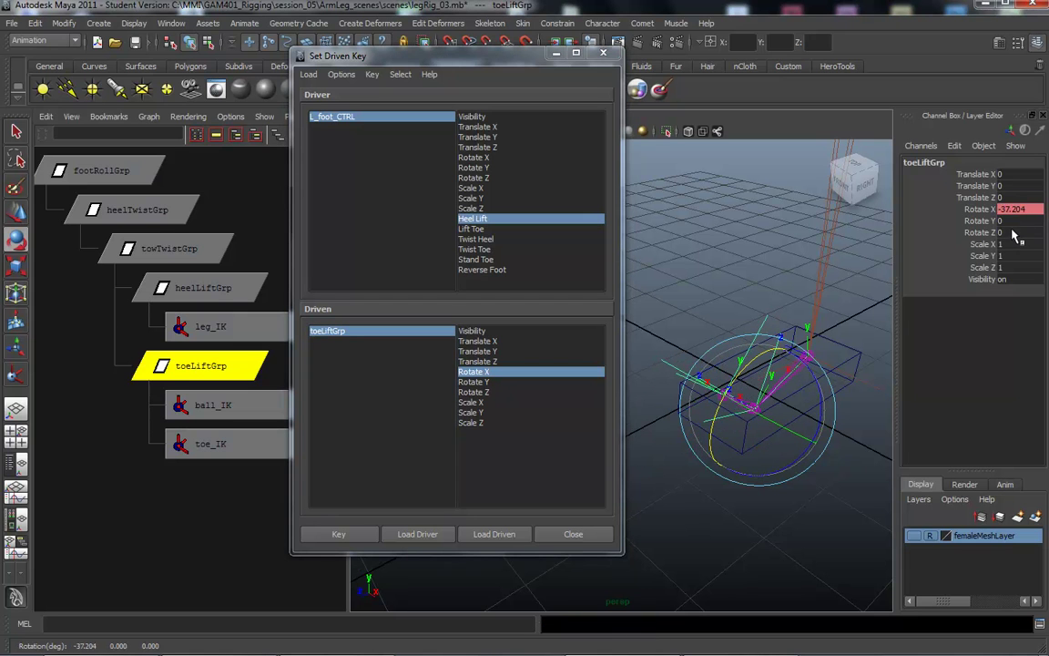
{"action": "double_click", "coordinate": [1013, 209]}
{"action": "type", "text": "-0"}
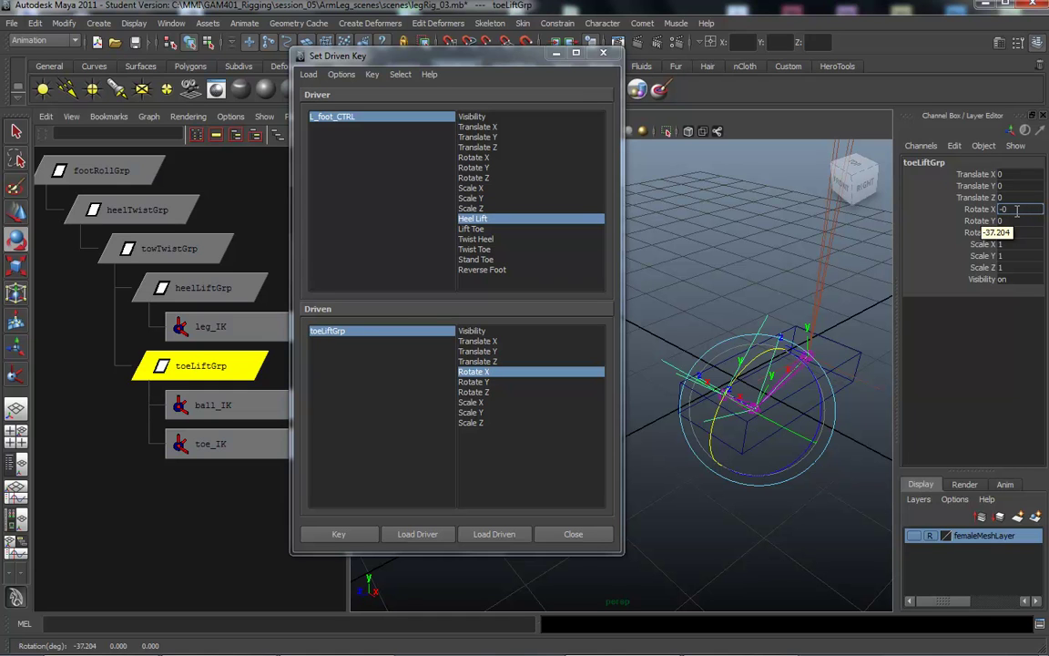
{"action": "key", "text": "Return"}
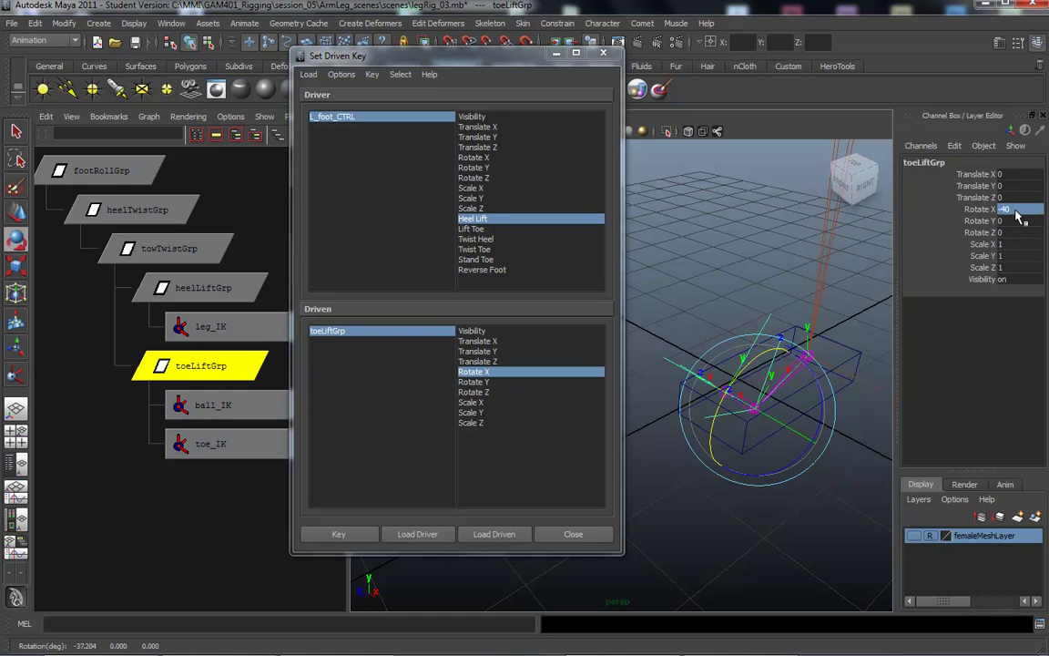
{"action": "left_click", "coordinate": [338, 534]}
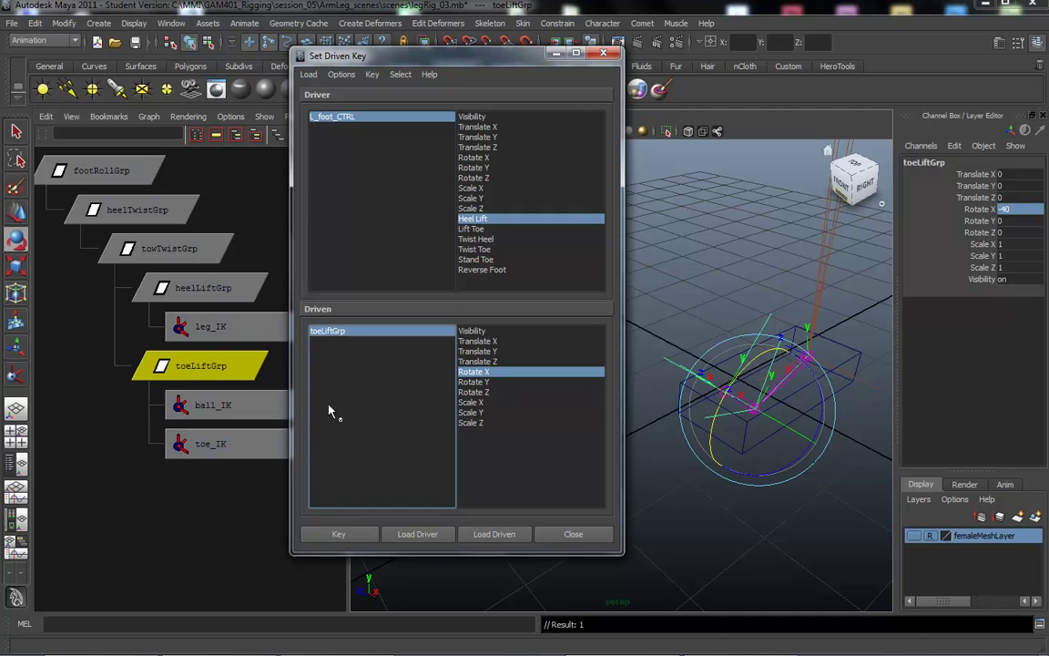
- Minimize the Set Driven Key window and return the Lift Toe of L_foot_CTRL to 0 to test the toe motion
{"action": "mouse_move", "coordinate": [437, 55]}
{"action": "left_mouse_down"}
{"action": "mouse_move", "coordinate": [438, 46]}
{"action": "mouse_move", "coordinate": [424, 44]}
{"action": "left_mouse_up"}
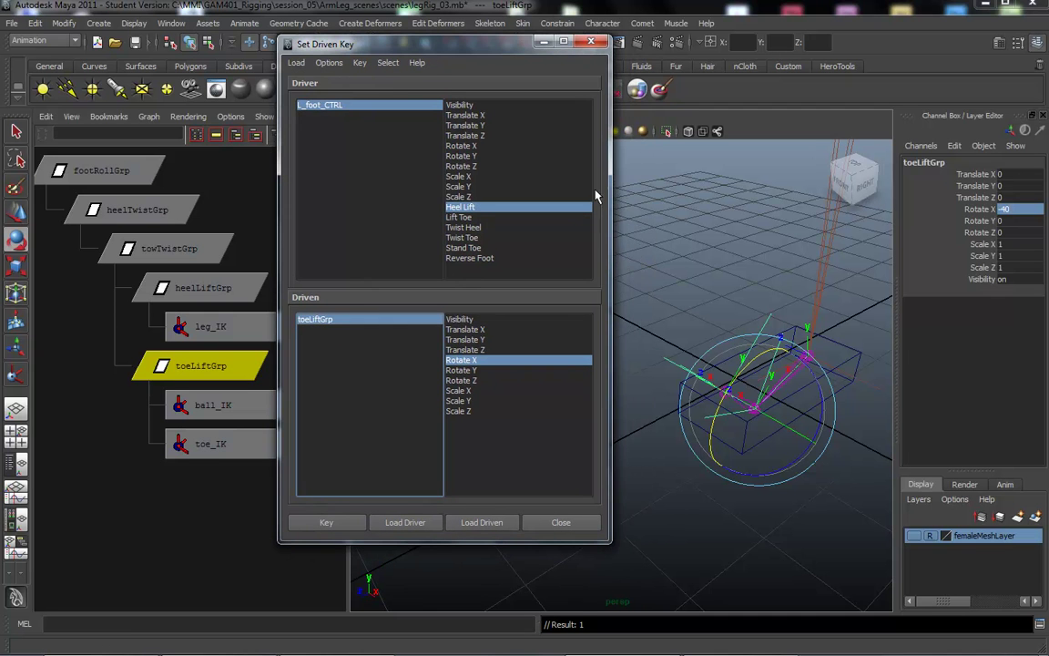
{"action": "left_click", "coordinate": [325, 105]}
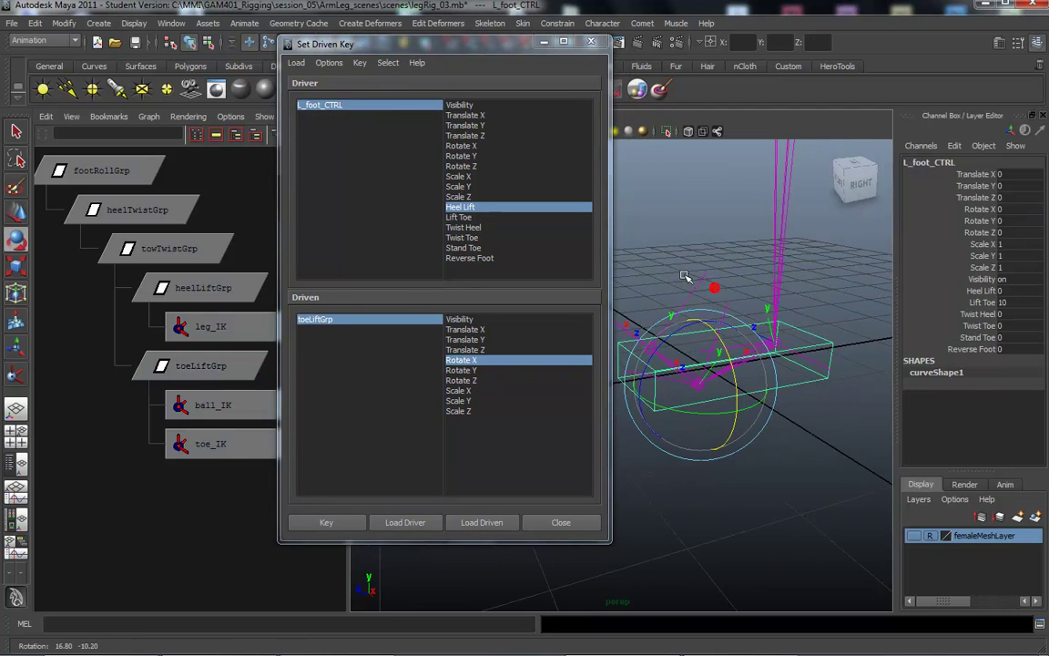
{"action": "left_click", "coordinate": [544, 42]}
{"action": "right_click_drag", "start_coordinate": [401, 323], "coordinate": [567, 324], "text": "alt"}
{"action": "left_click_drag", "start_coordinate": [566, 323], "coordinate": [703, 340], "text": "alt"}
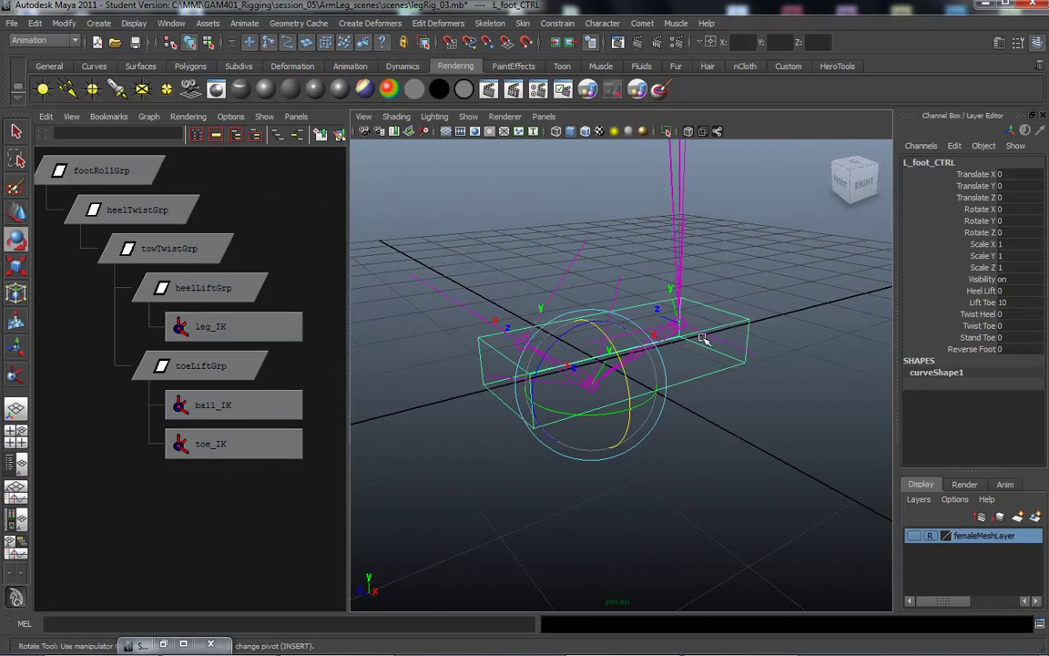
{"action": "left_click", "coordinate": [1009, 303]}
{"action": "type", "text": "0"}
{"action": "key", "text": "Return"}
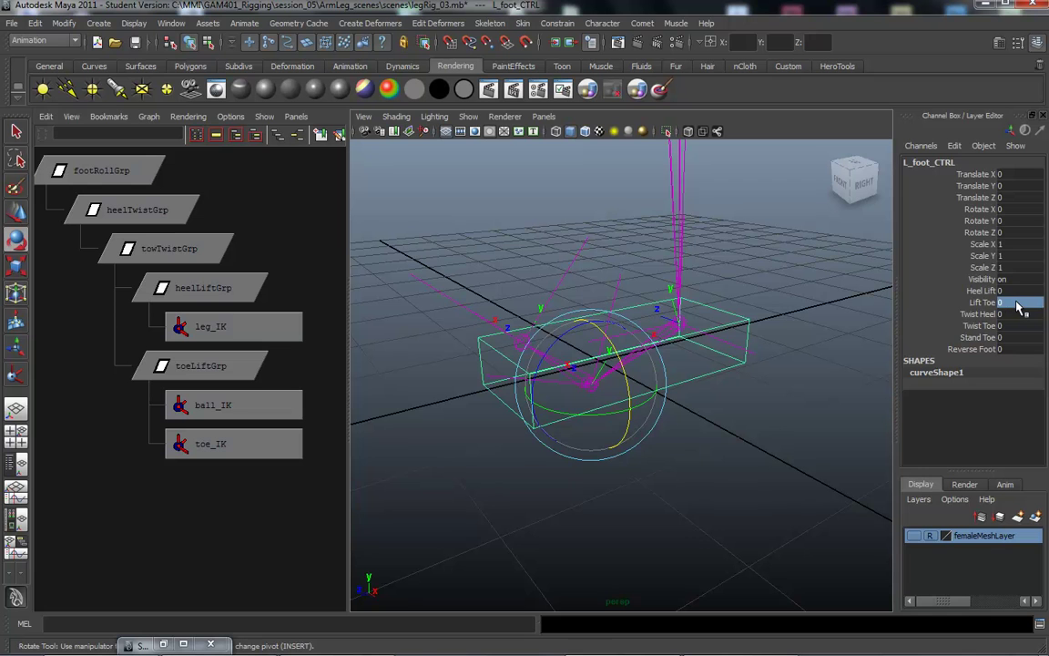
{"action": "left_click", "coordinate": [982, 302]}
{"action": "left_click_drag", "start_coordinate": [637, 473], "coordinate": [611, 457], "text": "alt"}
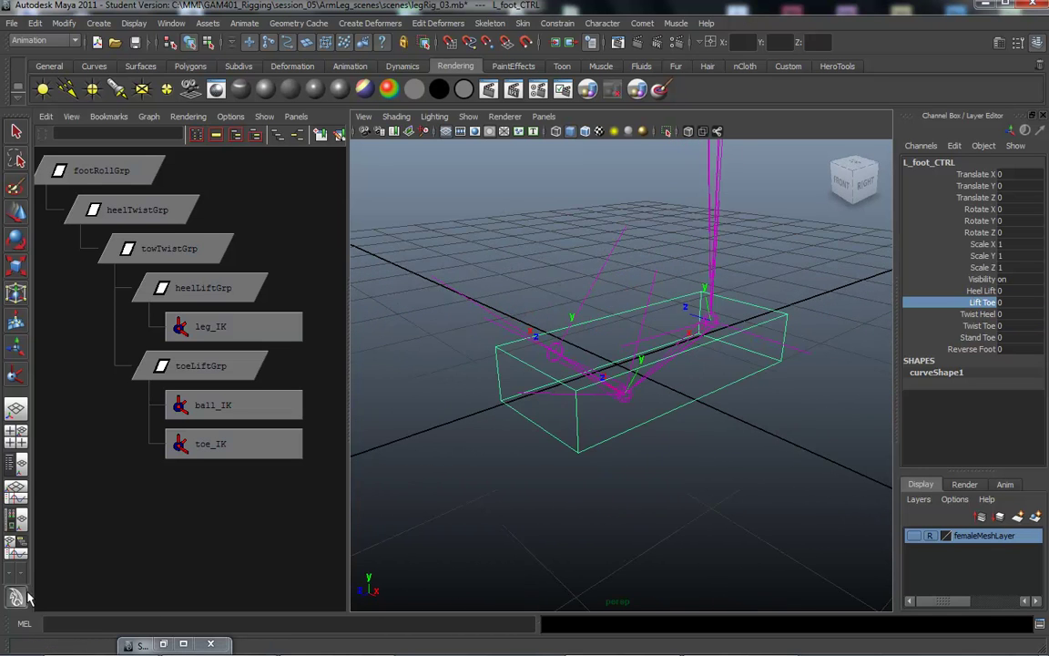
- Restore the Set Driven Key window and choose Lift Toe as the driver attribute in place of Heel Lift
{"action": "left_click", "coordinate": [165, 644]}
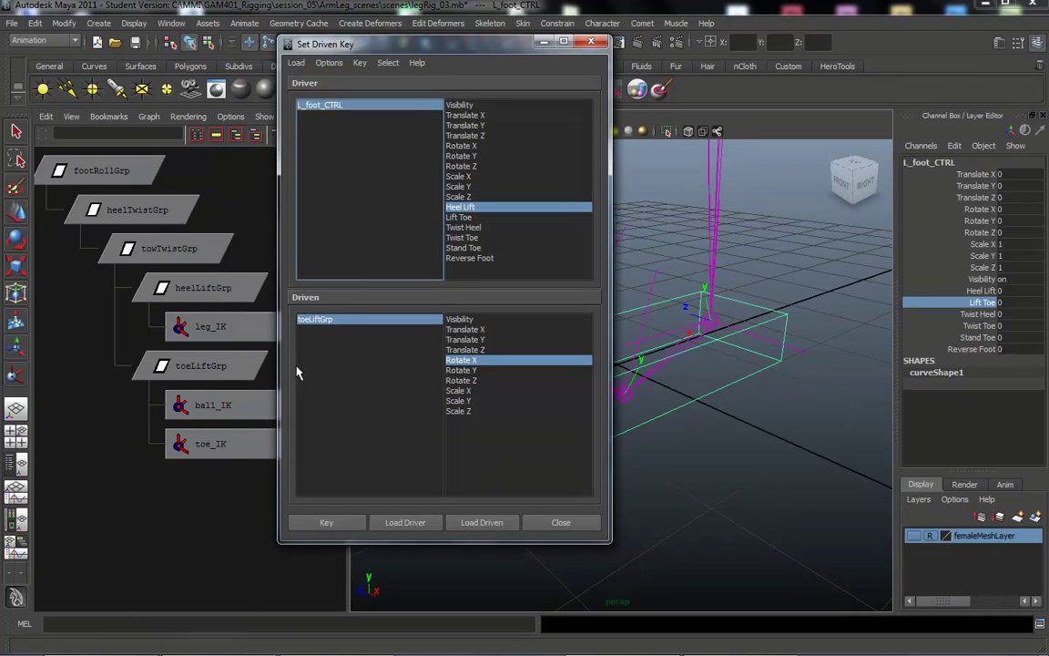
{"action": "left_click_drag", "start_coordinate": [355, 51], "coordinate": [252, 44]}
{"action": "left_click", "coordinate": [354, 210]}
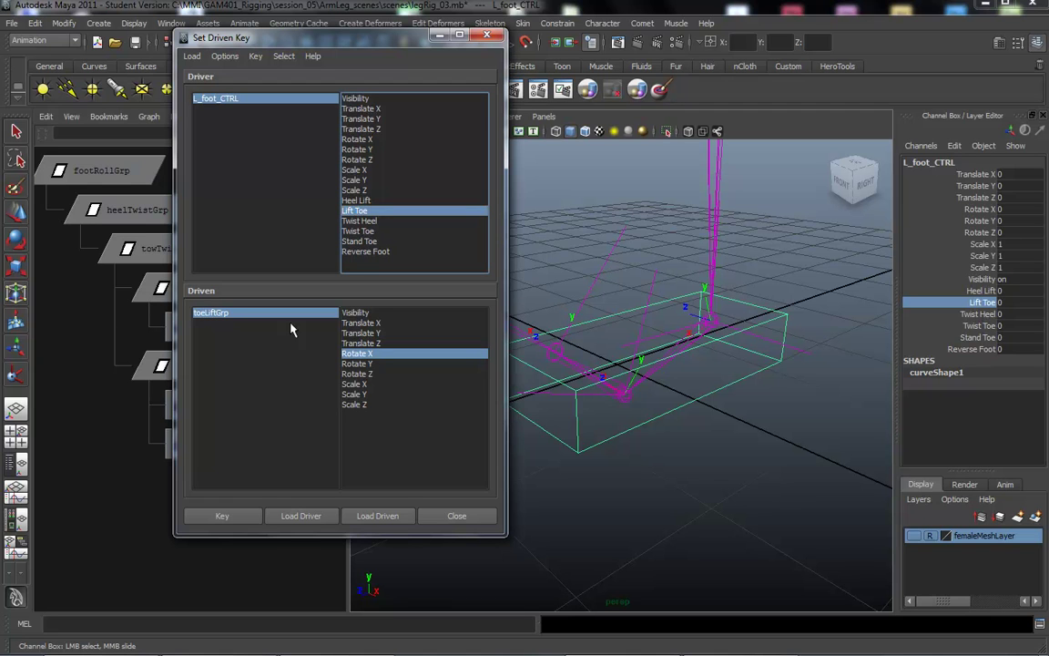
- Set toeLiftGrp's Rotate X to 0 and key it against the Lift Toe of L_foot_CTRL at 0
{"action": "left_click", "coordinate": [265, 315]}
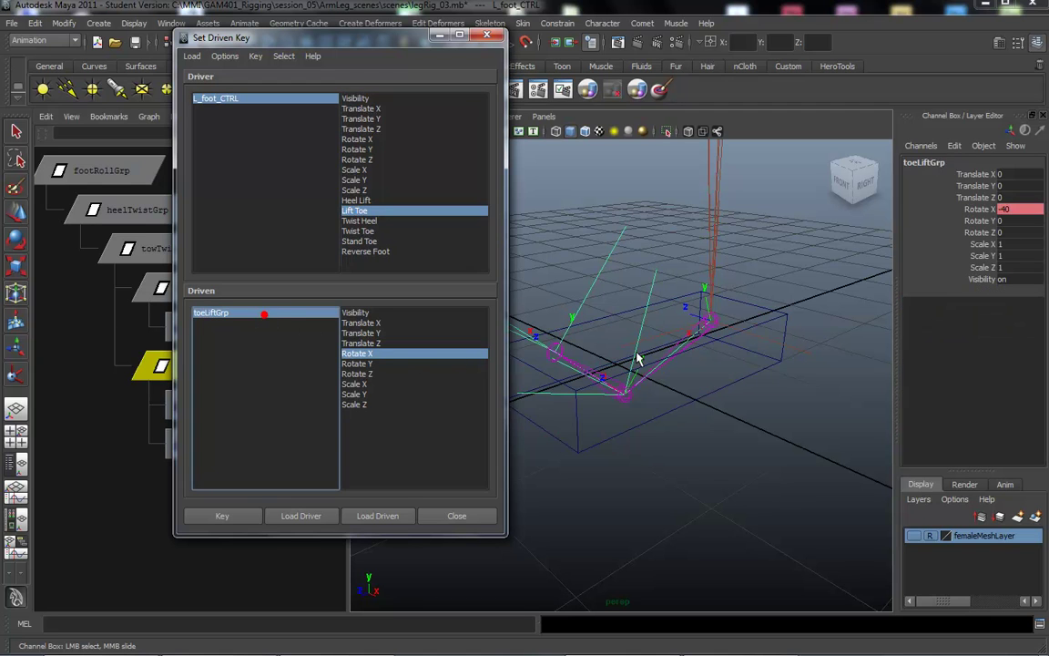
{"action": "key", "text": "e"}
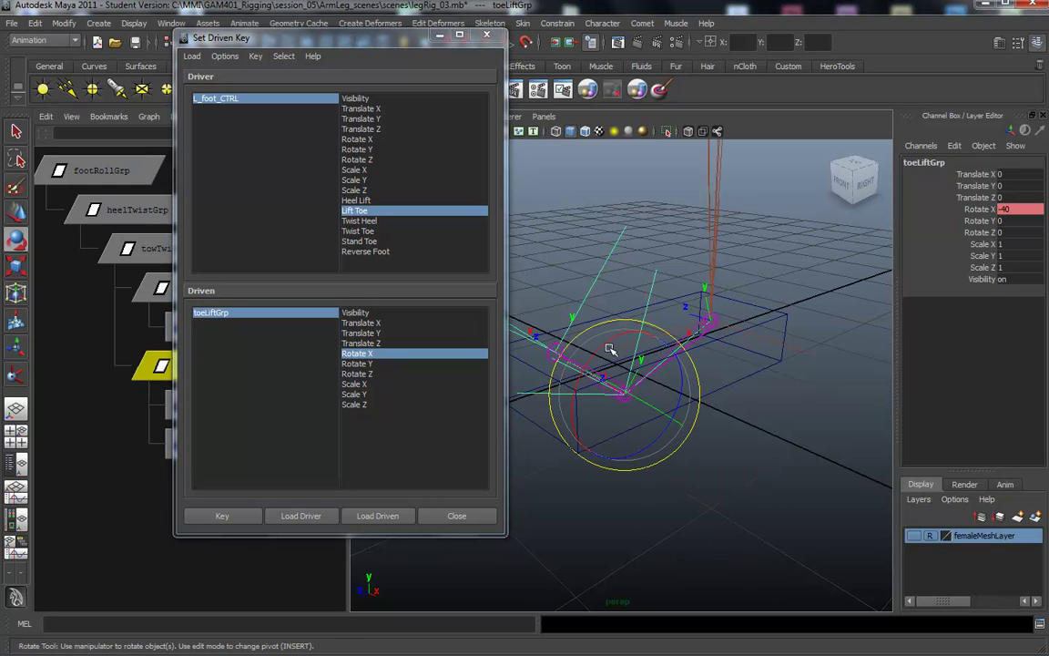
{"action": "left_click", "coordinate": [1007, 209]}
{"action": "type", "text": "0"}
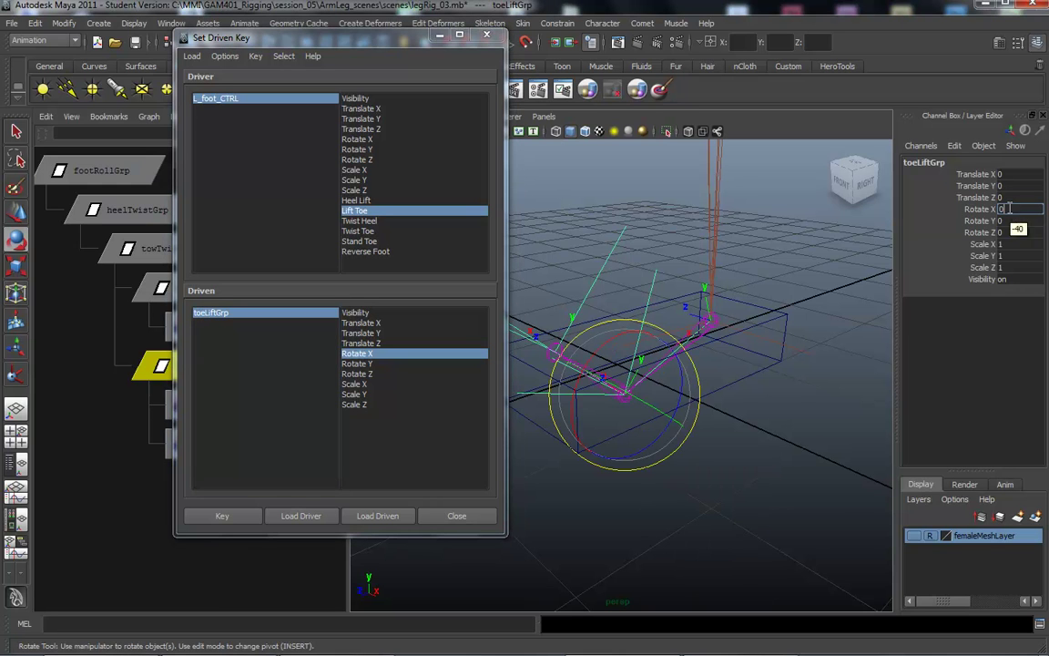
{"action": "key", "text": "Return"}
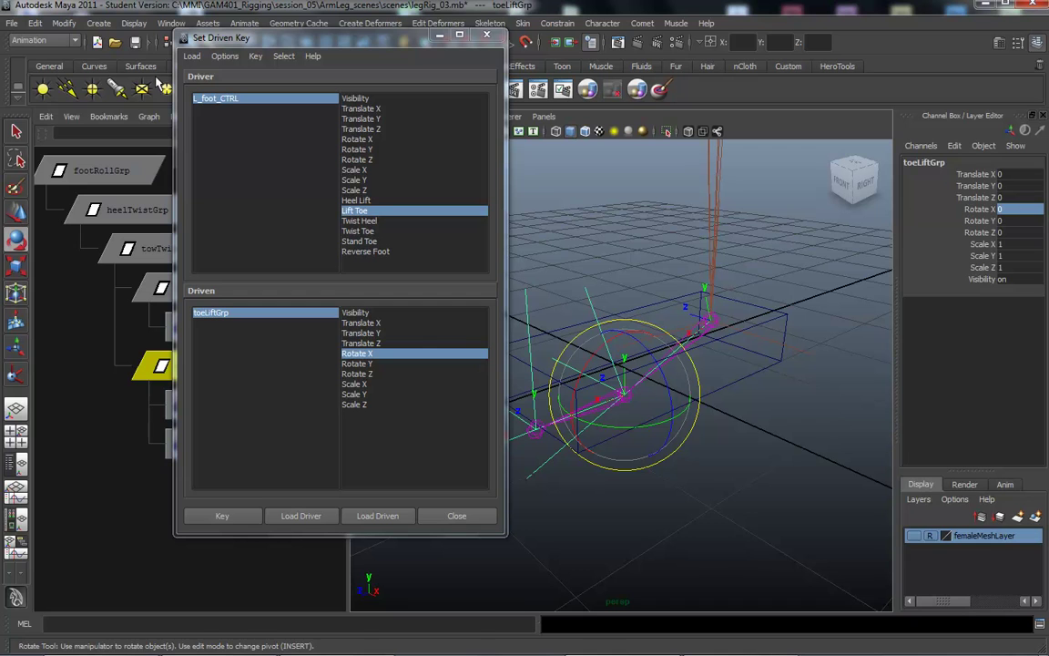
{"action": "left_click", "coordinate": [214, 99]}
{"action": "left_click", "coordinate": [355, 210]}
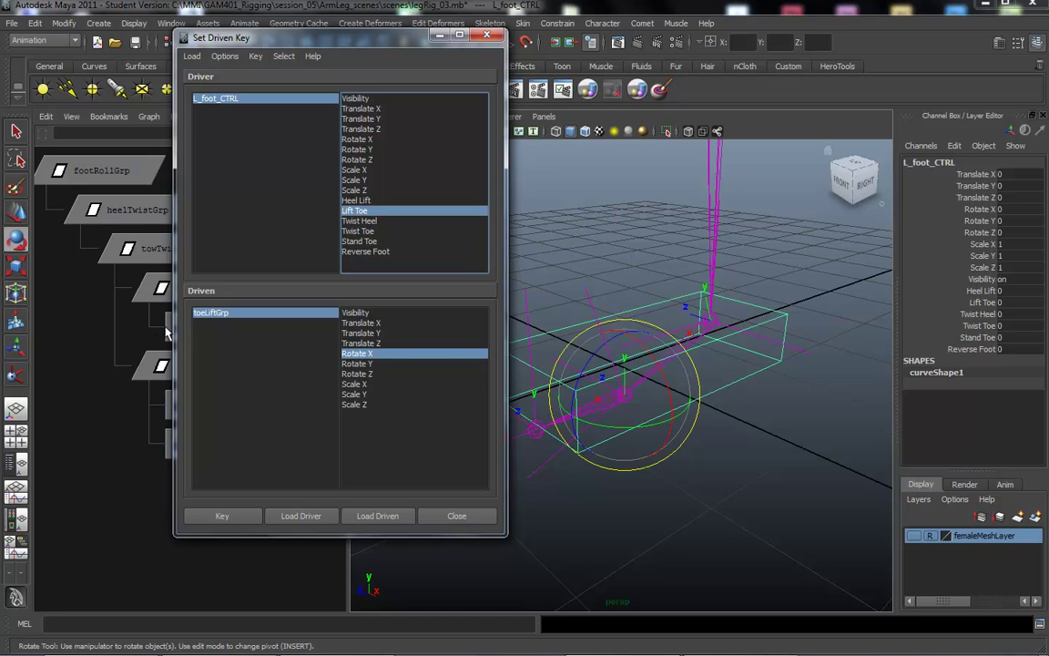
{"action": "left_click", "coordinate": [212, 312]}
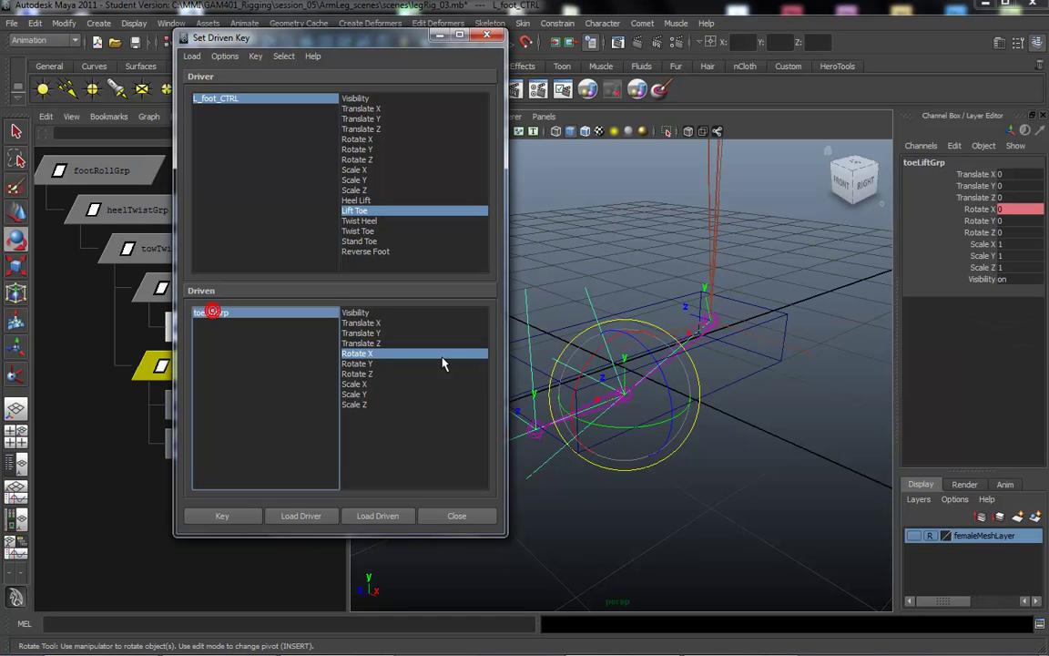
{"action": "left_click", "coordinate": [222, 517]}
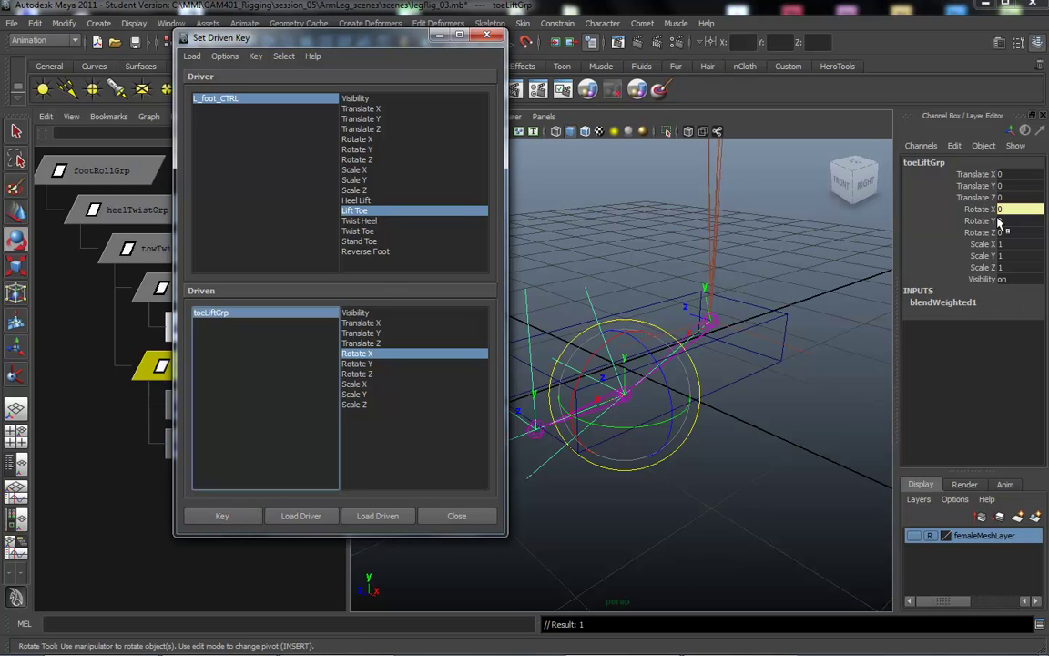
{"action": "mouse_move", "coordinate": [608, 470]}
{"action": "left_mouse_down", "text": "alt"}
{"action": "mouse_move", "coordinate": [690, 520]}
{"action": "mouse_move", "coordinate": [614, 470]}
{"action": "left_mouse_up", "text": "alt"}
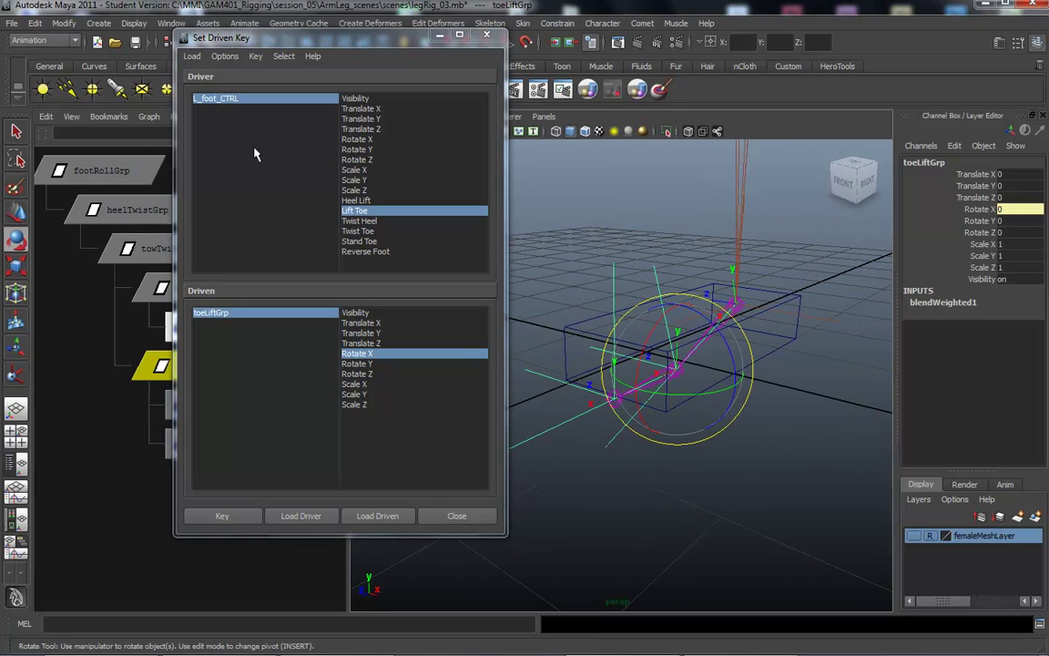
- Select L_foot_CTRL and test its Reverse Foot and Stand Toe attributes, raising Stand Toe to 10 and returning it to 0
{"action": "left_click", "coordinate": [207, 101]}
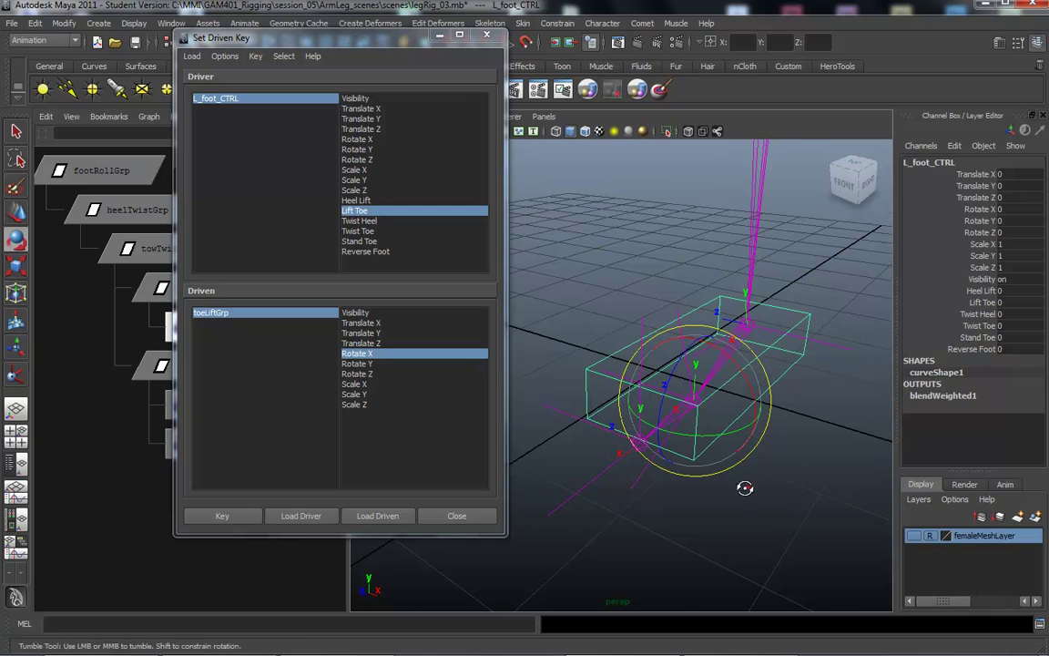
{"action": "left_click_drag", "start_coordinate": [745, 487], "coordinate": [888, 328], "text": "alt"}
{"action": "left_click", "coordinate": [972, 349]}
{"action": "middle_click_drag", "start_coordinate": [867, 393], "coordinate": [863, 339]}
{"action": "left_click", "coordinate": [974, 336]}
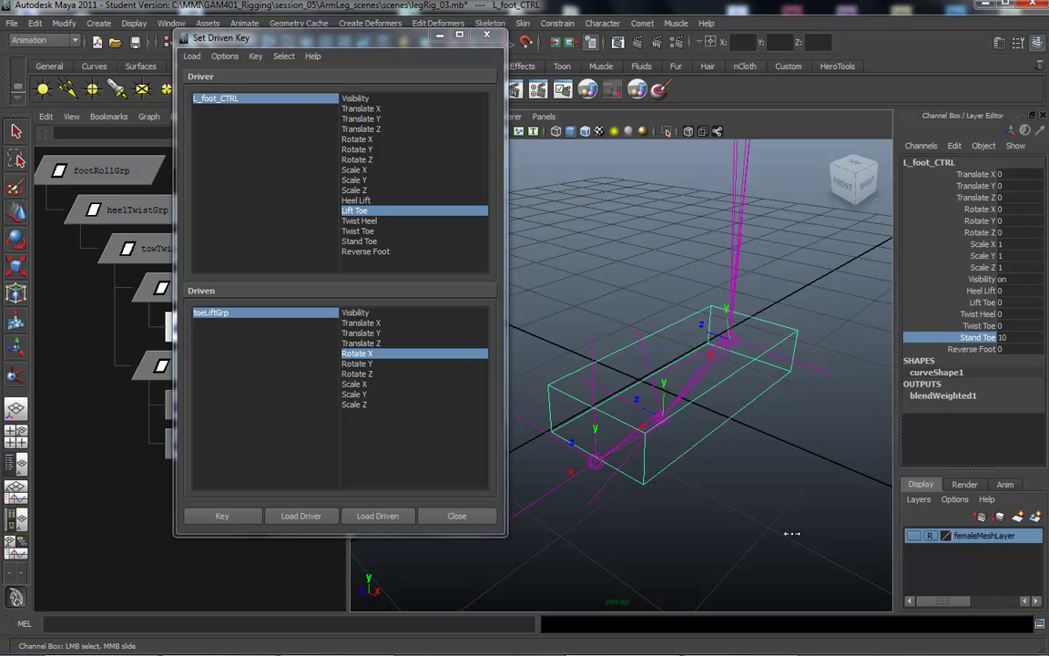
{"action": "left_click", "coordinate": [1004, 337]}
{"action": "type", "text": "0"}
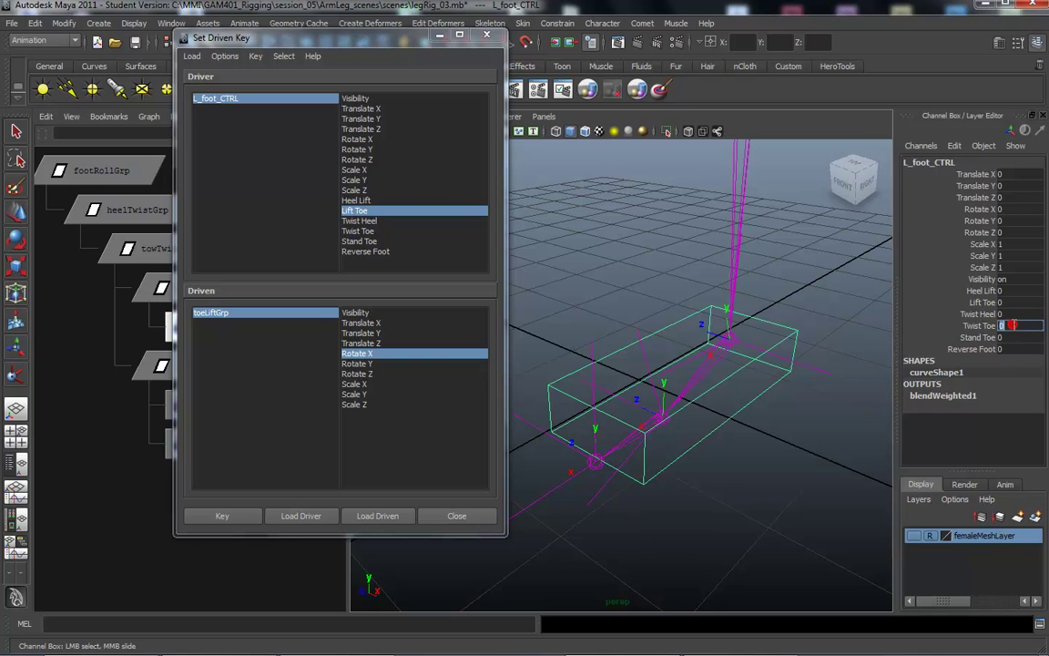
- Test the Twist Toe and Twist Heel attributes of L_foot_CTRL, undoing each change, and check Lift Toe
{"action": "left_click", "coordinate": [982, 326]}
{"action": "middle_click_drag", "start_coordinate": [656, 518], "coordinate": [724, 517]}
{"action": "key", "text": "ctrl+z"}
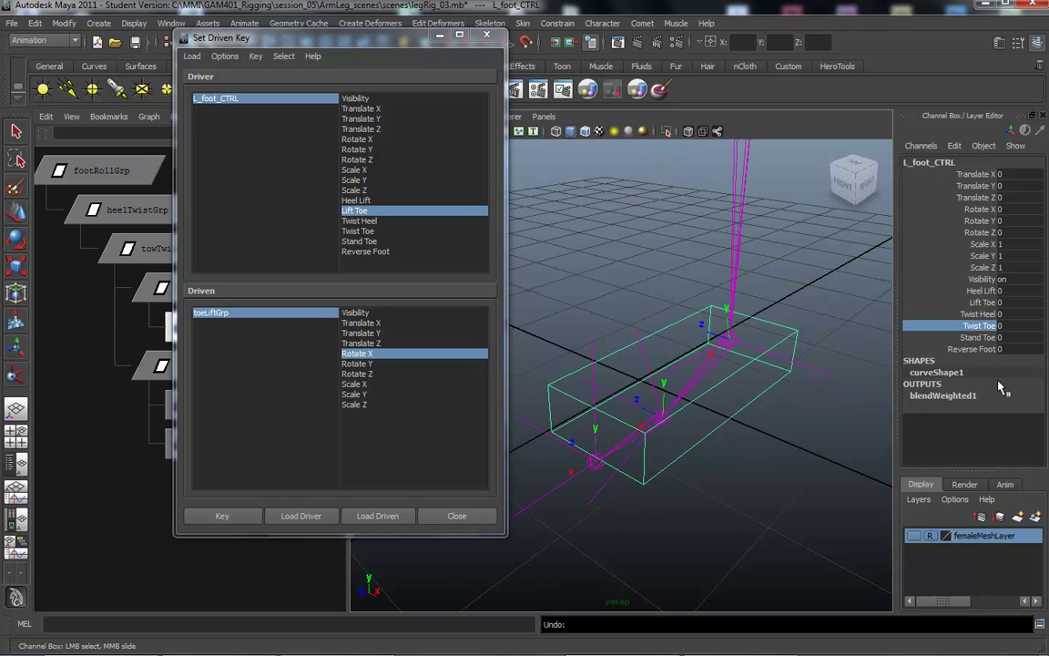
{"action": "left_click", "coordinate": [973, 314]}
{"action": "middle_click_drag", "start_coordinate": [670, 538], "coordinate": [712, 544]}
{"action": "key", "text": "ctrl+z"}
{"action": "left_click", "coordinate": [973, 302]}
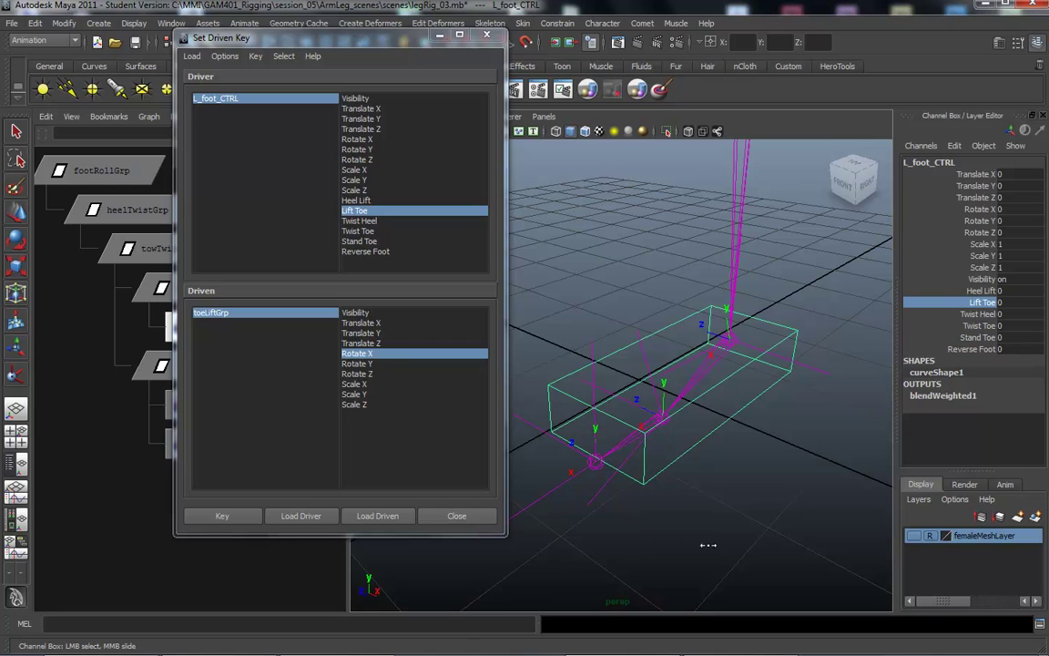
- Raise the Heel Lift of L_foot_CTRL to 10 to inspect the heel motion and reset it to 0
{"action": "left_click", "coordinate": [923, 290]}
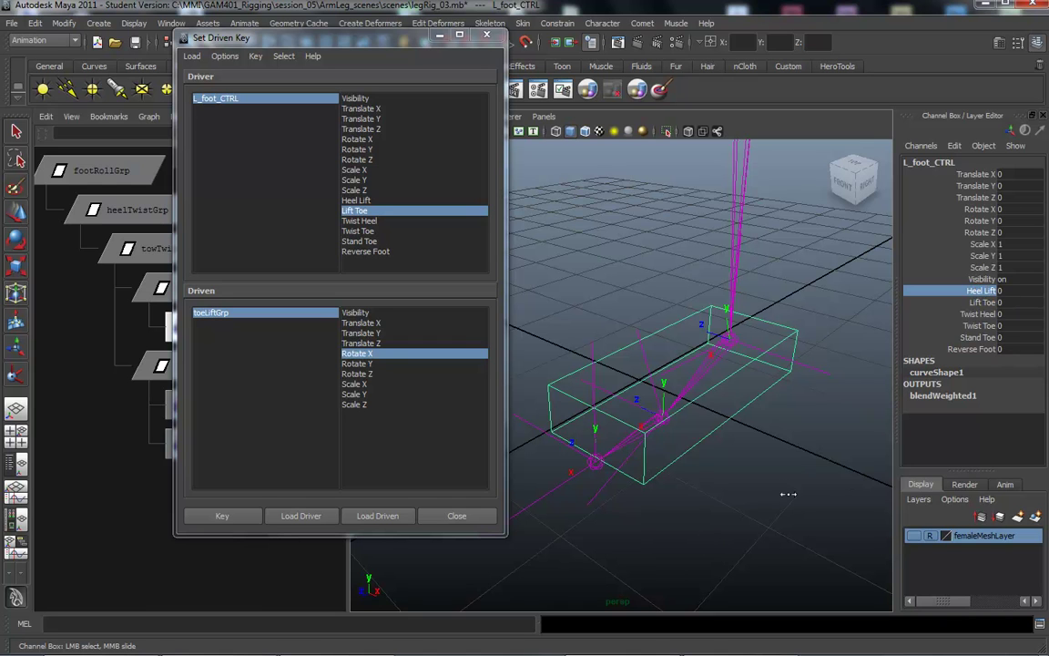
{"action": "middle_click_drag", "start_coordinate": [857, 495], "coordinate": [923, 485]}
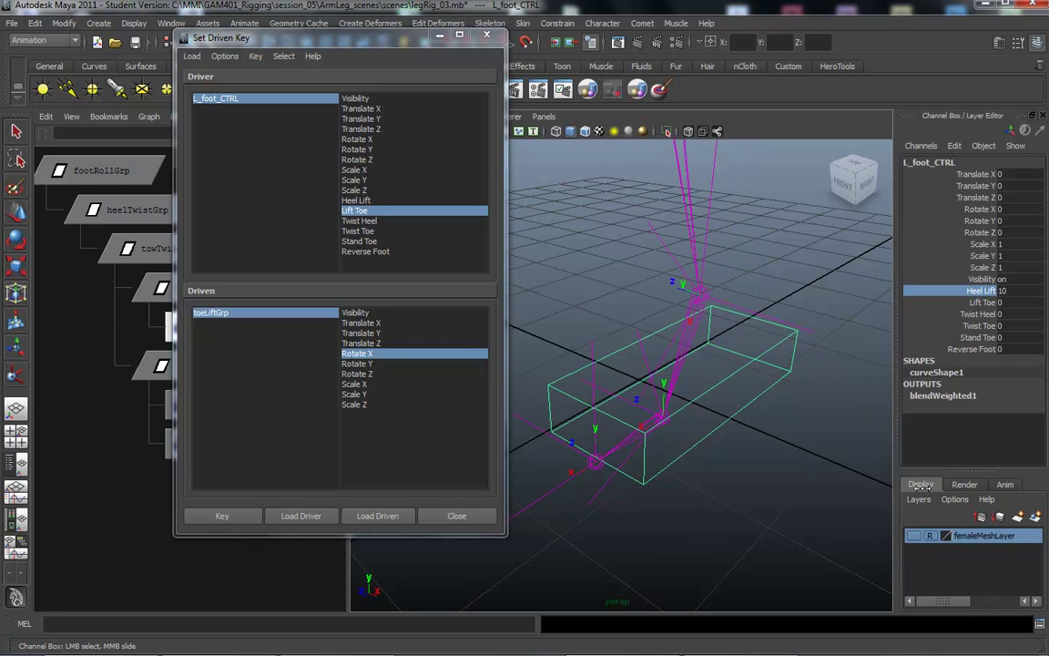
{"action": "left_click_drag", "start_coordinate": [662, 499], "coordinate": [599, 527], "text": "alt"}
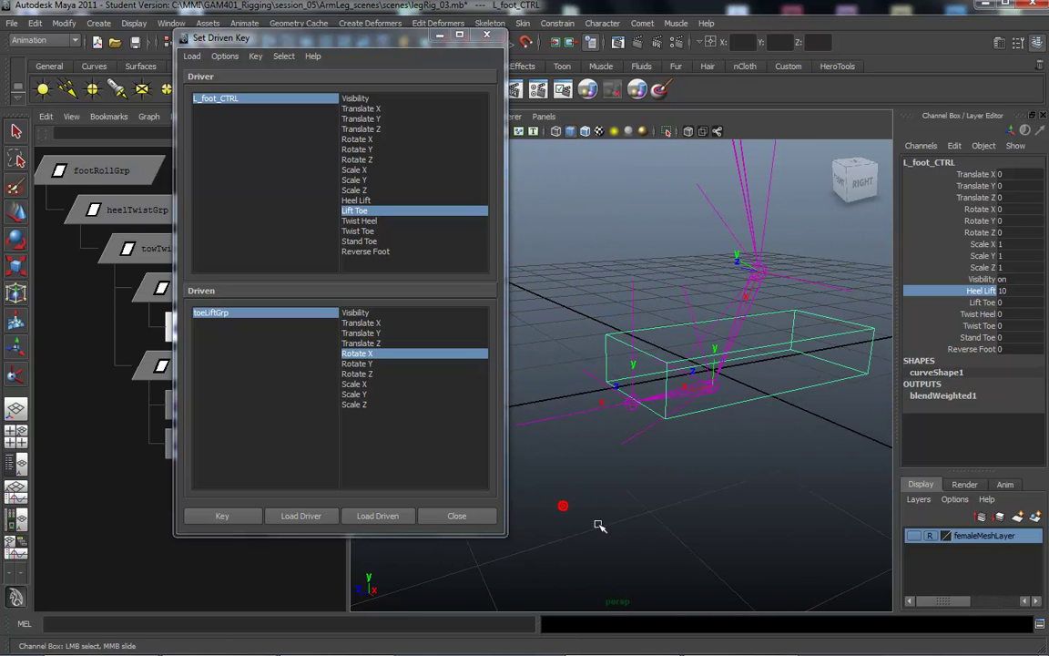
{"action": "double_click", "coordinate": [1006, 290]}
{"action": "type", "text": "0"}
{"action": "key", "text": "Return"}
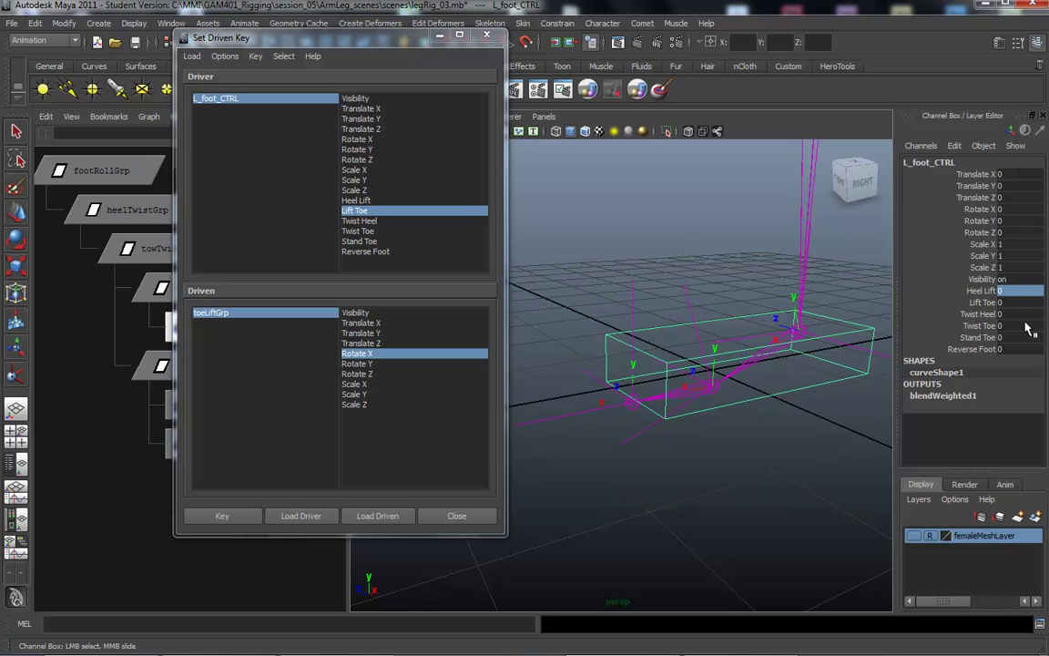
{"action": "left_click", "coordinate": [985, 302]}
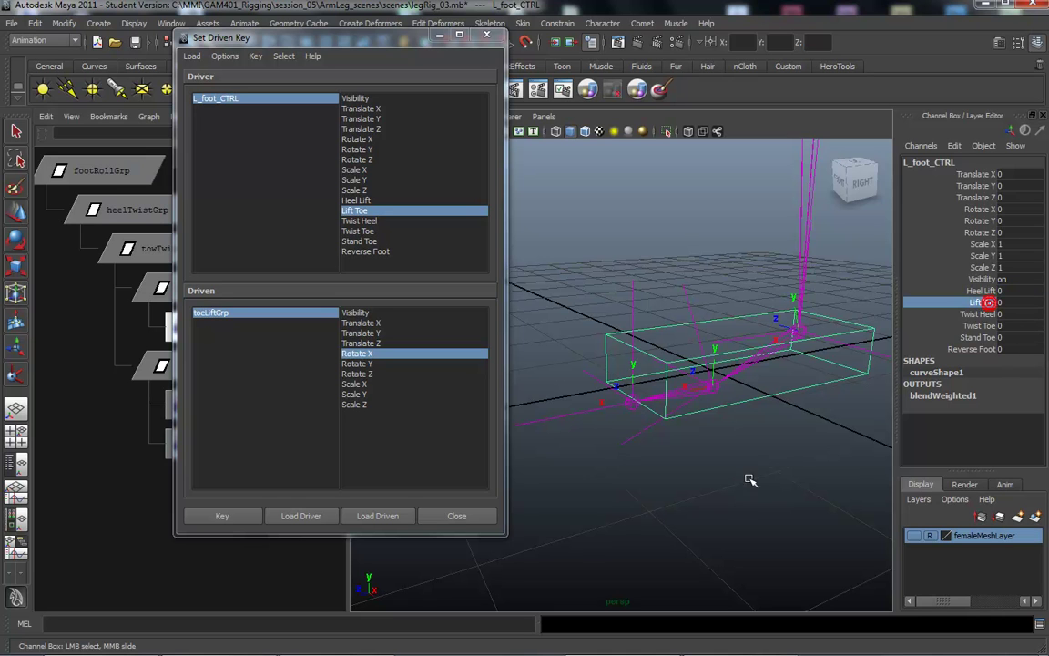
{"action": "left_click_drag", "start_coordinate": [704, 513], "coordinate": [624, 511], "text": "alt"}
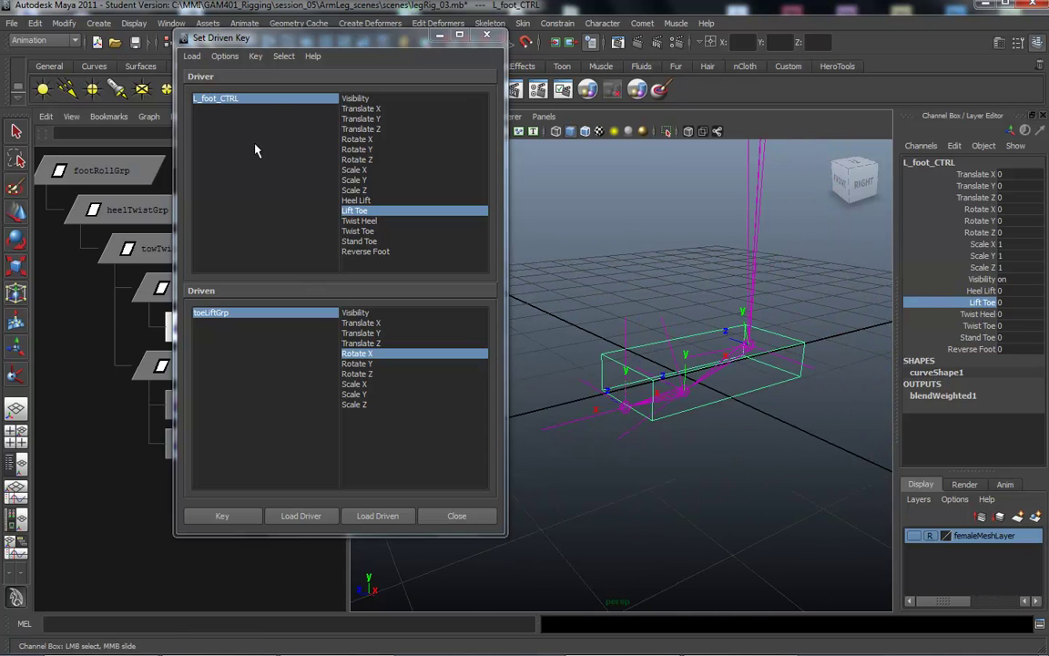
- Select toeLiftGrp in the hierarchy and reload it as the driven object for Set Driven Key
{"action": "left_click", "coordinate": [202, 98]}
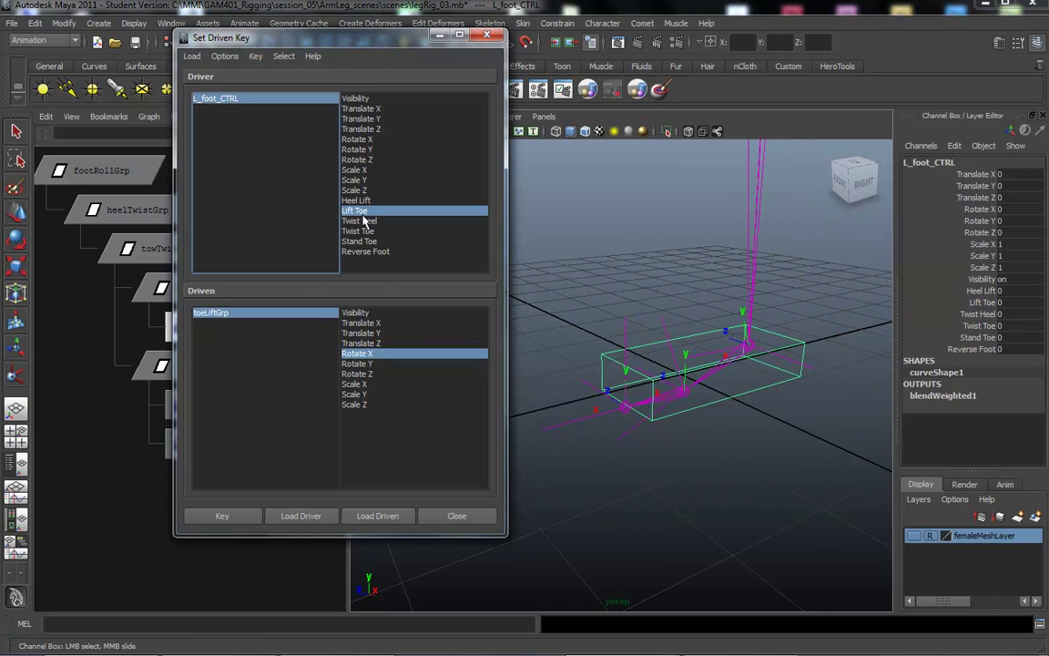
{"action": "left_click", "coordinate": [218, 314]}
{"action": "mouse_move", "coordinate": [235, 38]}
{"action": "left_mouse_down"}
{"action": "mouse_move", "coordinate": [385, 33]}
{"action": "mouse_move", "coordinate": [321, 59]}
{"action": "left_mouse_up"}
{"action": "left_click", "coordinate": [201, 365]}
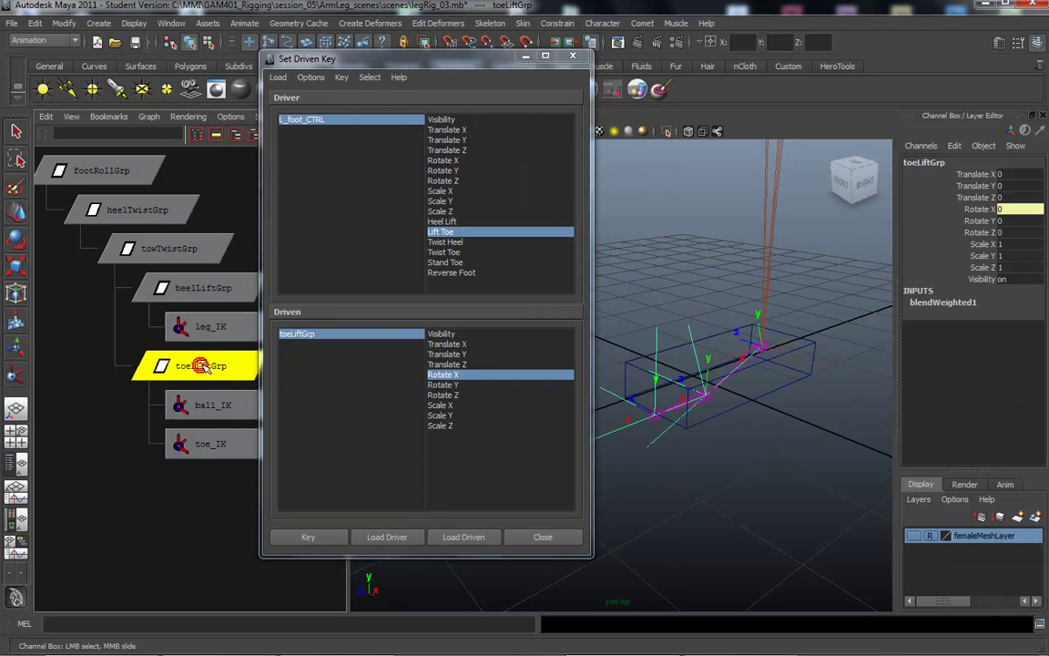
{"action": "left_click", "coordinate": [480, 536]}
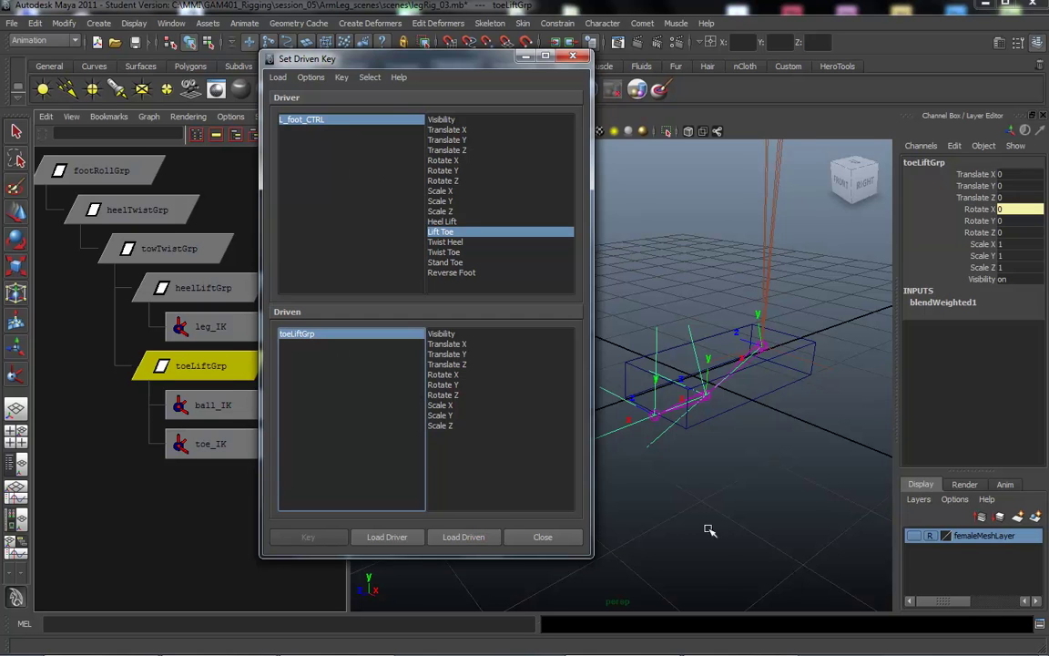
- Try rotating toeLiftGrp about its X axis and undo the rotation
{"action": "key", "text": "e"}
{"action": "left_click_drag", "start_coordinate": [656, 390], "coordinate": [679, 364]}
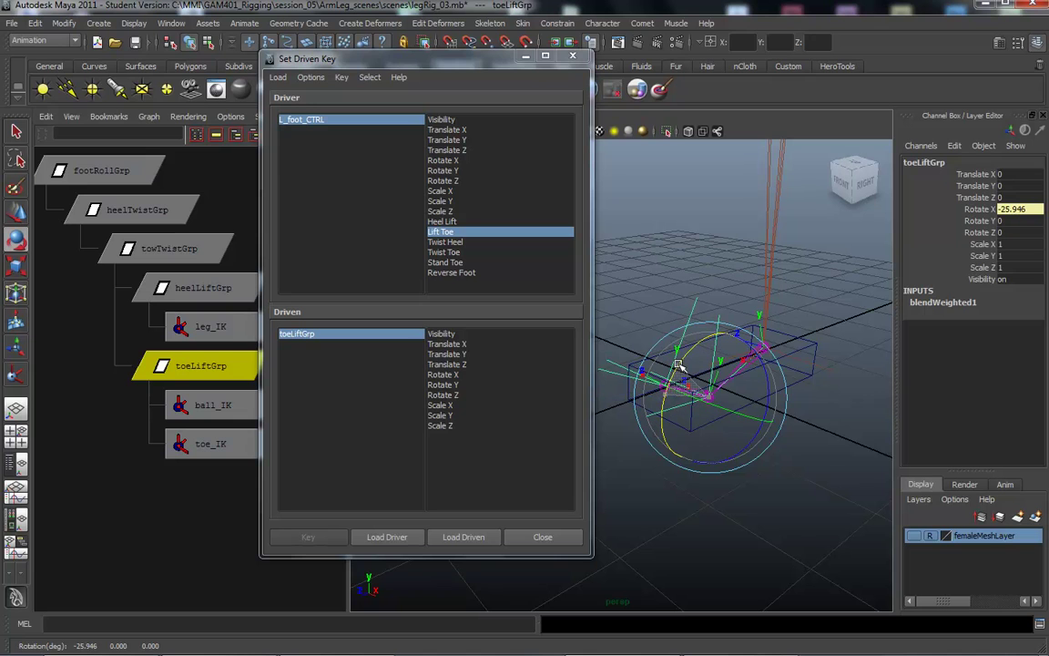
{"action": "key", "text": "ctrl+z"}
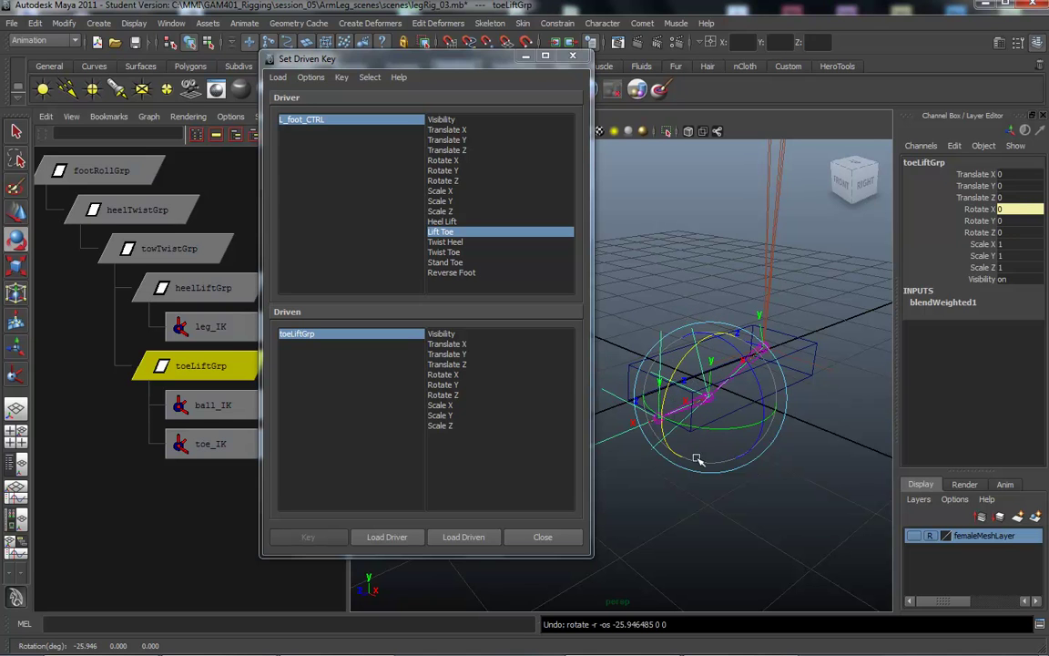
- Choose toeLiftGrp's Rotate X as the driven attribute and key it at 0 against Lift Toe at 0
{"action": "left_click", "coordinate": [443, 375]}
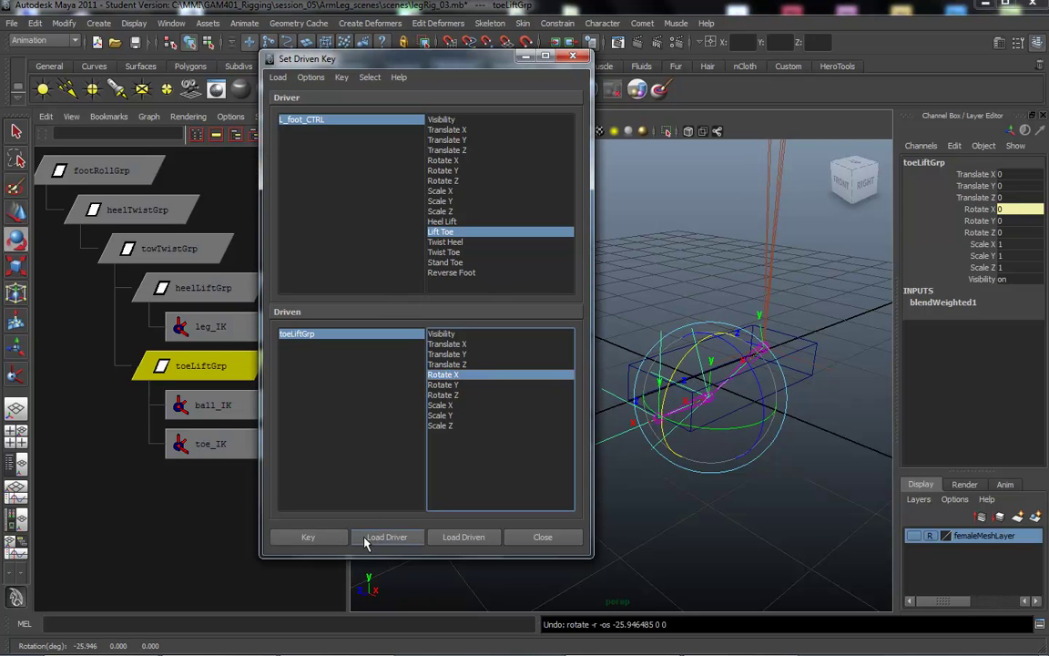
{"action": "left_click", "coordinate": [308, 537]}
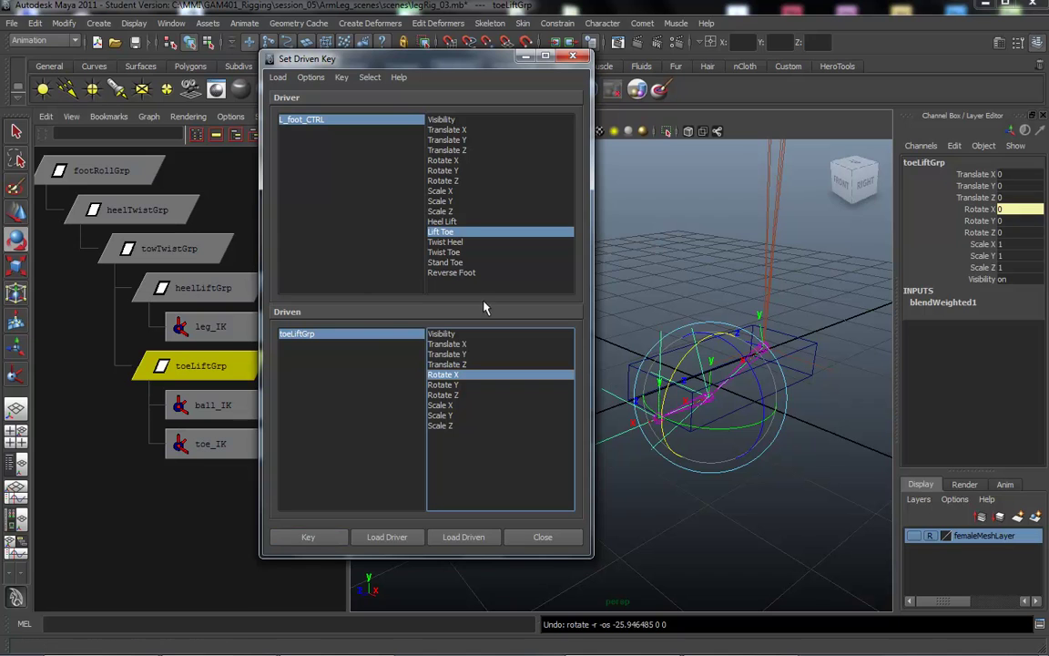
{"action": "left_click", "coordinate": [308, 537]}
- Select L_foot_CTRL and set its Lift Toe to 10
{"action": "left_click", "coordinate": [289, 121]}
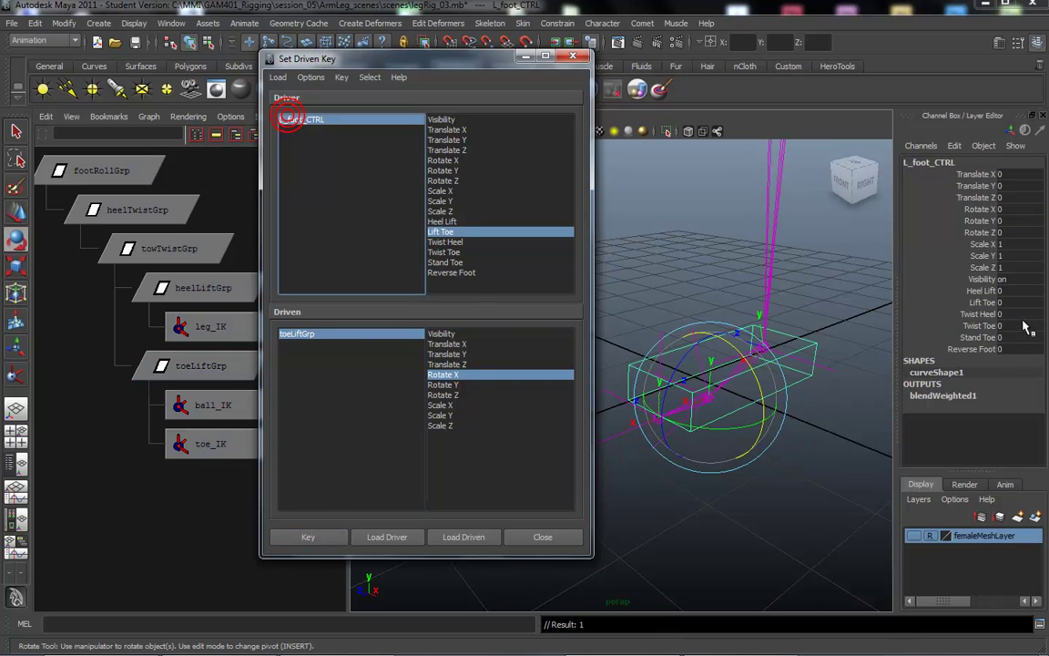
{"action": "left_click", "coordinate": [1002, 303]}
{"action": "left_click", "coordinate": [1007, 303]}
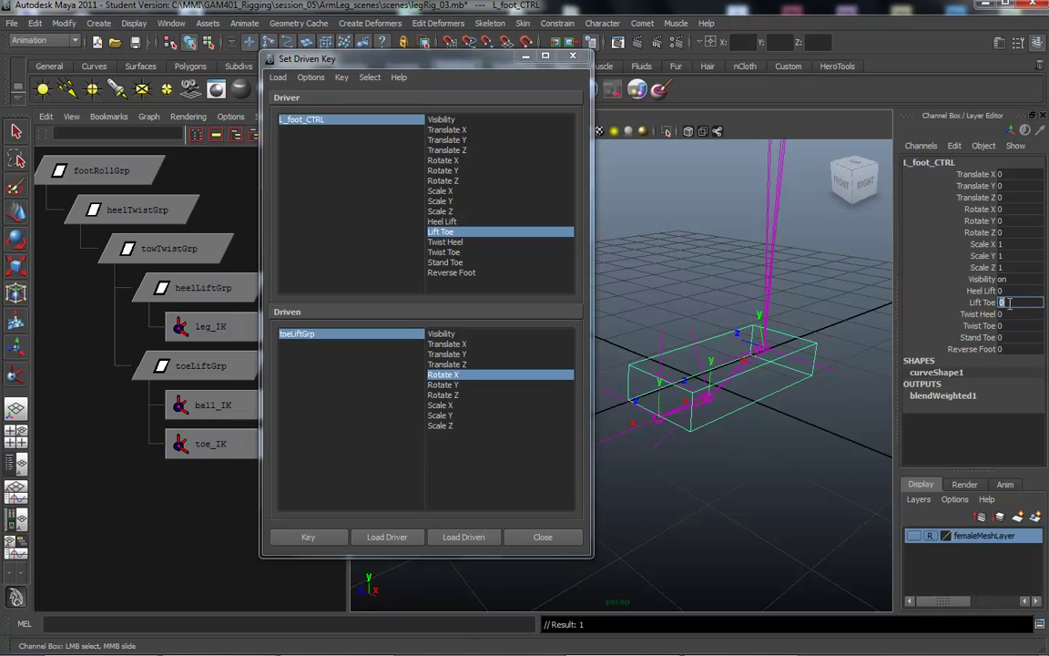
{"action": "key", "text": "Return"}
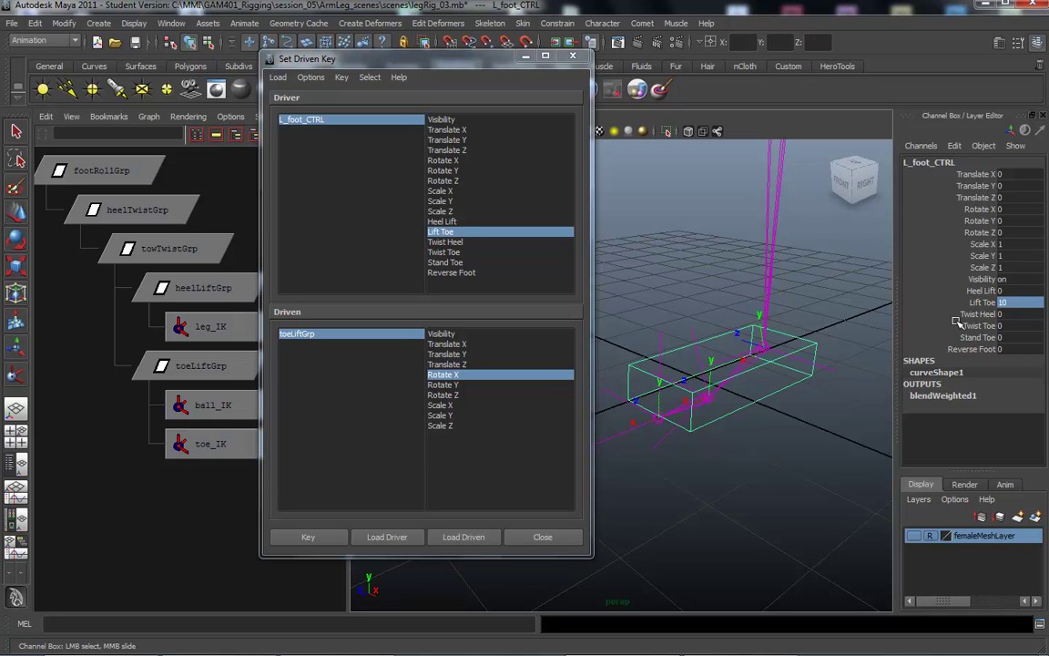
- Set toeLiftGrp's Rotate X to -40 and key it against the Lift Toe of L_foot_CTRL
{"action": "left_click", "coordinate": [324, 339]}
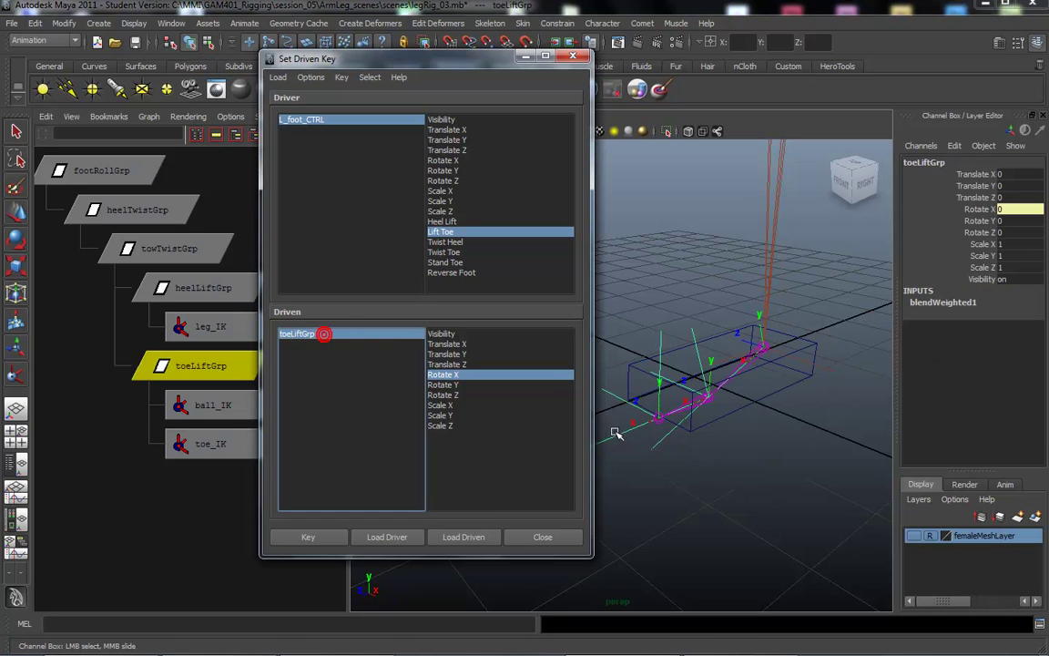
{"action": "key", "text": "ctrl+a"}
{"action": "key", "text": "e"}
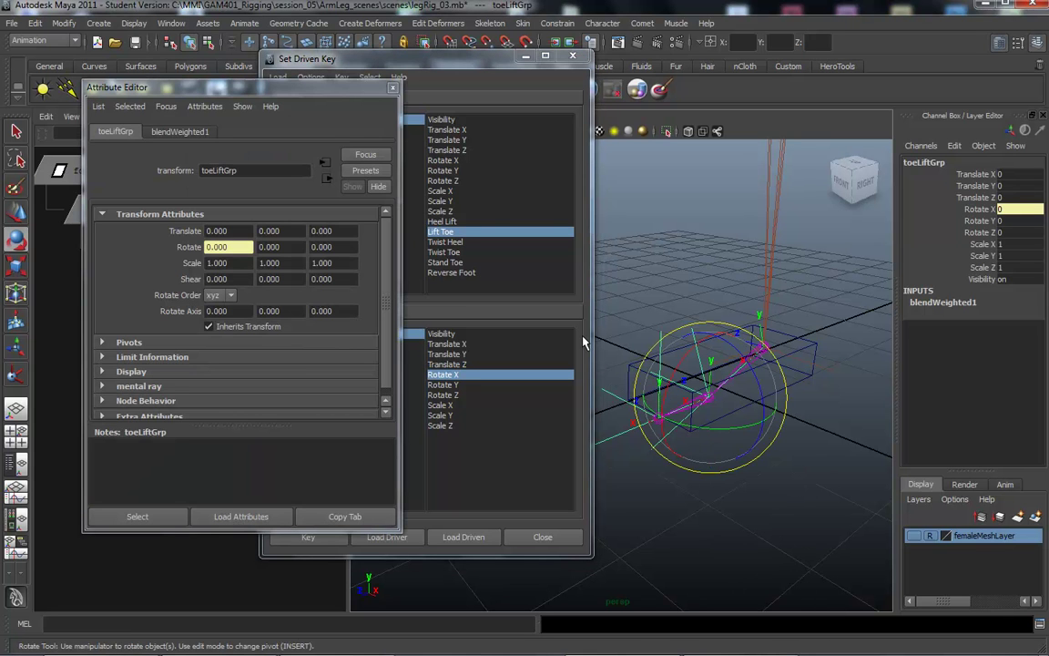
{"action": "left_click", "coordinate": [392, 87]}
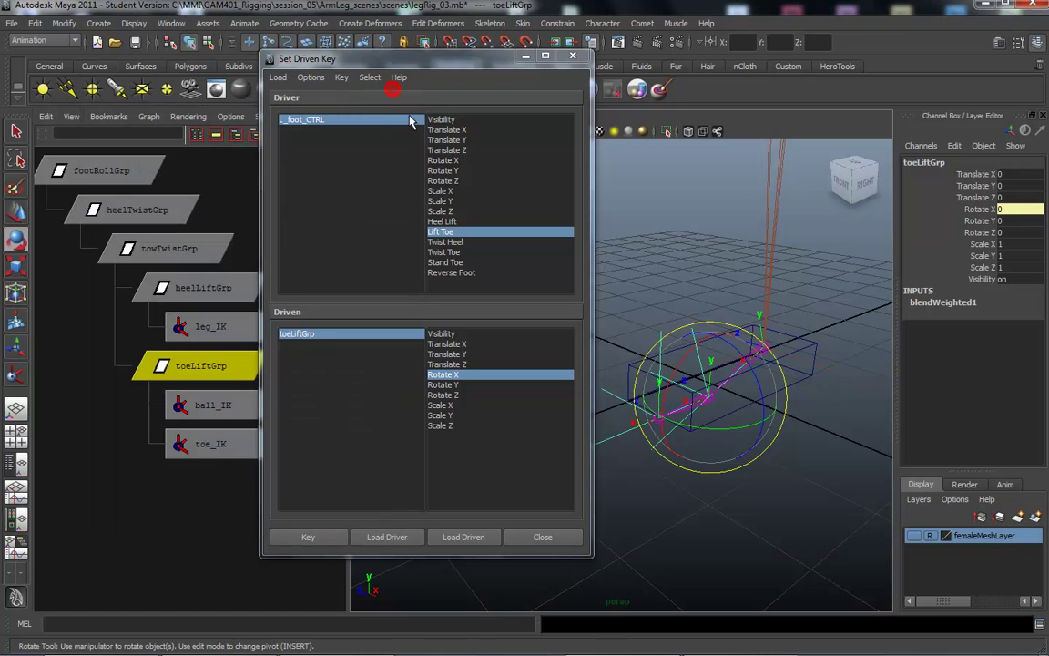
{"action": "left_click_drag", "start_coordinate": [675, 373], "coordinate": [697, 344]}
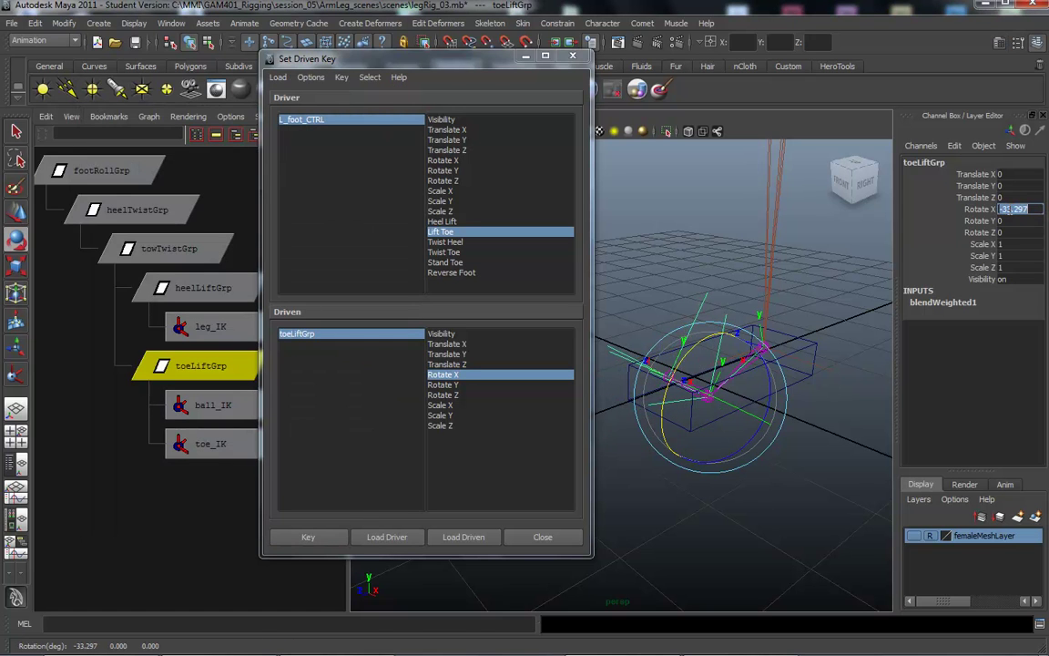
{"action": "type", "text": "-4"}
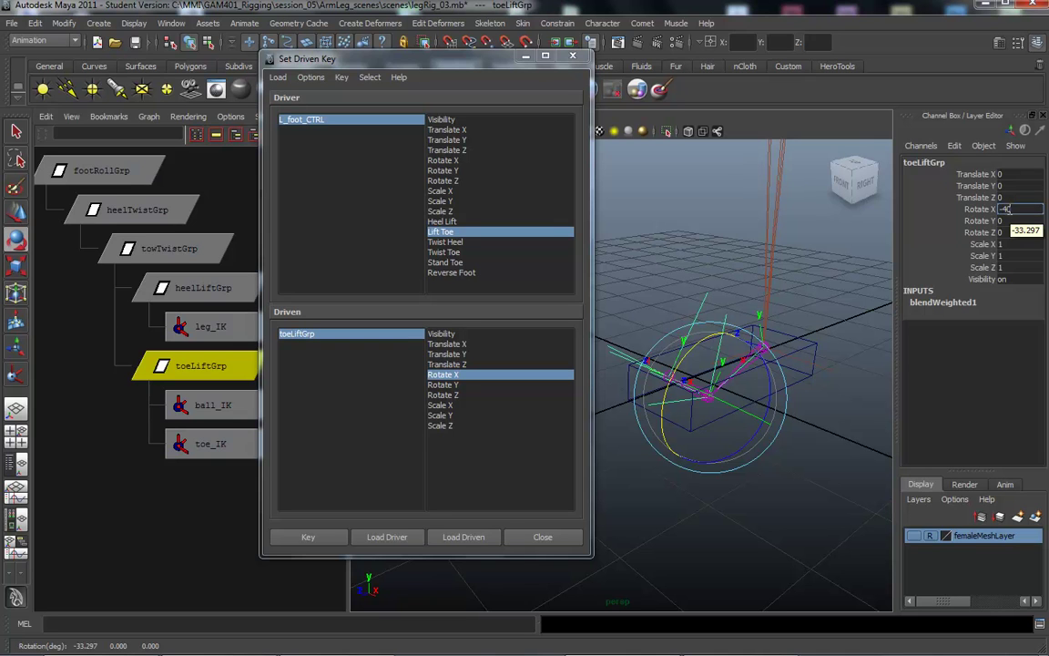
{"action": "type", "text": "0"}
{"action": "key", "text": "Return"}
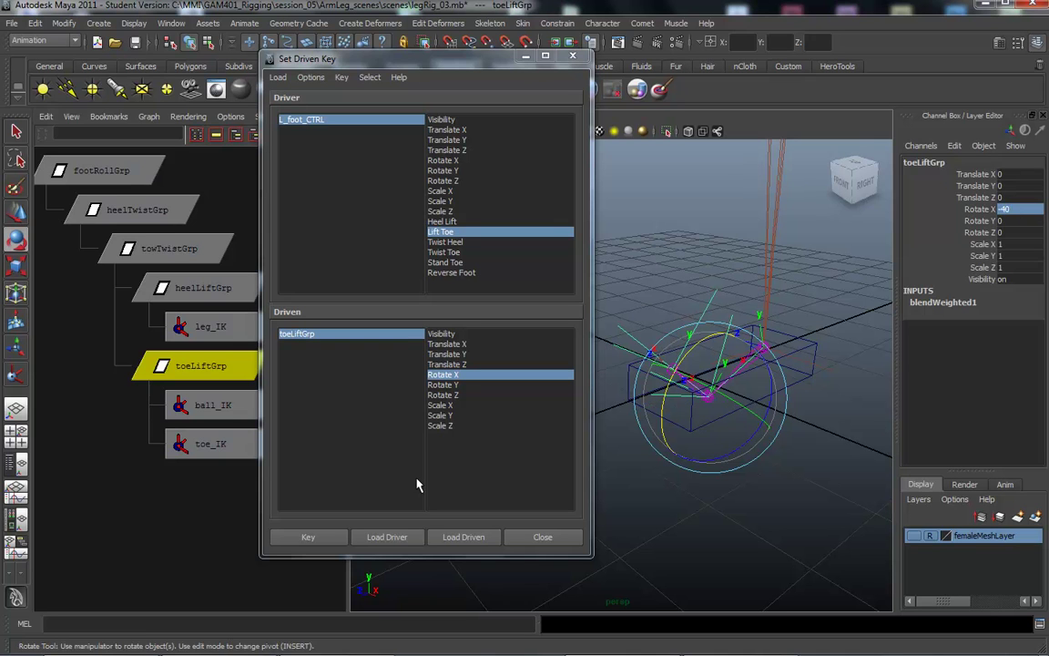
{"action": "left_click", "coordinate": [321, 539]}
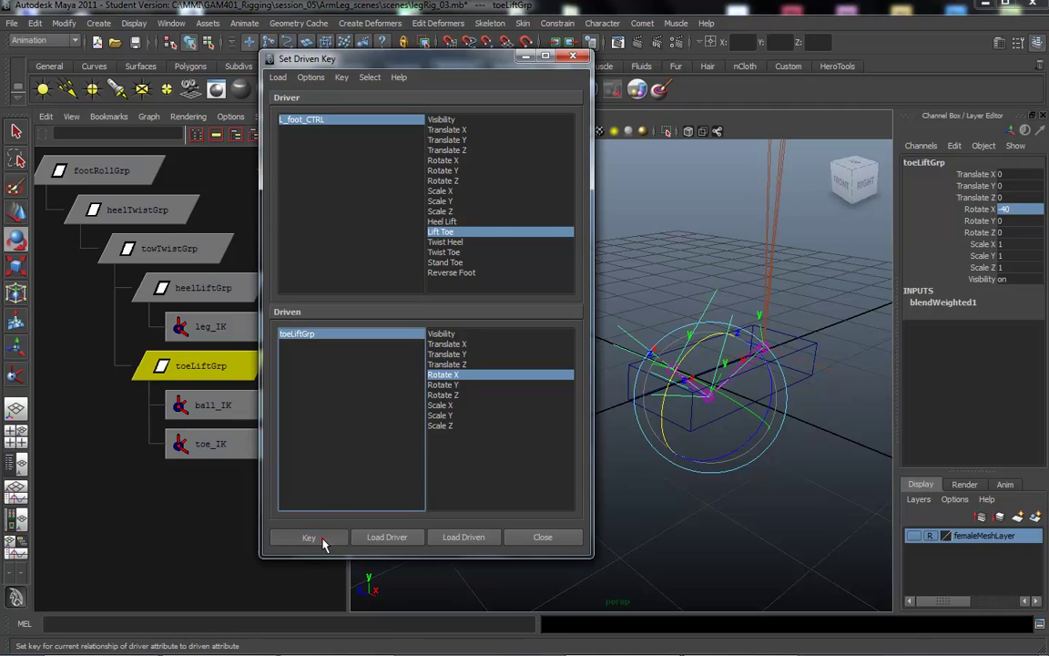
- Test the toe motion by lowering the Lift Toe of L_foot_CTRL to 0.1, and try its Reverse Foot attribute
{"action": "left_click", "coordinate": [306, 122]}
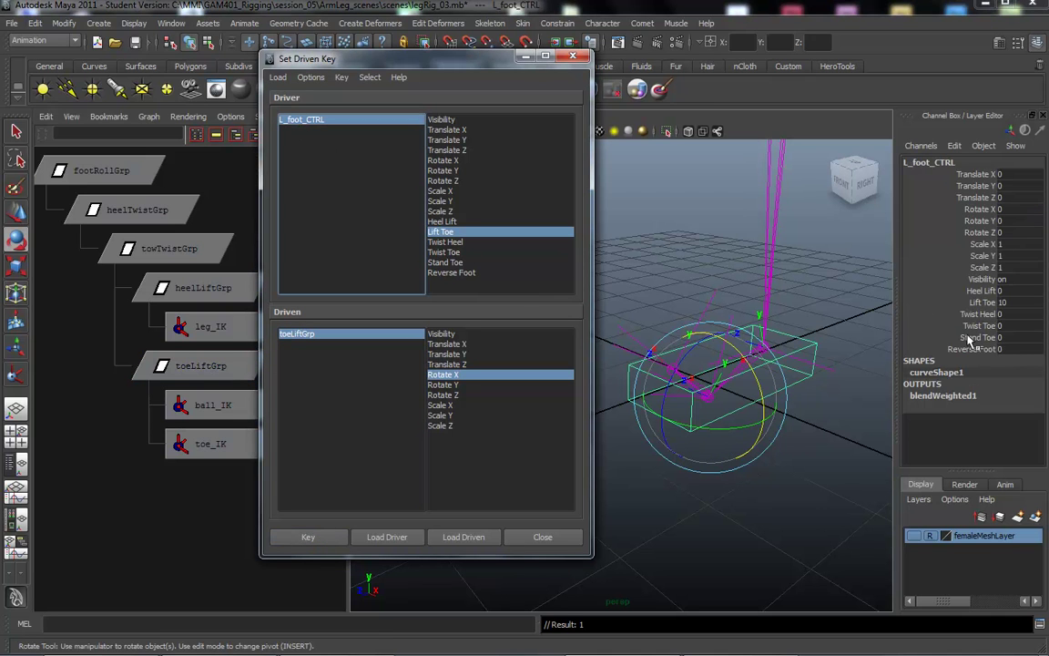
{"action": "left_click", "coordinate": [982, 302]}
{"action": "middle_click_drag", "start_coordinate": [719, 503], "coordinate": [695, 499]}
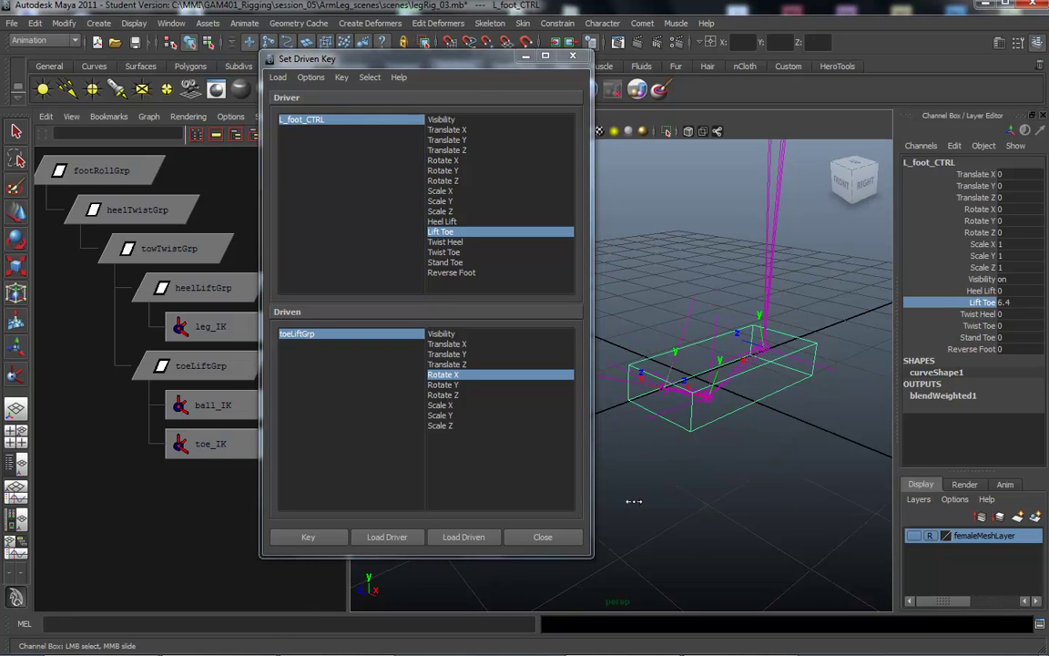
{"action": "left_click", "coordinate": [976, 350]}
{"action": "middle_click_drag", "start_coordinate": [761, 511], "coordinate": [678, 510]}
{"action": "left_click", "coordinate": [976, 337]}
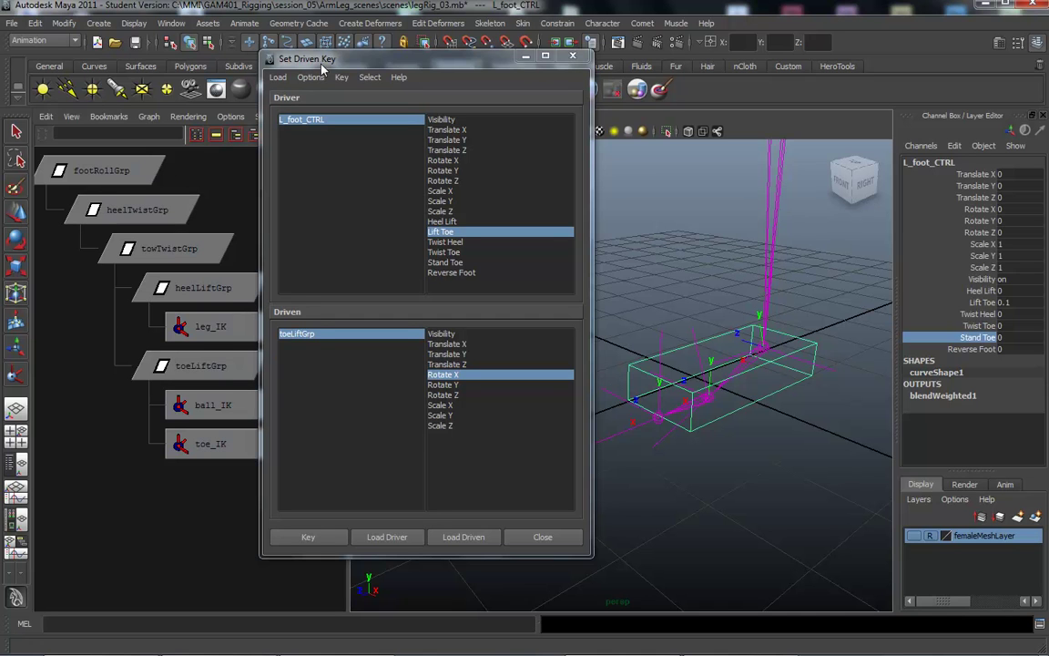
- Load towTwistGrp as the driven object and choose Stand Toe of L_foot_CTRL as the driver attribute
{"action": "left_click_drag", "start_coordinate": [321, 69], "coordinate": [330, 64]}
{"action": "left_click", "coordinate": [96, 170]}
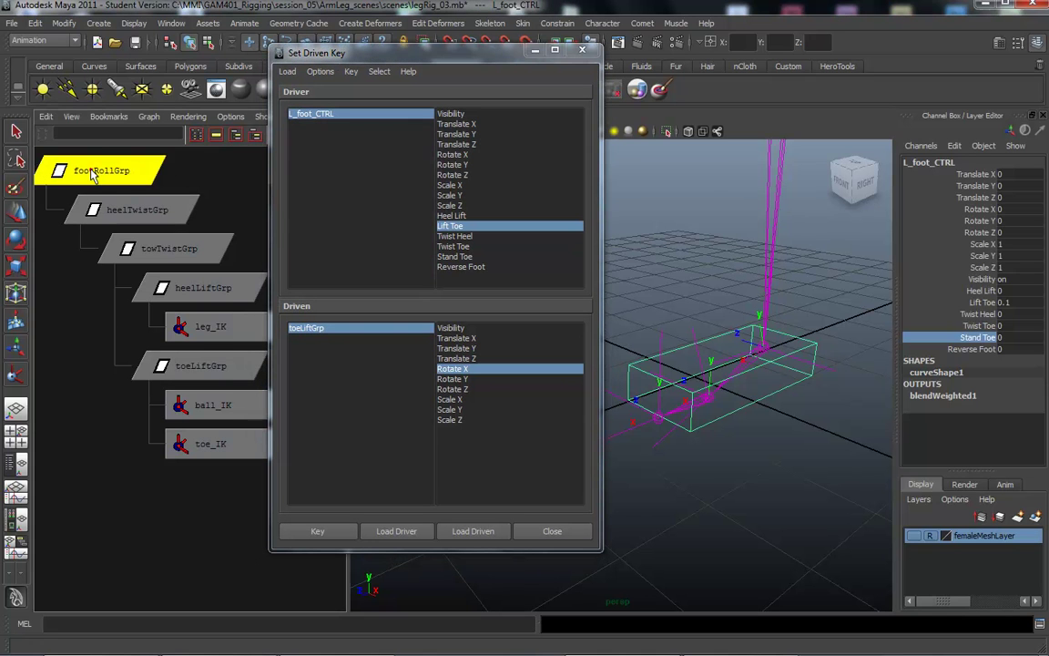
{"action": "left_click", "coordinate": [170, 257]}
{"action": "left_click_drag", "start_coordinate": [401, 52], "coordinate": [392, 50]}
{"action": "left_click", "coordinate": [473, 529]}
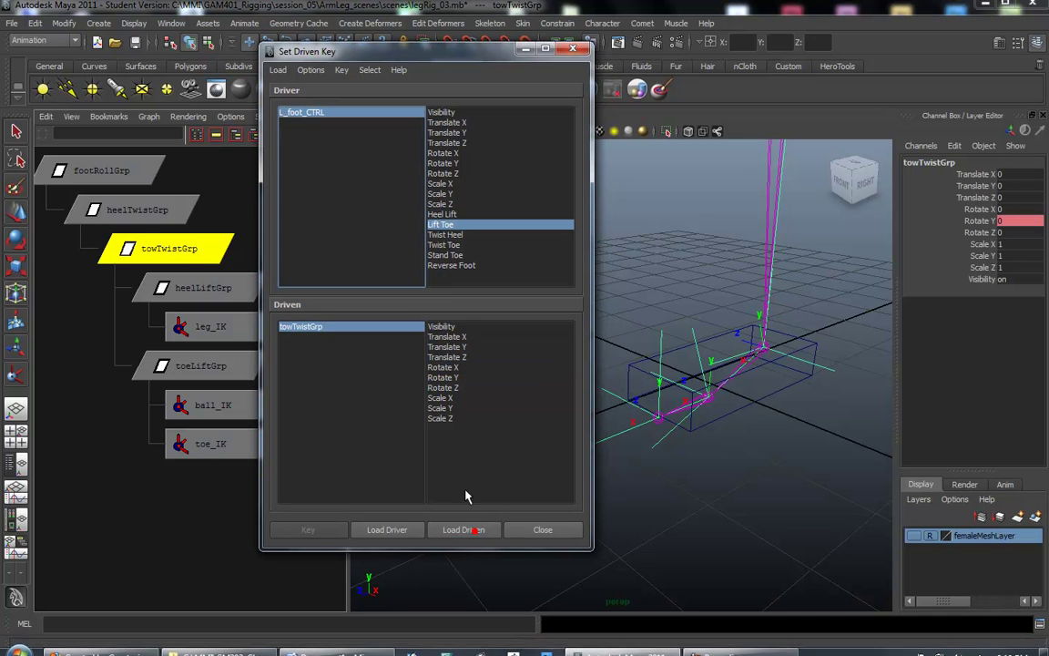
{"action": "left_click", "coordinate": [446, 265]}
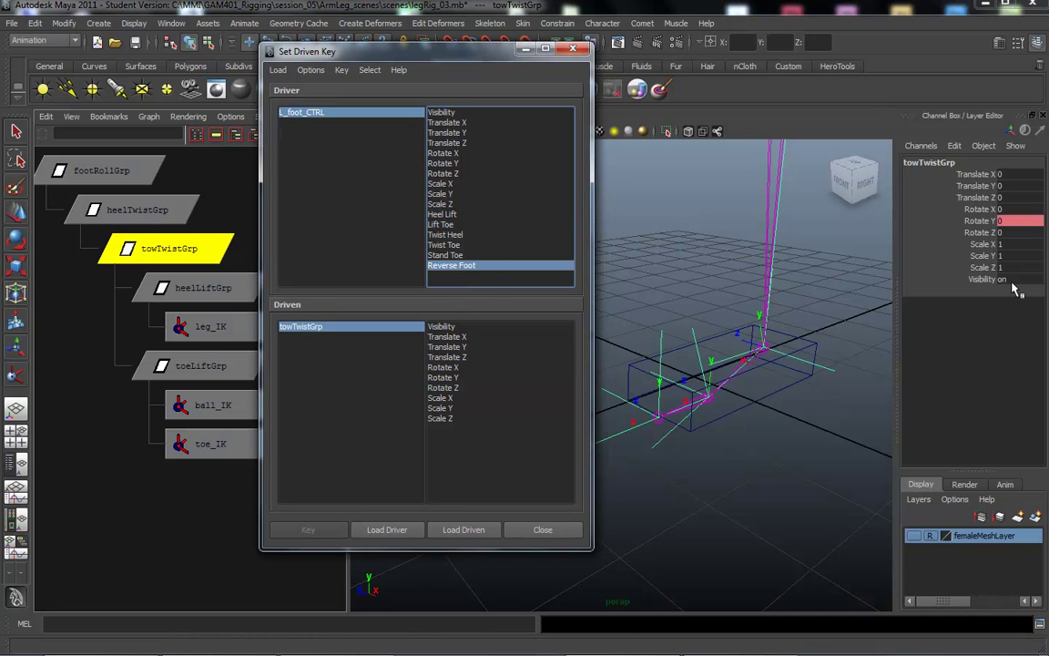
{"action": "left_click", "coordinate": [446, 255]}
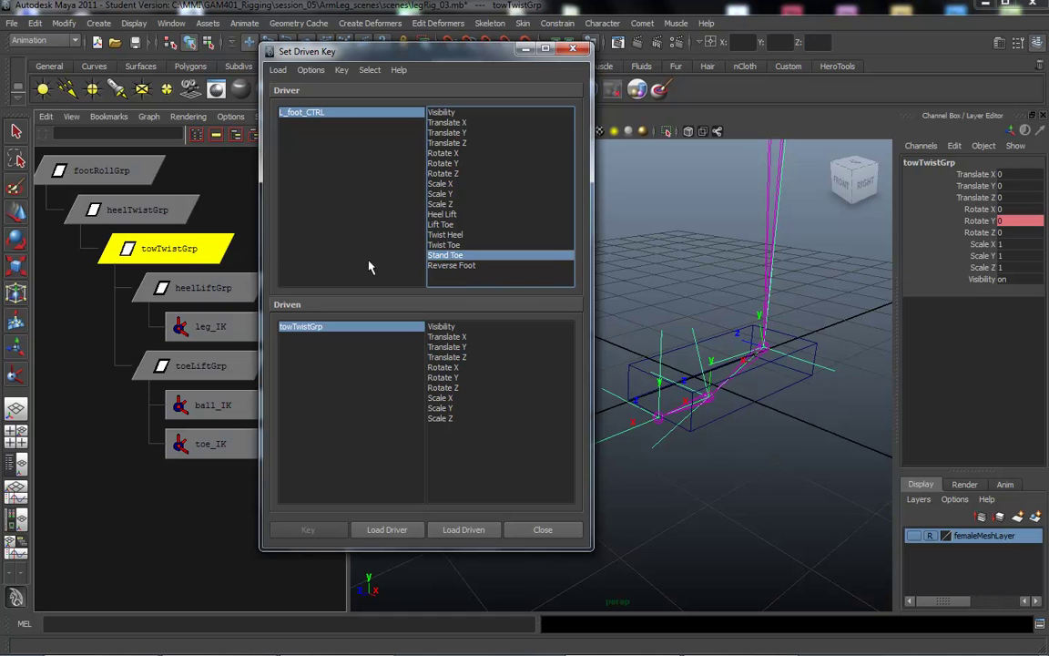
- Try rotating towTwistGrp about its X axis in the viewport and undo the rotation
{"action": "left_click_drag", "start_coordinate": [374, 49], "coordinate": [316, 60]}
{"action": "mouse_move", "coordinate": [643, 462]}
{"action": "left_mouse_down", "text": "alt"}
{"action": "mouse_move", "coordinate": [651, 484]}
{"action": "mouse_move", "coordinate": [644, 476]}
{"action": "left_mouse_up", "text": "alt"}
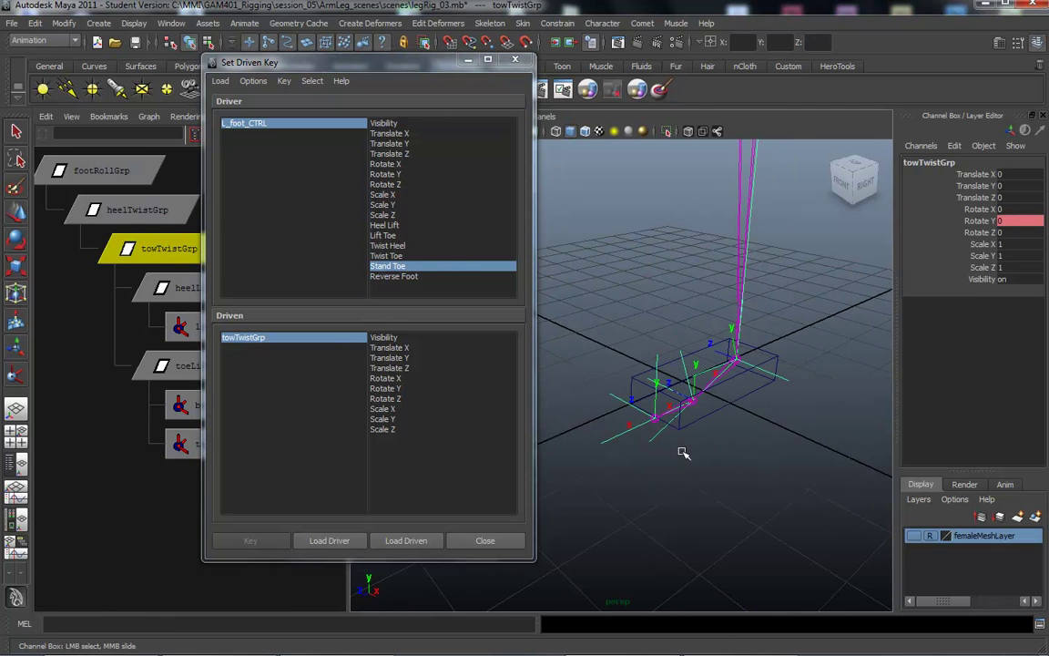
{"action": "key", "text": "e"}
{"action": "left_click_drag", "start_coordinate": [628, 384], "coordinate": [613, 397]}
{"action": "key", "text": "ctrl+z"}
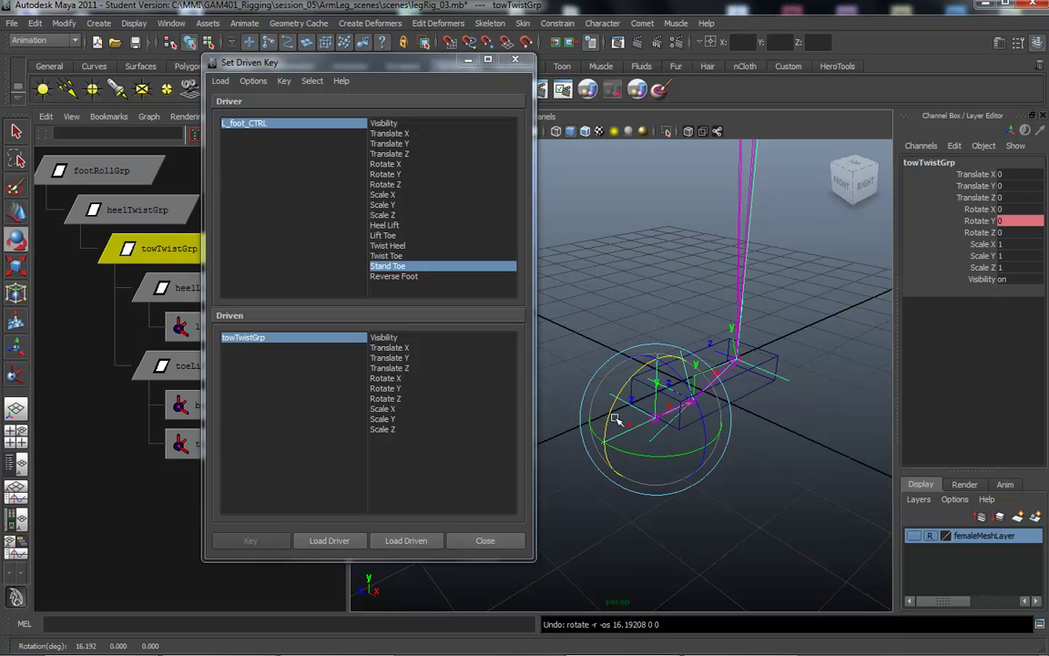
- Key towTwistGrp's Rotate X at 0 against Stand Toe, and set the Stand Toe of L_foot_CTRL to 10
{"action": "left_click", "coordinate": [387, 378]}
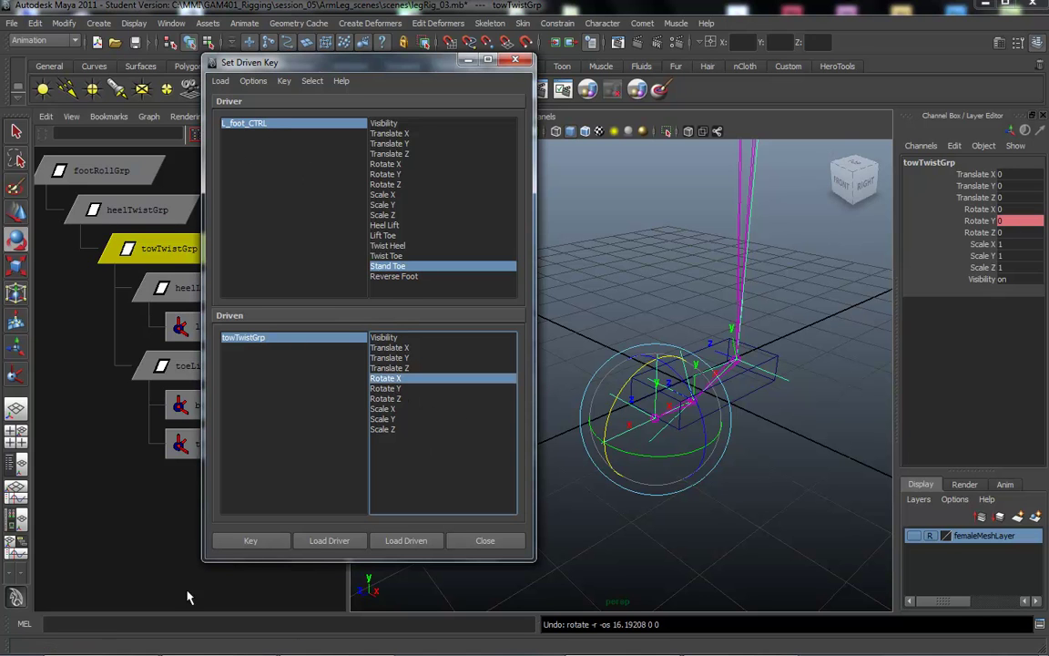
{"action": "left_click", "coordinate": [247, 542]}
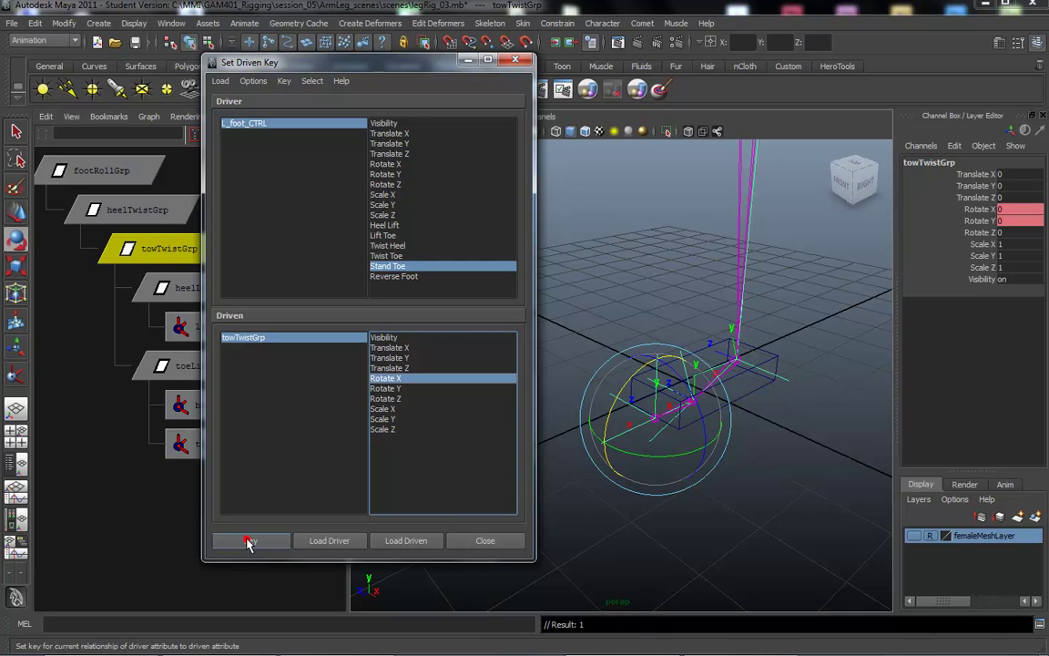
{"action": "left_click", "coordinate": [258, 127]}
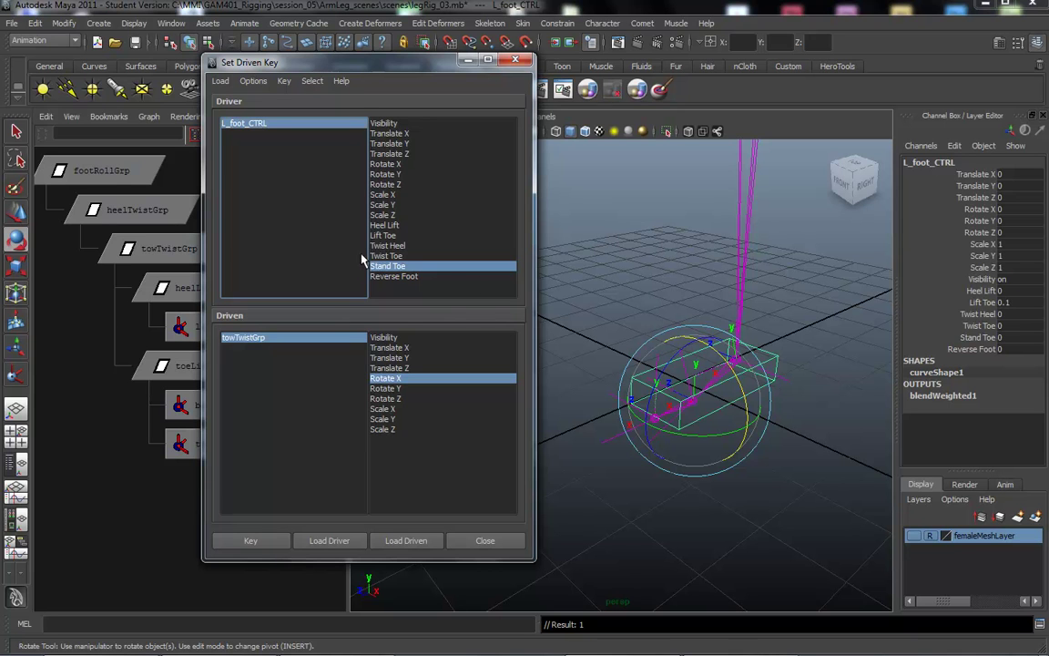
{"action": "double_click", "coordinate": [1029, 337]}
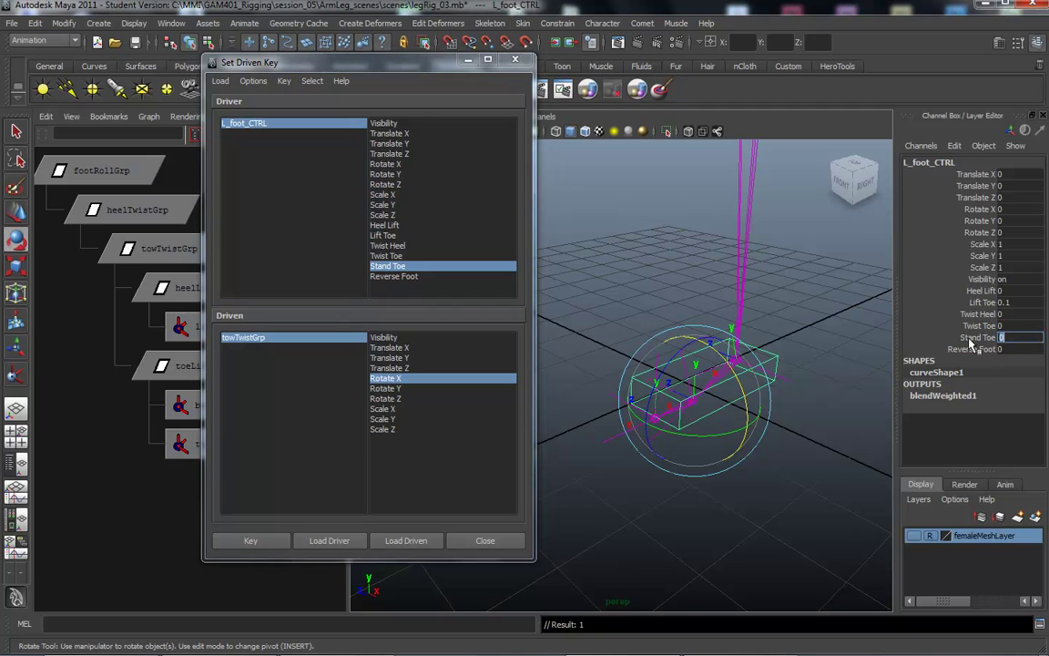
{"action": "key", "text": "Return"}
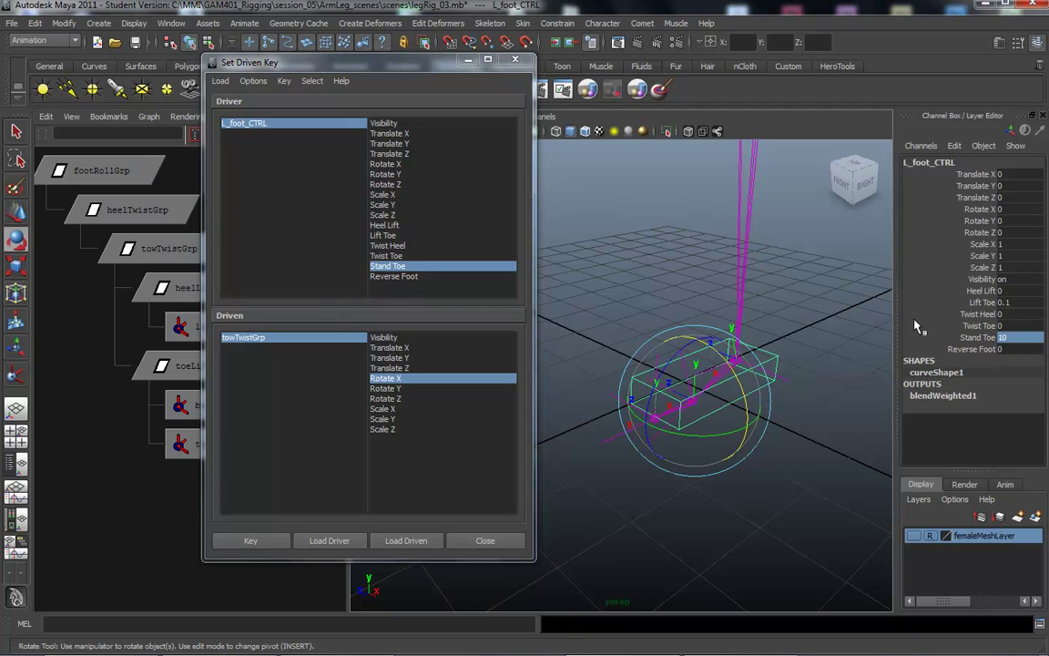
- Set towTwistGrp's Rotate X to 35, key it against the Stand Toe of L_foot_CTRL, and minimize the Set Driven Key window
{"action": "left_click", "coordinate": [260, 340]}
{"action": "left_click", "coordinate": [383, 378]}
{"action": "left_click_drag", "start_coordinate": [650, 364], "coordinate": [620, 397]}
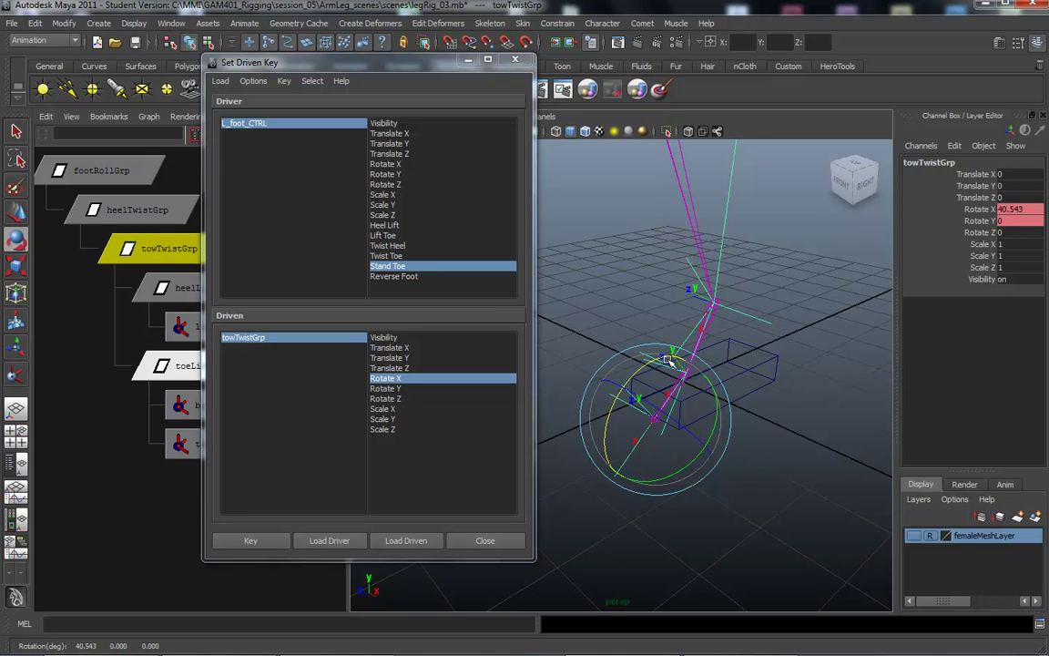
{"action": "double_click", "coordinate": [1016, 209]}
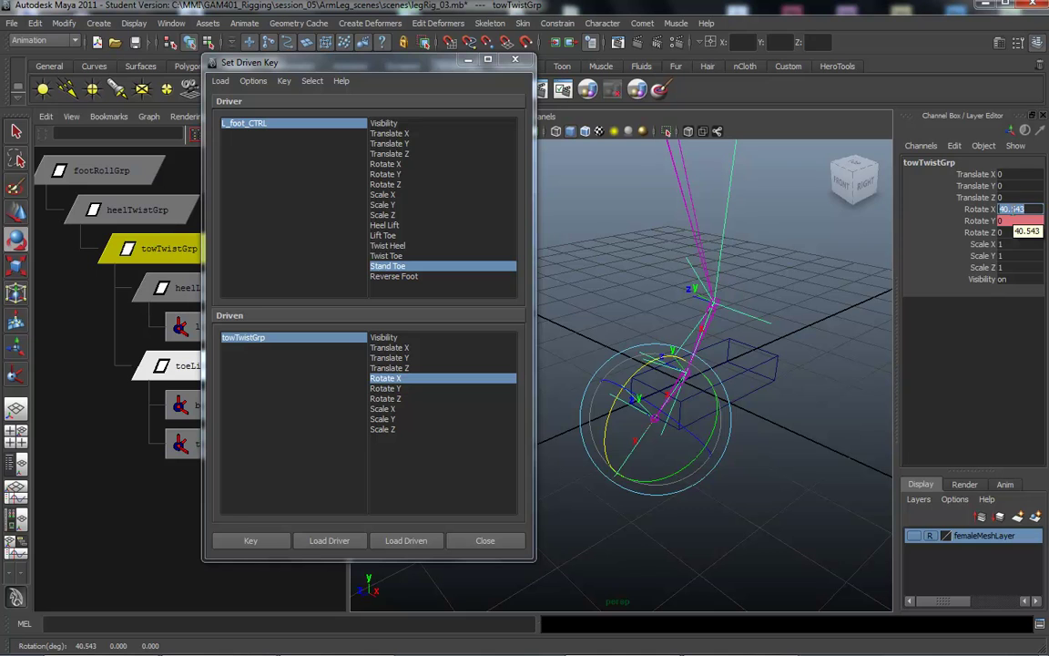
{"action": "type", "text": "35"}
{"action": "key", "text": "Return"}
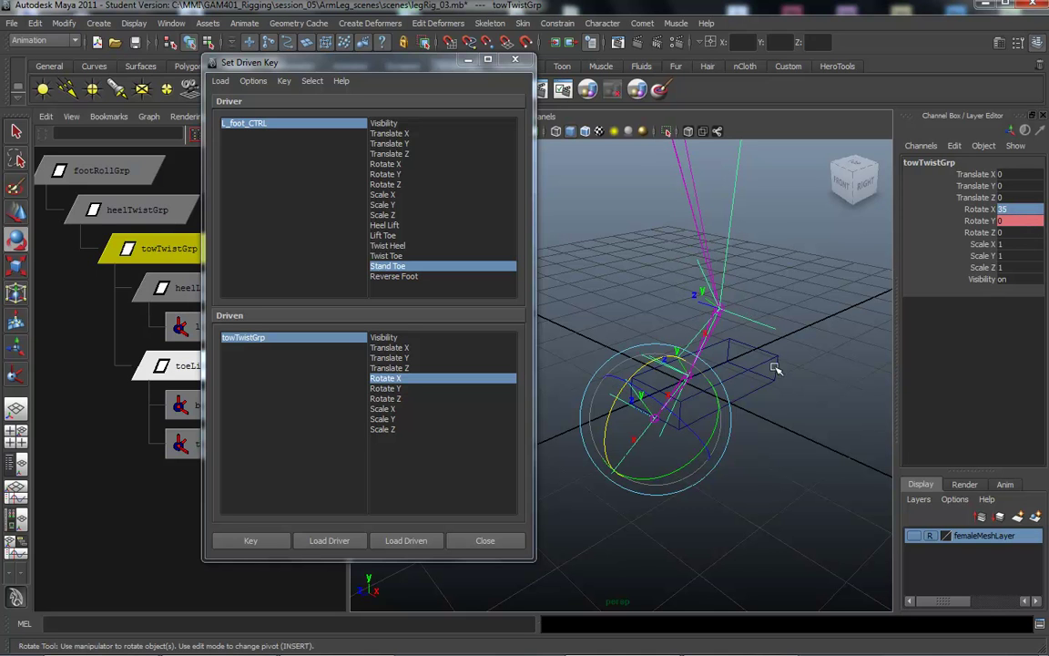
{"action": "left_click", "coordinate": [247, 540]}
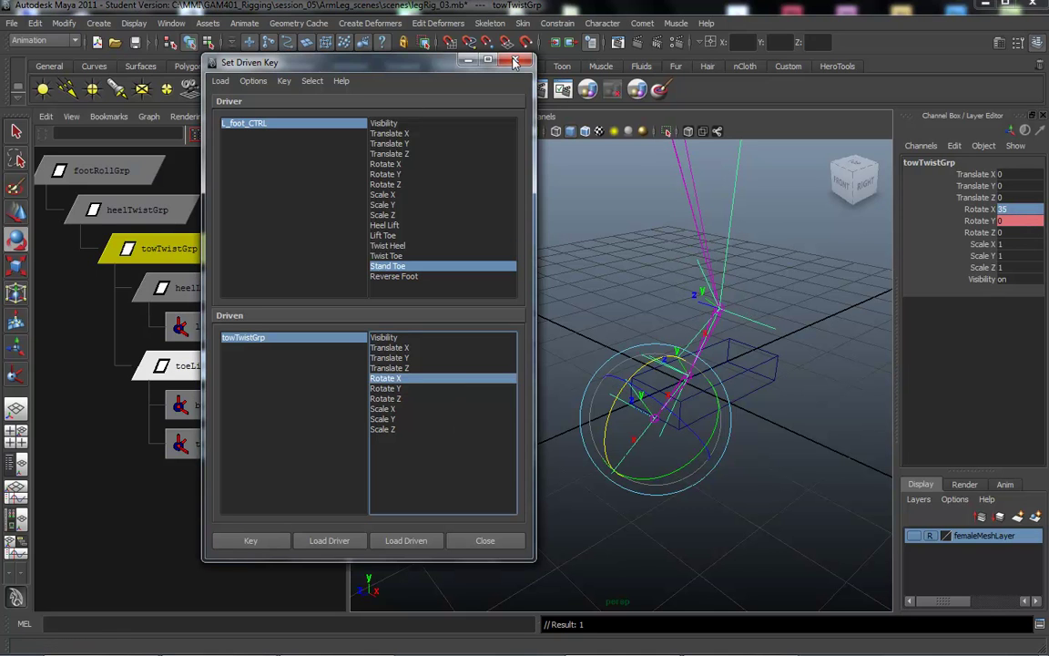
{"action": "left_click", "coordinate": [472, 60]}
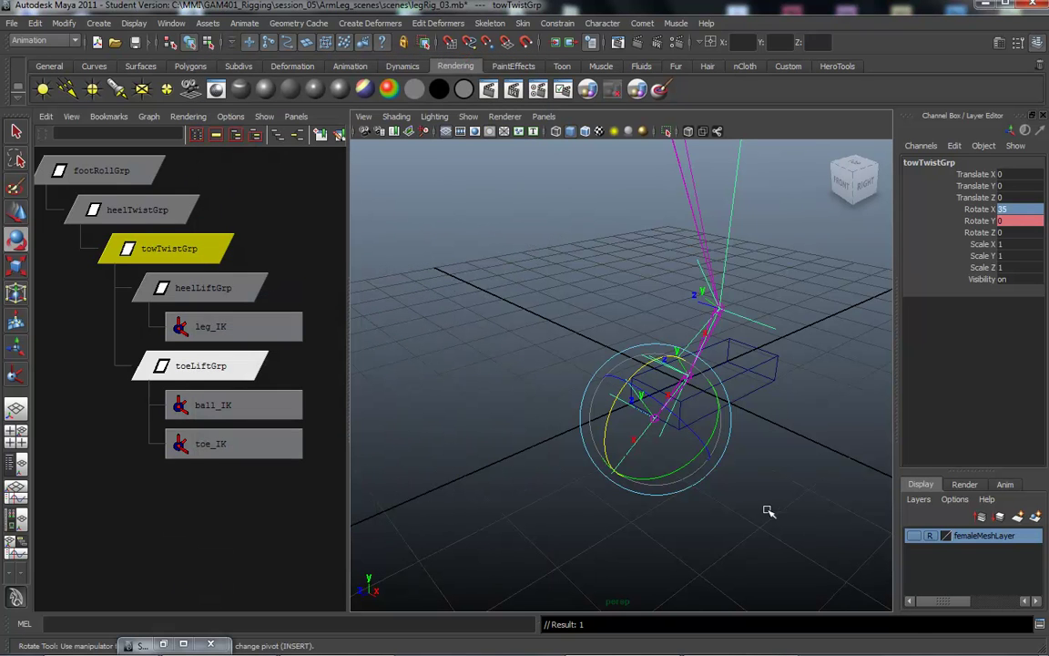
- Select L_foot_CTRL and reset its Stand Toe and Lift Toe to 0
{"action": "left_click", "coordinate": [738, 390]}
{"action": "middle_click_drag", "start_coordinate": [751, 518], "coordinate": [685, 521], "text": "alt"}
{"action": "left_click_drag", "start_coordinate": [684, 521], "coordinate": [668, 495], "text": "alt"}
{"action": "double_click", "coordinate": [1004, 339]}
{"action": "type", "text": "0"}
{"action": "key", "text": "Return"}
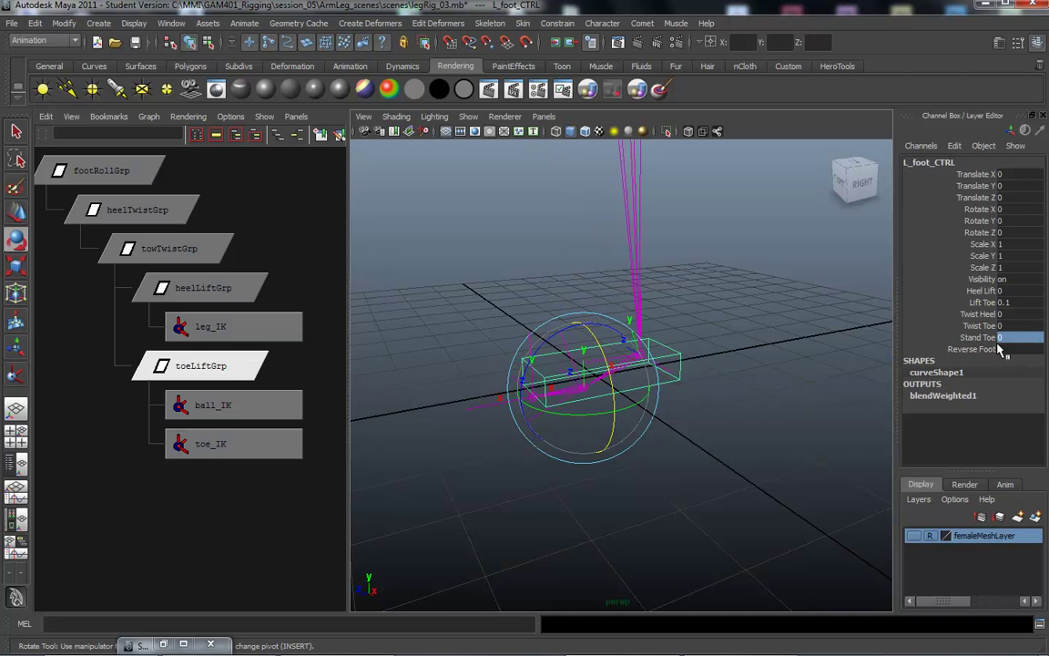
{"action": "double_click", "coordinate": [1008, 303]}
{"action": "type", "text": "0"}
{"action": "key", "text": "Return"}
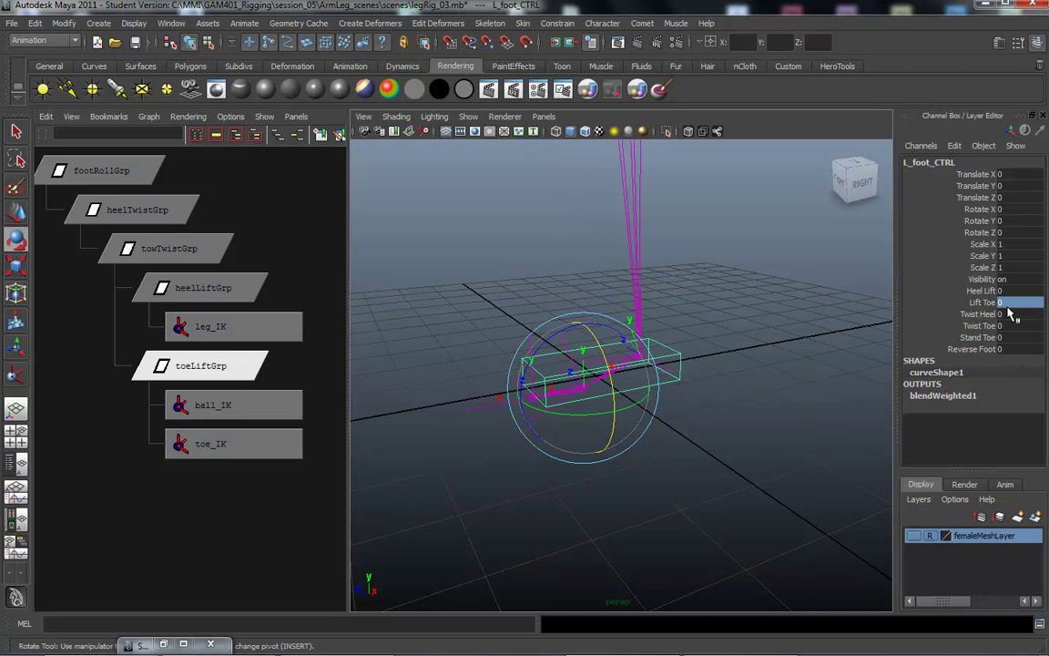
- Test the foot motion by varying Heel Lift, Twist Heel, Twist Toe, Stand Toe and Reverse Foot of L_foot_CTRL and returning each to 0
{"action": "left_click_drag", "start_coordinate": [792, 423], "coordinate": [642, 505], "text": "alt"}
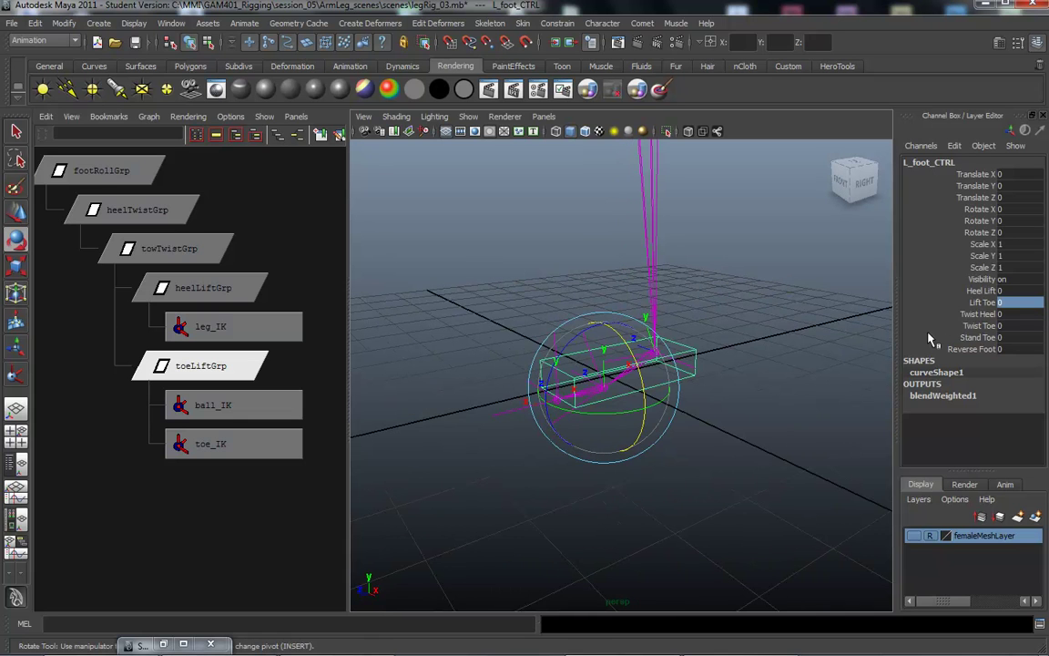
{"action": "left_click", "coordinate": [972, 303]}
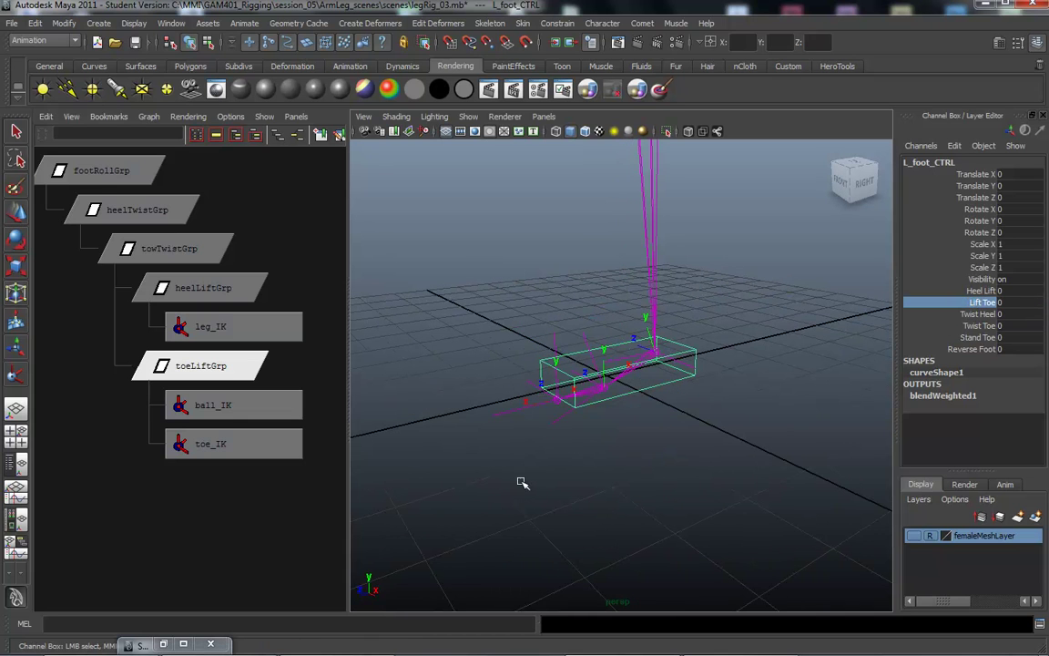
{"action": "left_click", "coordinate": [981, 291]}
{"action": "middle_click_drag", "start_coordinate": [696, 487], "coordinate": [654, 499]}
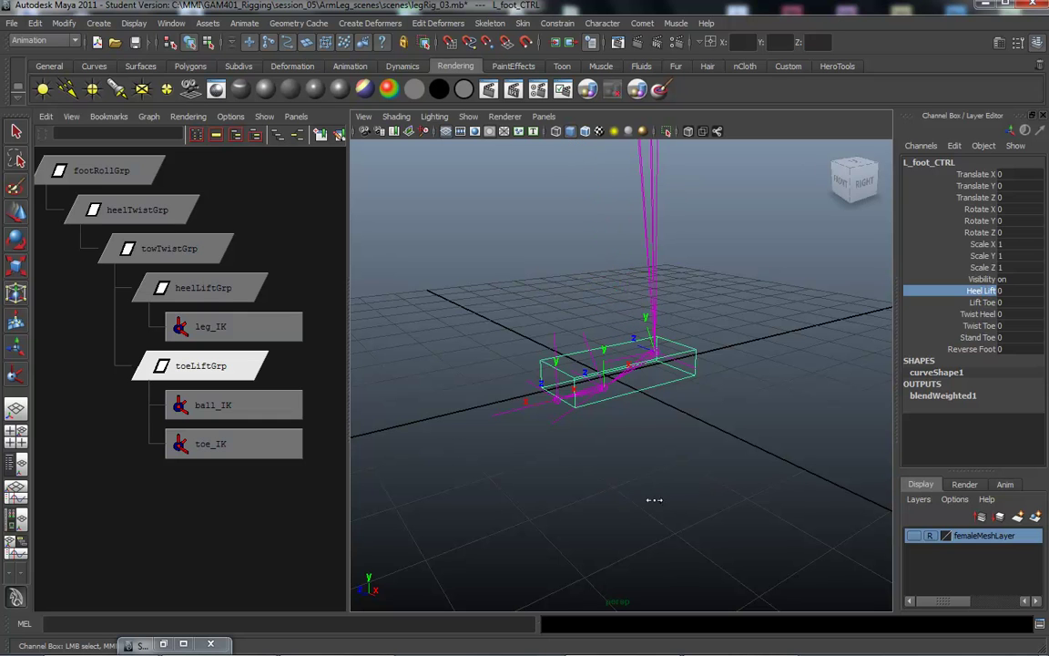
{"action": "left_click", "coordinate": [981, 313]}
{"action": "middle_click_drag", "start_coordinate": [772, 473], "coordinate": [780, 357]}
{"action": "left_click", "coordinate": [982, 325]}
{"action": "mouse_move", "coordinate": [625, 476]}
{"action": "middle_mouse_down"}
{"action": "mouse_move", "coordinate": [587, 488]}
{"action": "mouse_move", "coordinate": [638, 481]}
{"action": "middle_mouse_up"}
{"action": "left_click", "coordinate": [982, 337]}
{"action": "middle_click_drag", "start_coordinate": [549, 544], "coordinate": [479, 534]}
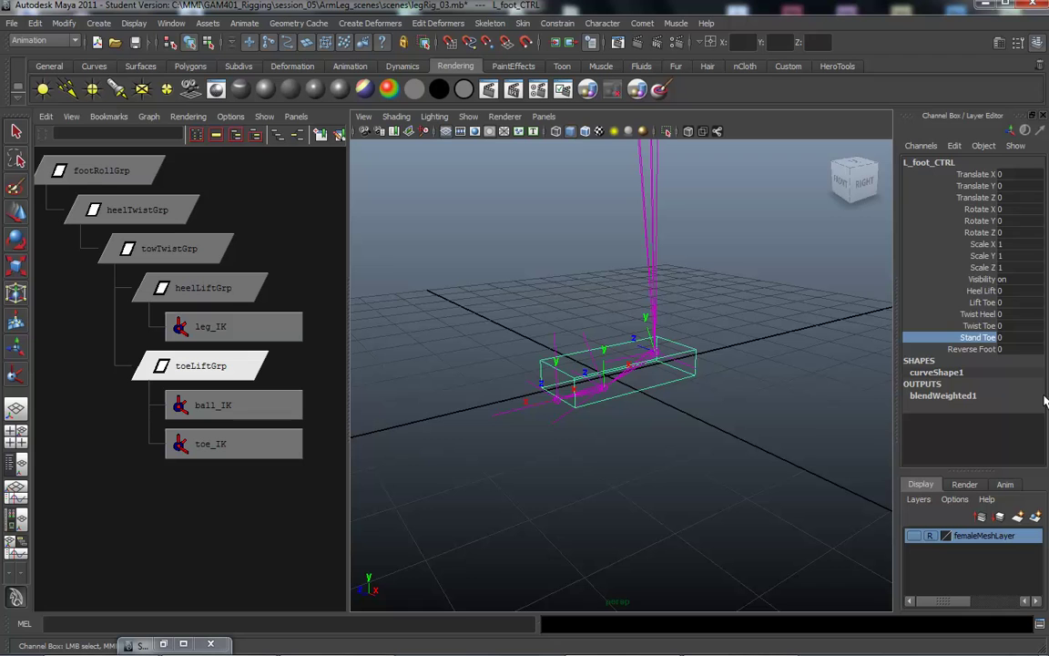
{"action": "left_click", "coordinate": [982, 348]}
{"action": "middle_click_drag", "start_coordinate": [740, 487], "coordinate": [813, 472]}
{"action": "middle_click_drag", "start_coordinate": [751, 487], "coordinate": [617, 500]}
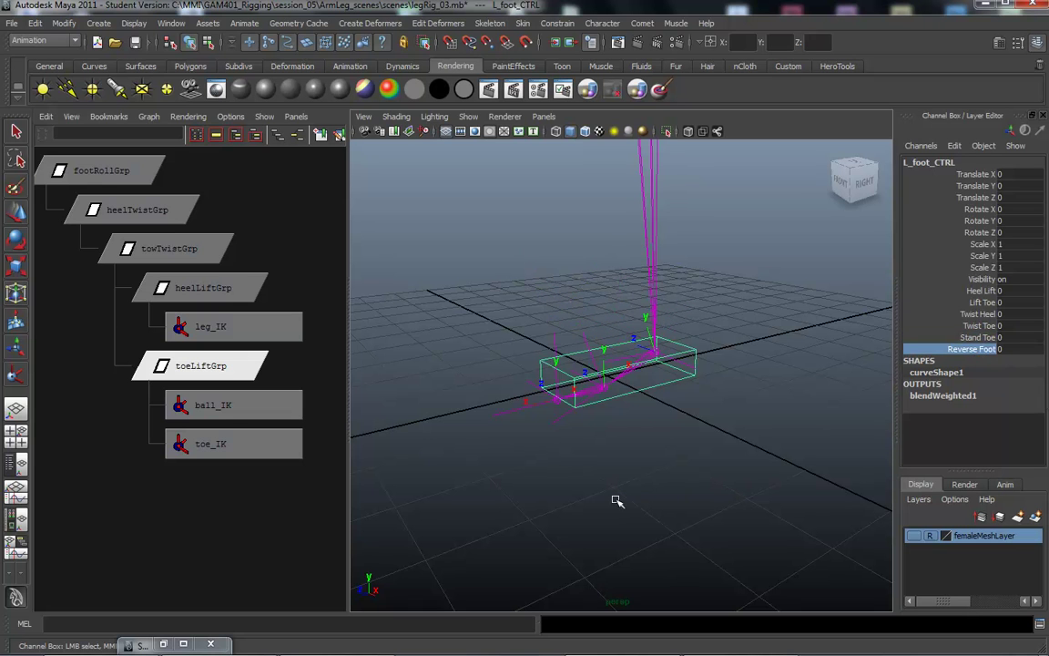
{"action": "mouse_move", "coordinate": [609, 487]}
{"action": "left_mouse_down", "text": "alt"}
{"action": "mouse_move", "coordinate": [620, 488]}
{"action": "mouse_move", "coordinate": [611, 494]}
{"action": "left_mouse_up", "text": "alt"}
{"action": "mouse_move", "coordinate": [611, 494]}
{"action": "right_mouse_down", "text": "alt"}
{"action": "mouse_move", "coordinate": [691, 492]}
{"action": "mouse_move", "coordinate": [620, 478]}
{"action": "right_mouse_up", "text": "alt"}
{"action": "mouse_move", "coordinate": [620, 478]}
{"action": "left_mouse_down", "text": "alt"}
{"action": "mouse_move", "coordinate": [632, 524]}
{"action": "mouse_move", "coordinate": [640, 522]}
{"action": "mouse_move", "coordinate": [632, 508]}
{"action": "mouse_move", "coordinate": [604, 503]}
{"action": "mouse_move", "coordinate": [626, 494]}
{"action": "mouse_move", "coordinate": [635, 462]}
{"action": "left_mouse_up", "text": "alt"}
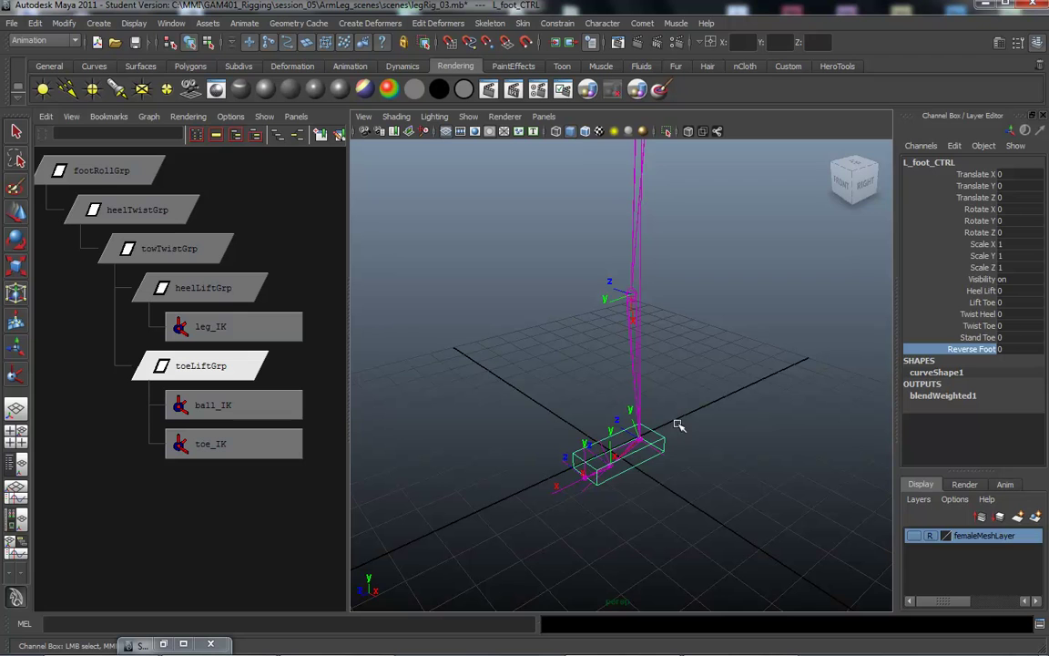